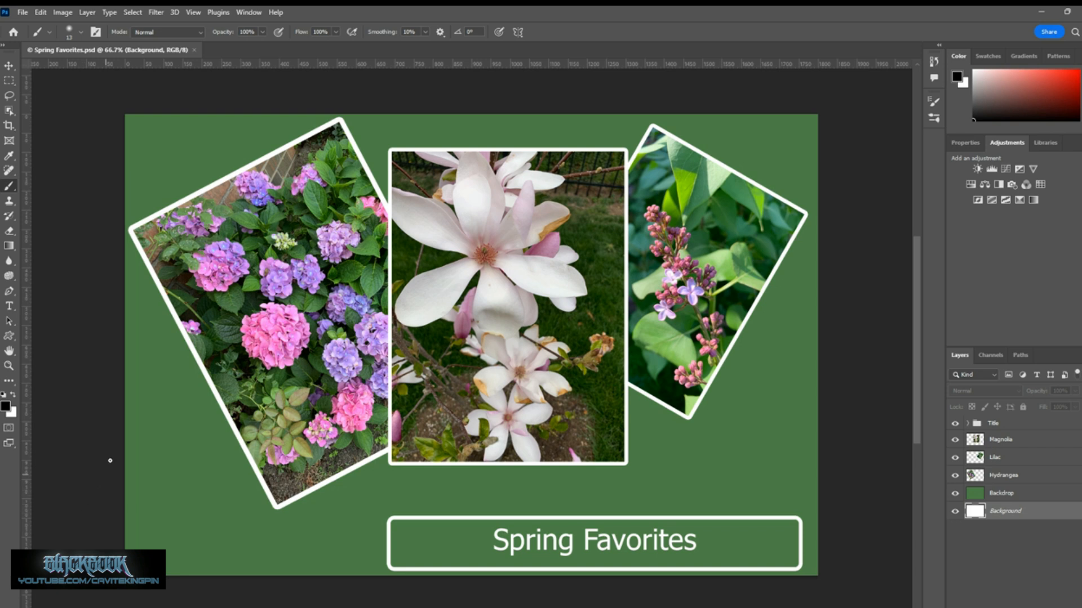
{"action": "left_click", "coordinate": [157, 12]}
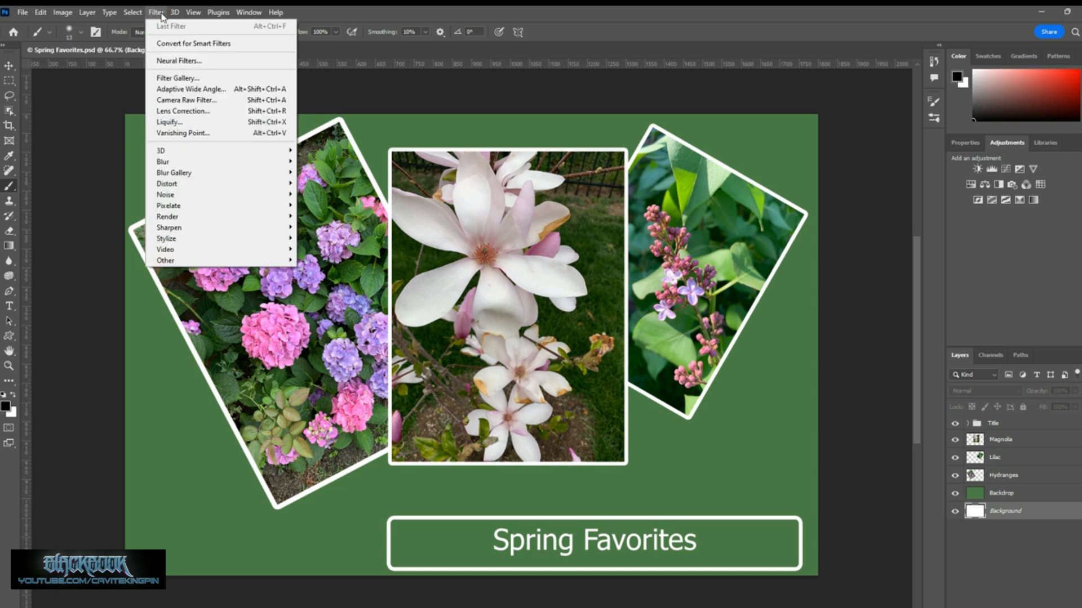
{"action": "left_click", "coordinate": [161, 14]}
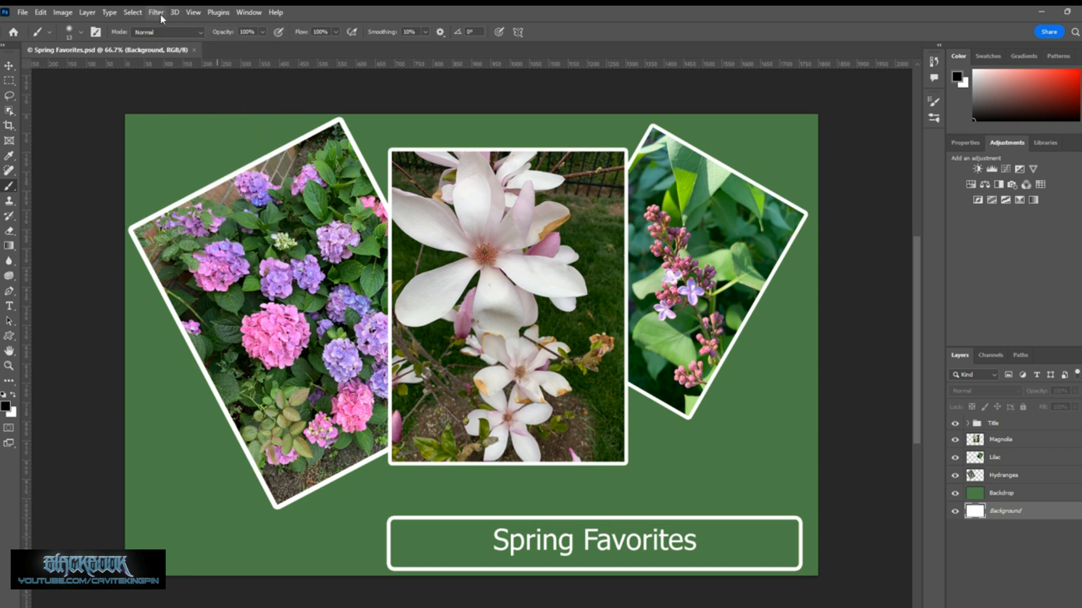
{"action": "left_click", "coordinate": [19, 13]}
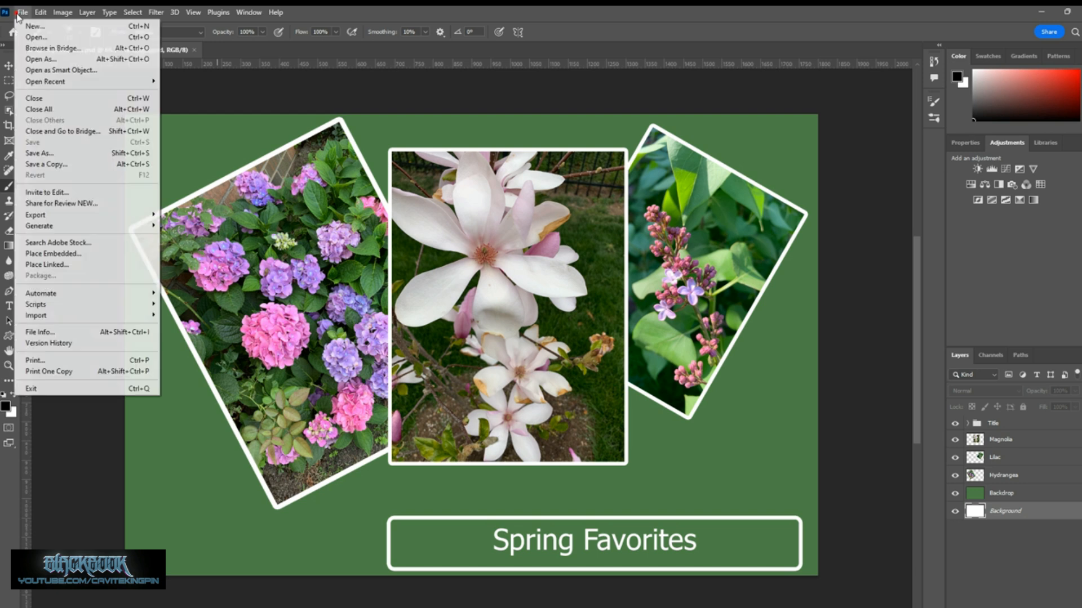
{"action": "left_click", "coordinate": [52, 359]}
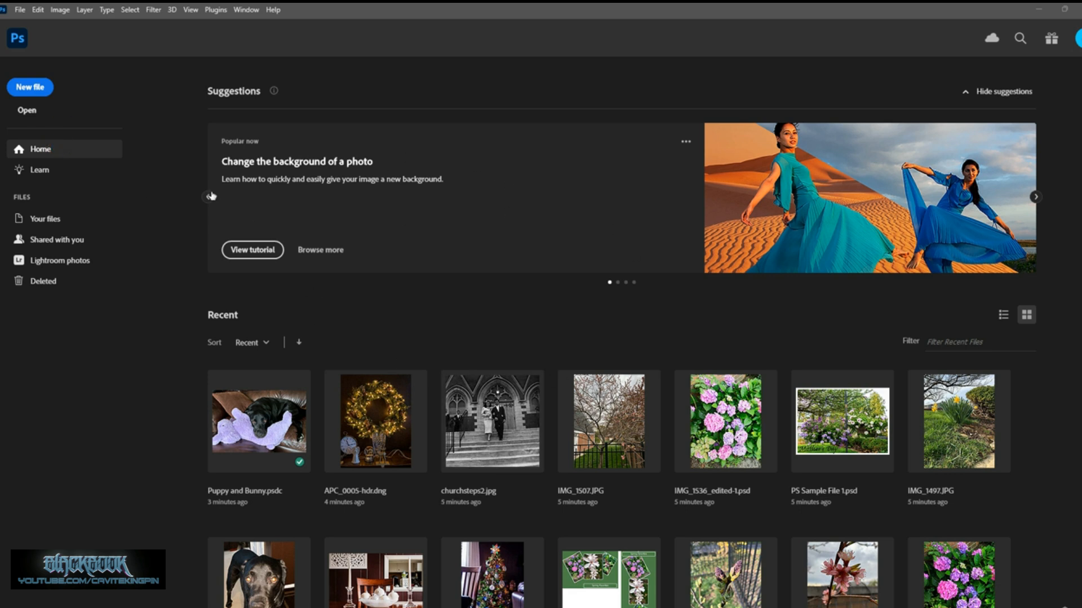
{"action": "left_click", "coordinate": [19, 9]}
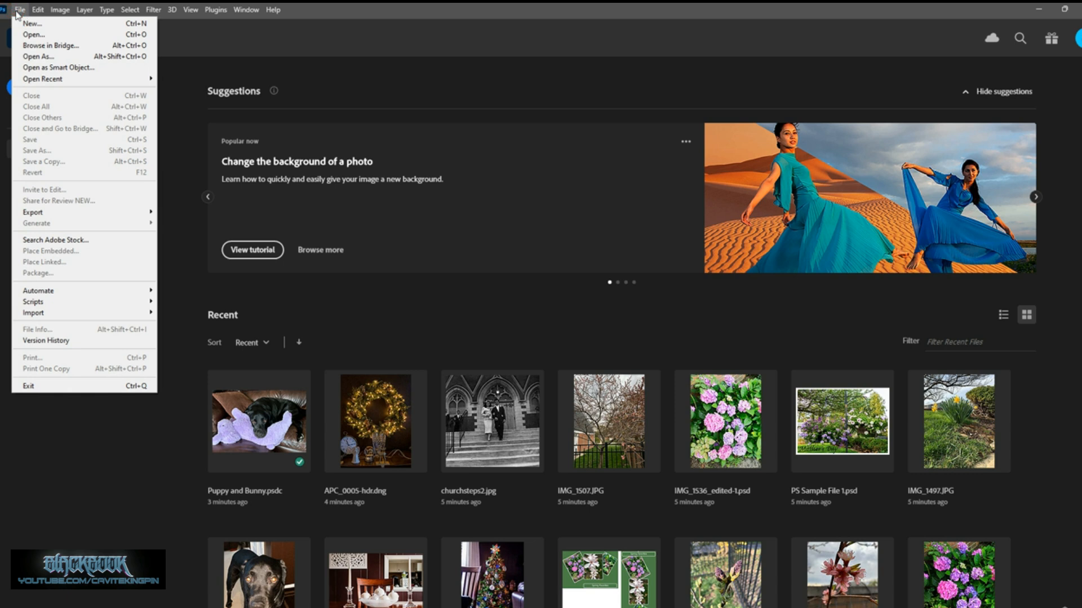
{"action": "left_click", "coordinate": [20, 9]}
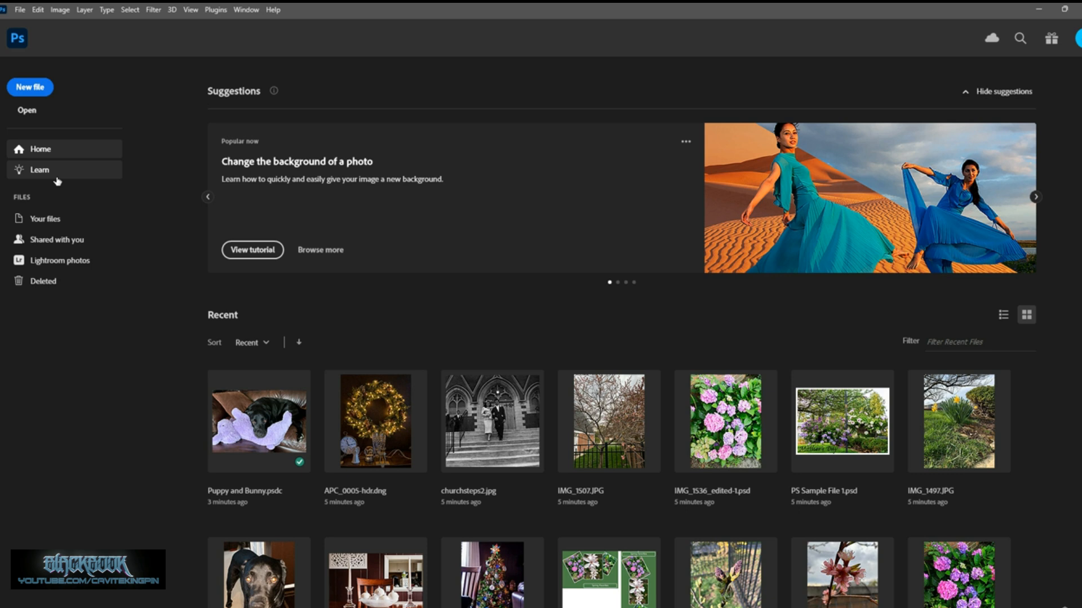
Look over the new-document settings and the dialogs for opening local and cloud files, without creating or opening anything.
{"action": "left_click", "coordinate": [40, 89]}
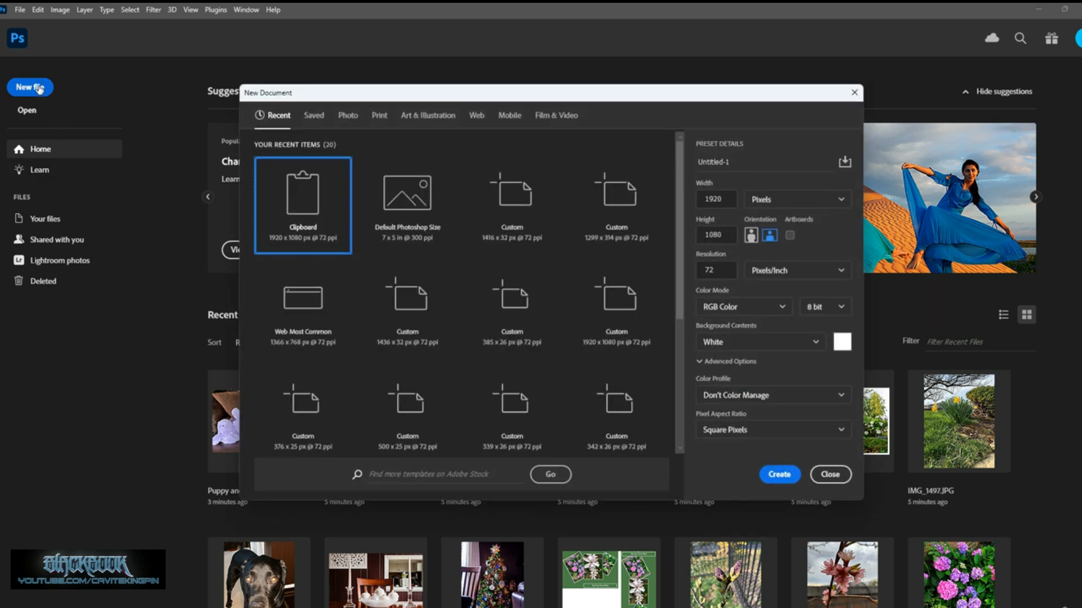
{"action": "left_click", "coordinate": [830, 475]}
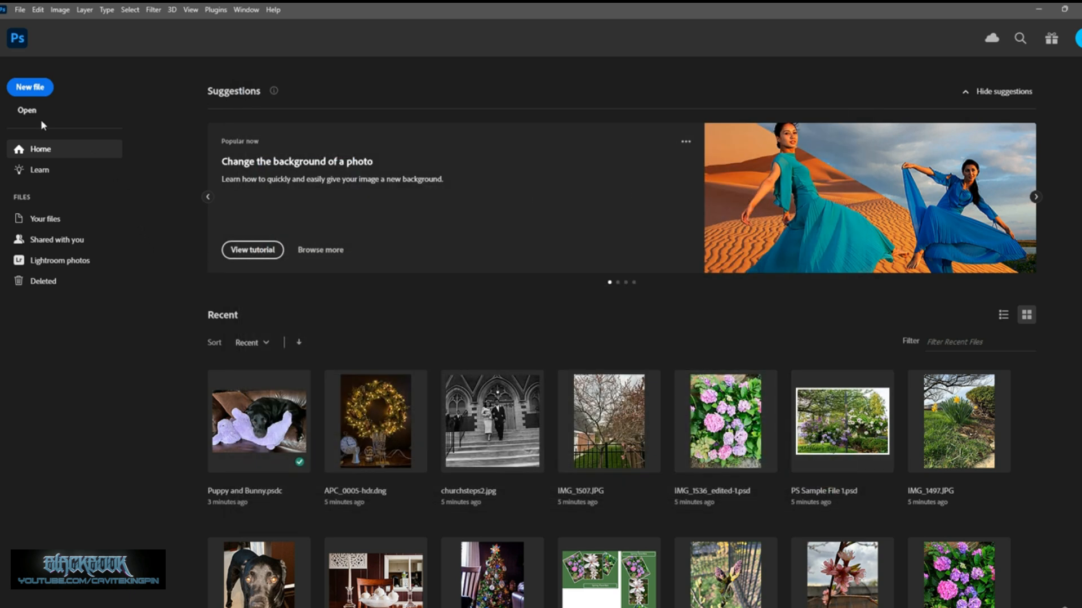
{"action": "left_click", "coordinate": [23, 110]}
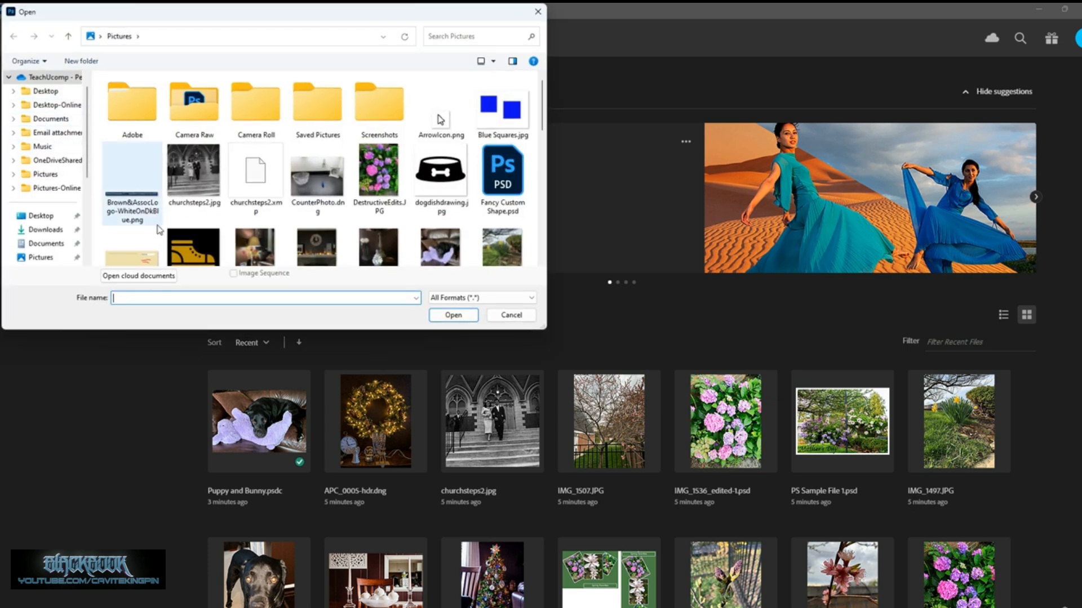
{"action": "left_click", "coordinate": [144, 277]}
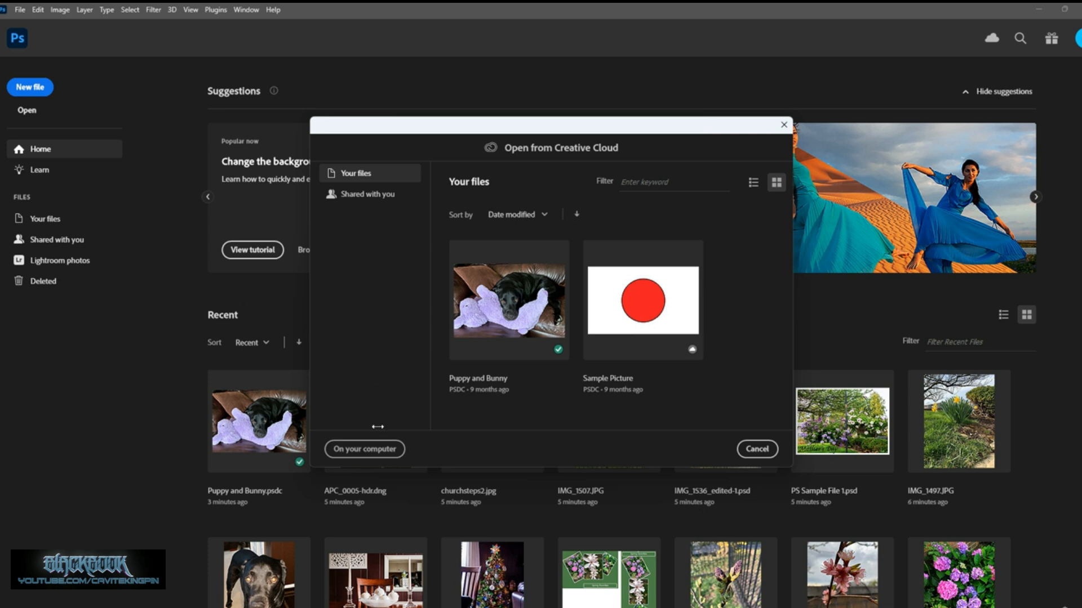
{"action": "left_click", "coordinate": [363, 449]}
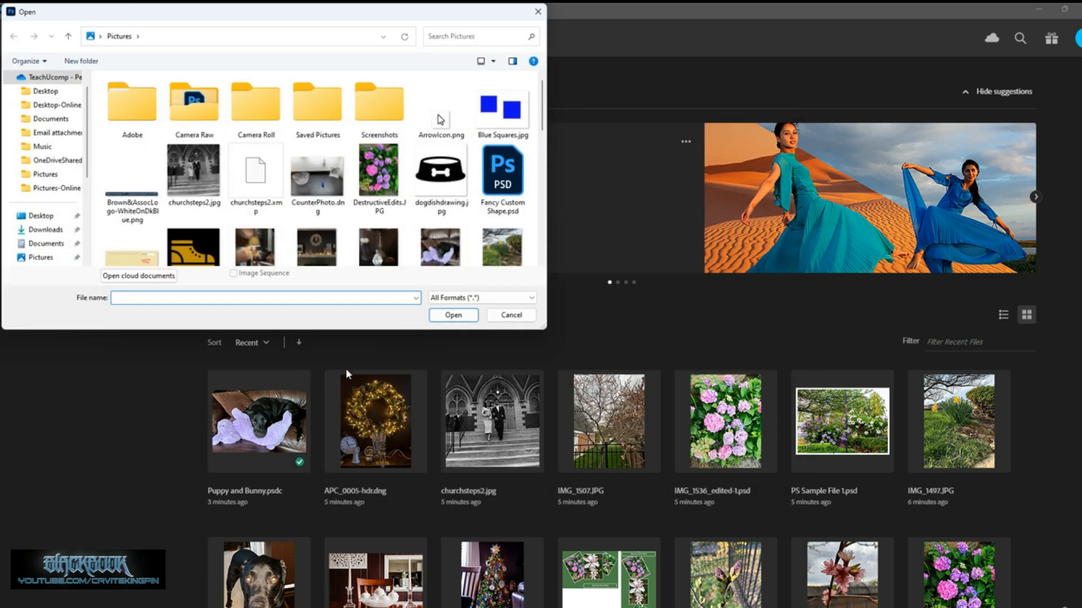
{"action": "left_click", "coordinate": [511, 316]}
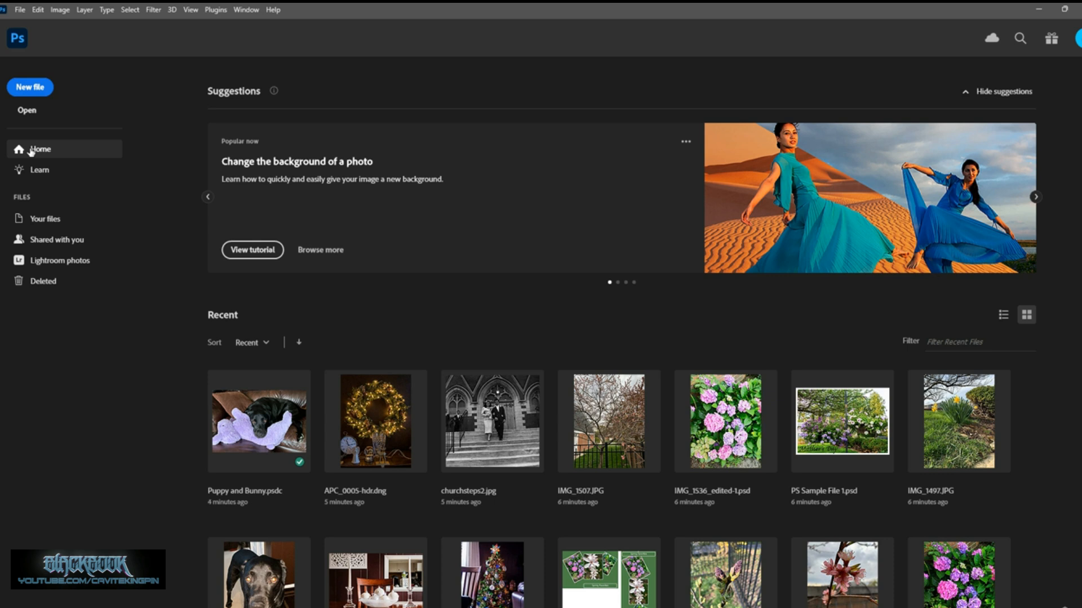
Review the Home screen's tutorials, cloud files, shared files, Lightroom photos and deleted files.
{"action": "left_click", "coordinate": [46, 175]}
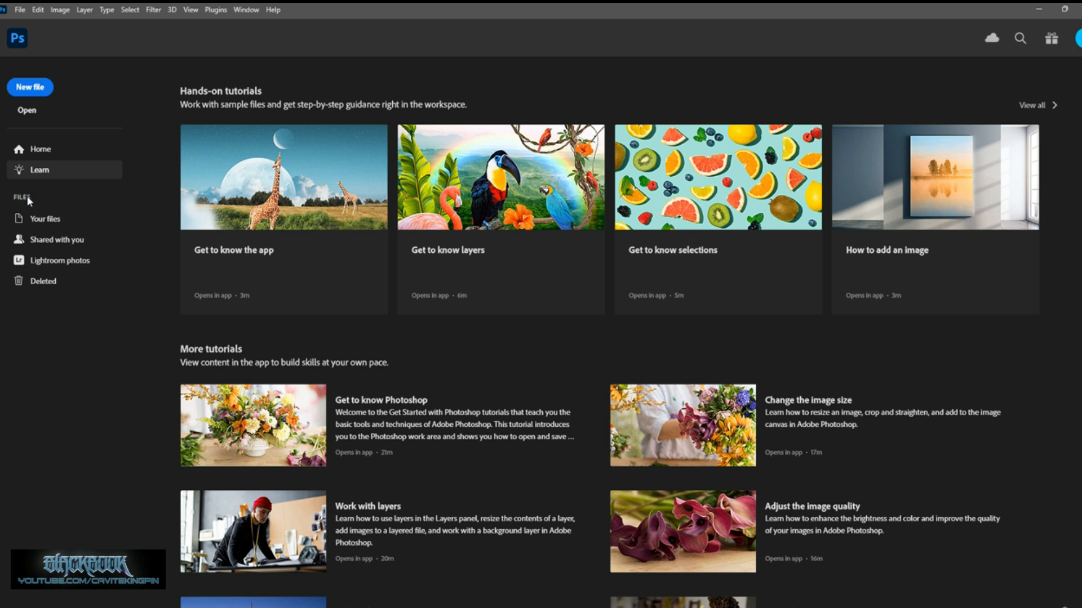
{"action": "left_click", "coordinate": [46, 222]}
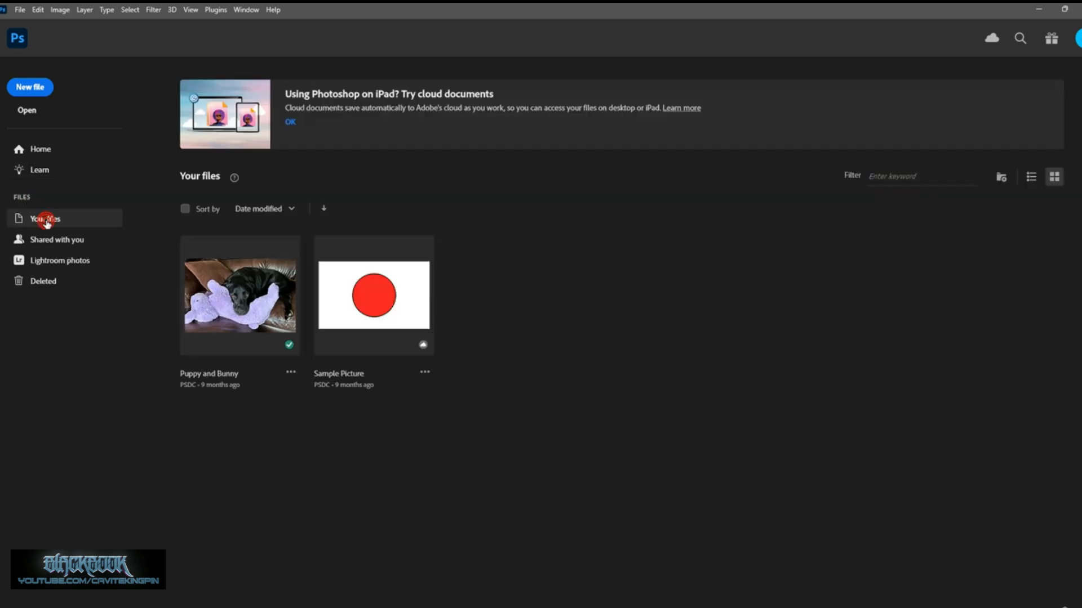
{"action": "left_click", "coordinate": [61, 246]}
{"action": "left_click", "coordinate": [70, 264]}
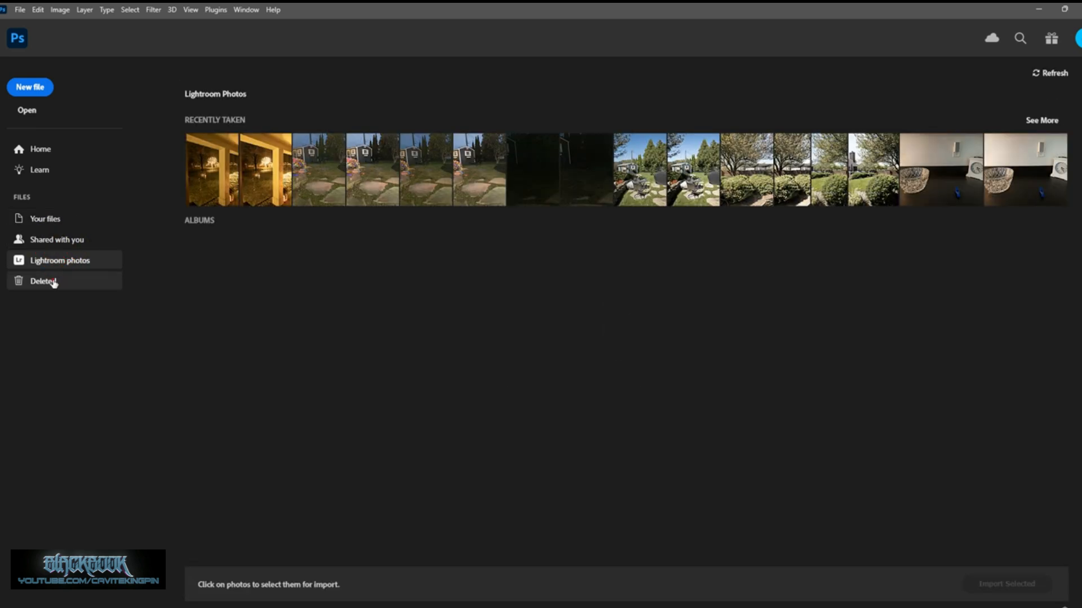
{"action": "left_click", "coordinate": [53, 284]}
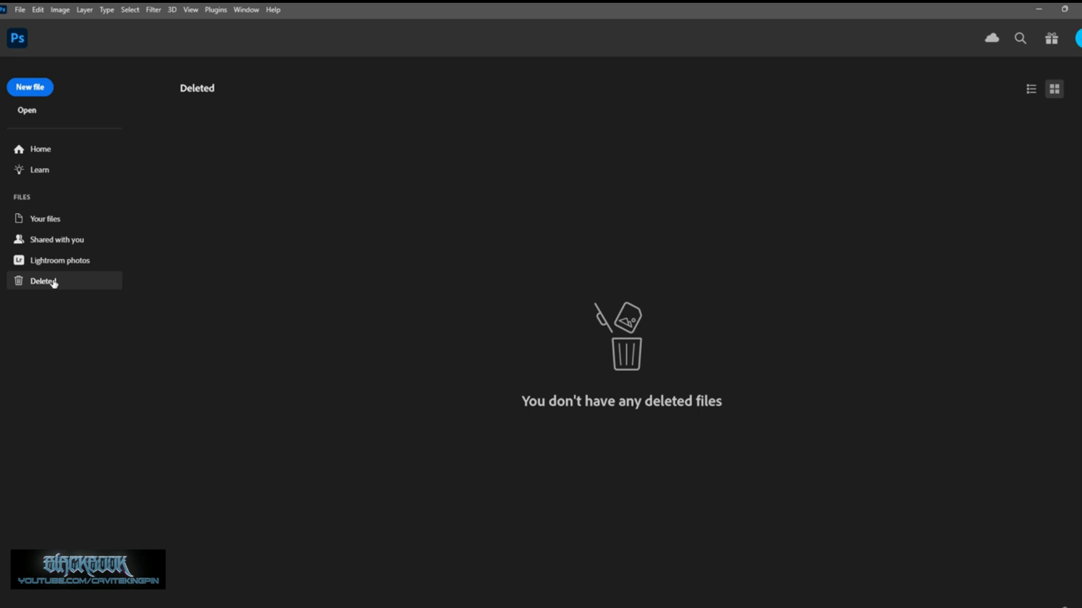
Open the Puppy and Bunny cloud document for viewing, and close it after switching to the Home screen and back.
{"action": "left_click", "coordinate": [65, 224]}
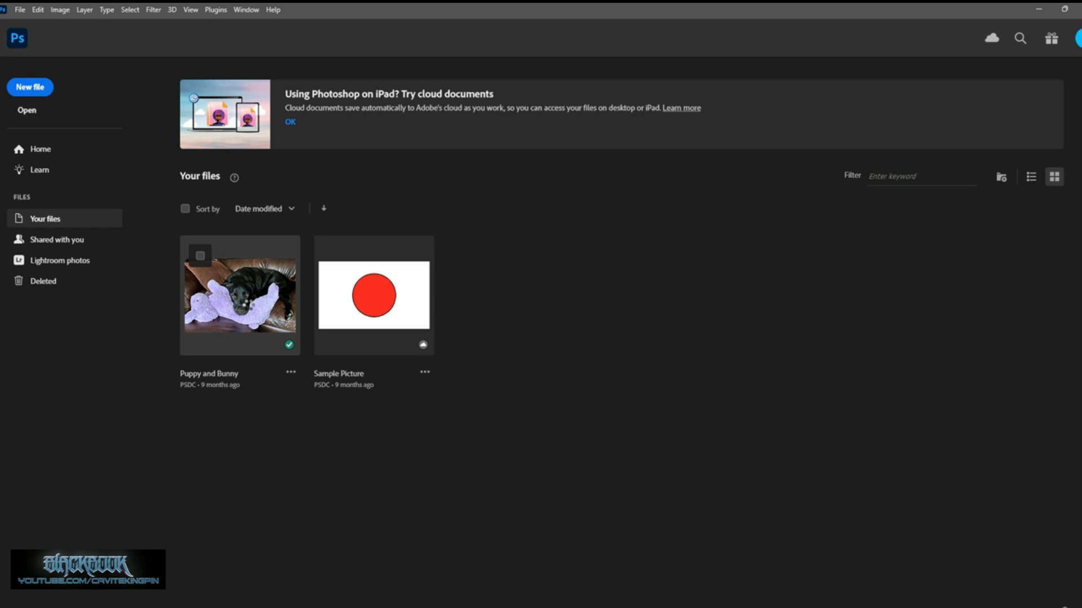
{"action": "left_click", "coordinate": [248, 307]}
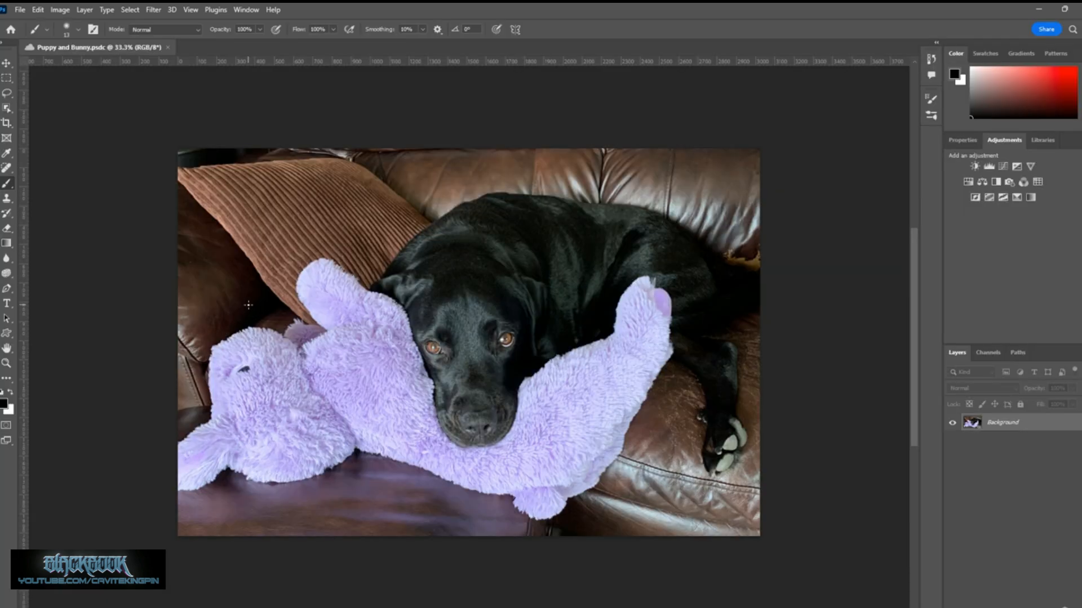
{"action": "left_click", "coordinate": [11, 30]}
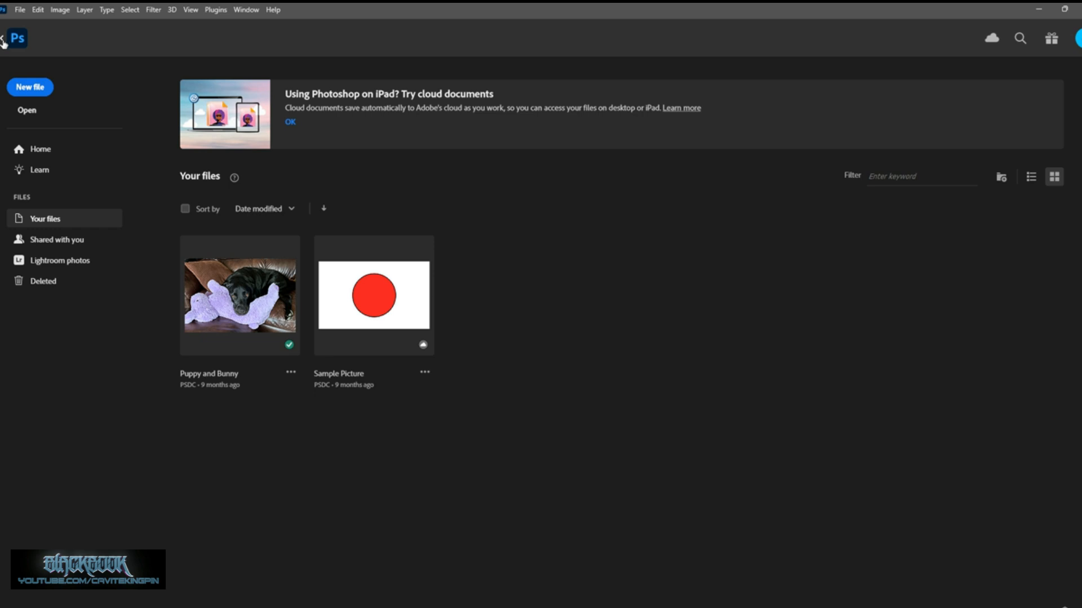
{"action": "left_click", "coordinate": [3, 42]}
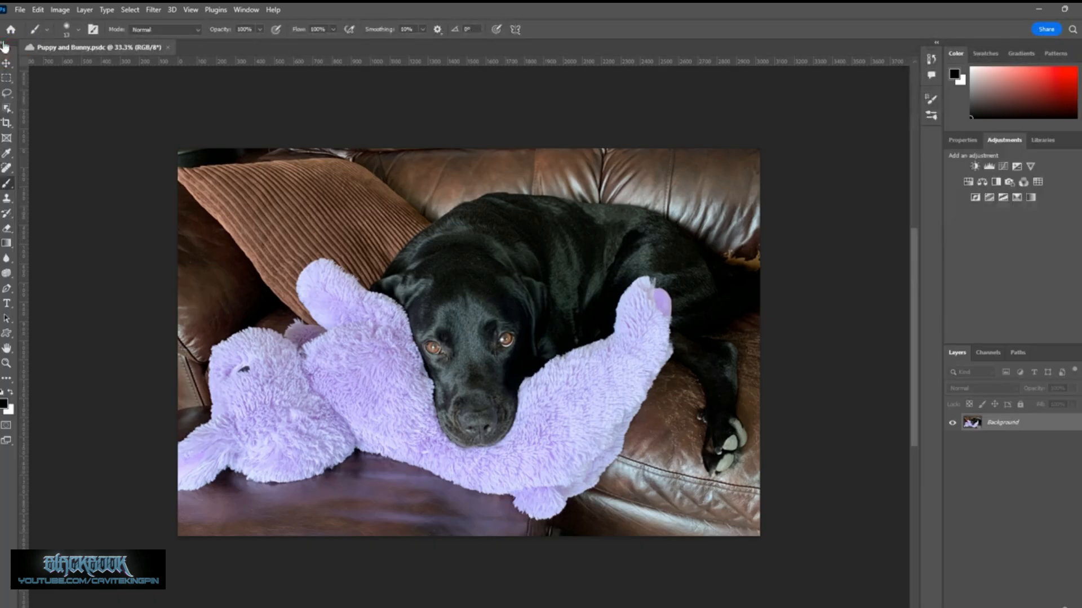
{"action": "left_click", "coordinate": [169, 48]}
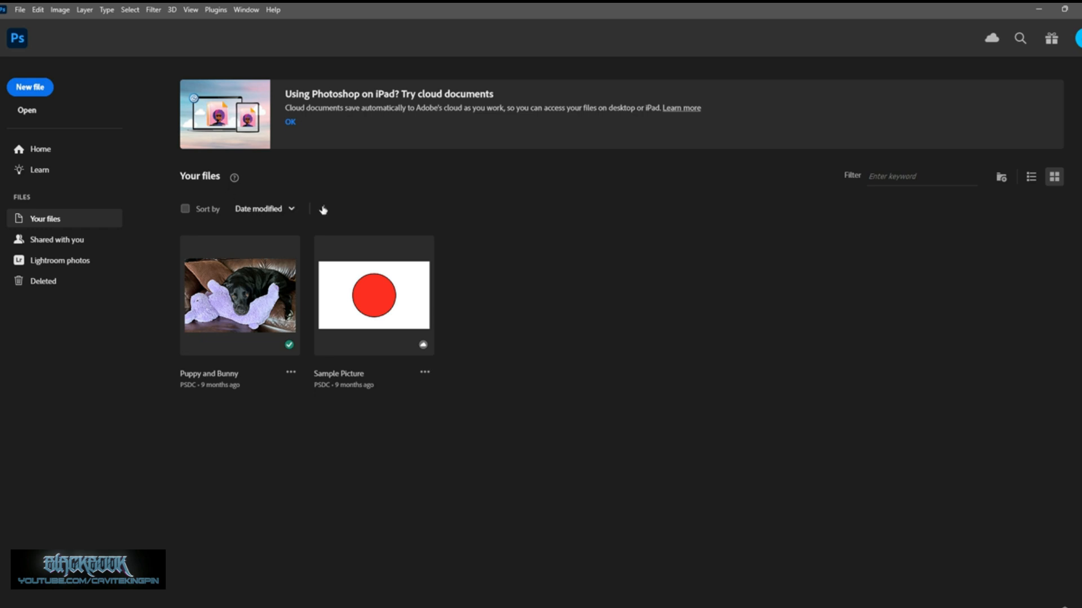
Search from the Home screen for "puppy" and return to the cloud files.
{"action": "left_click", "coordinate": [1020, 40]}
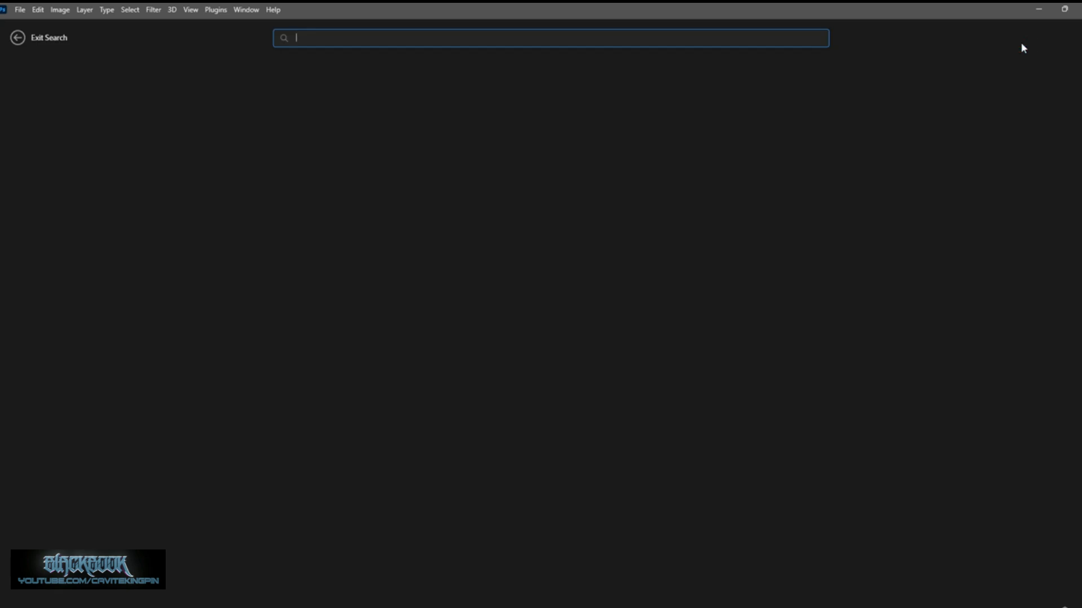
{"action": "type", "text": "puppy"}
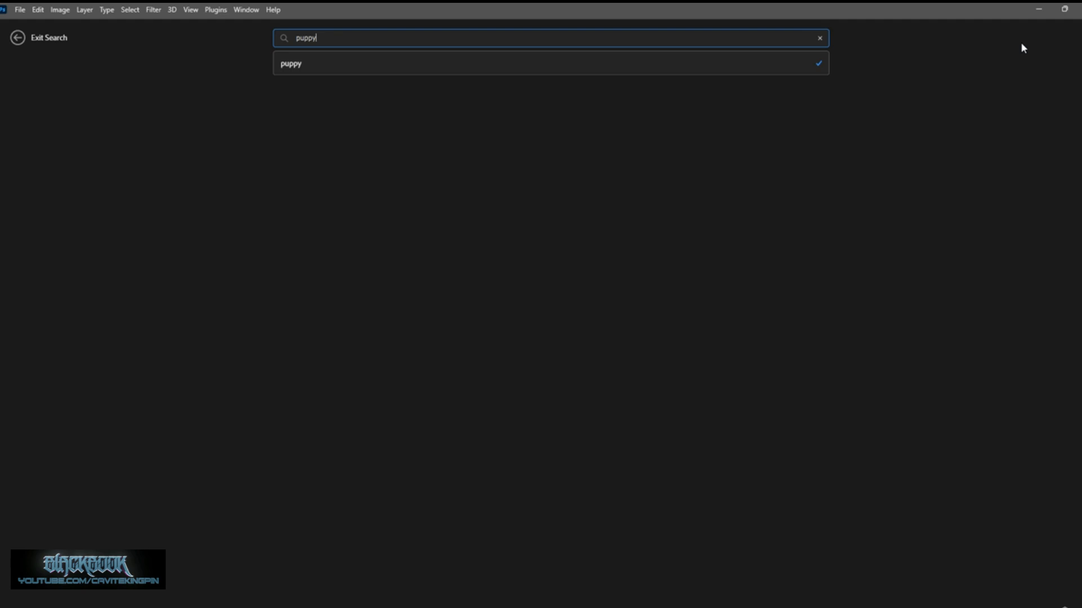
{"action": "key", "text": "Return"}
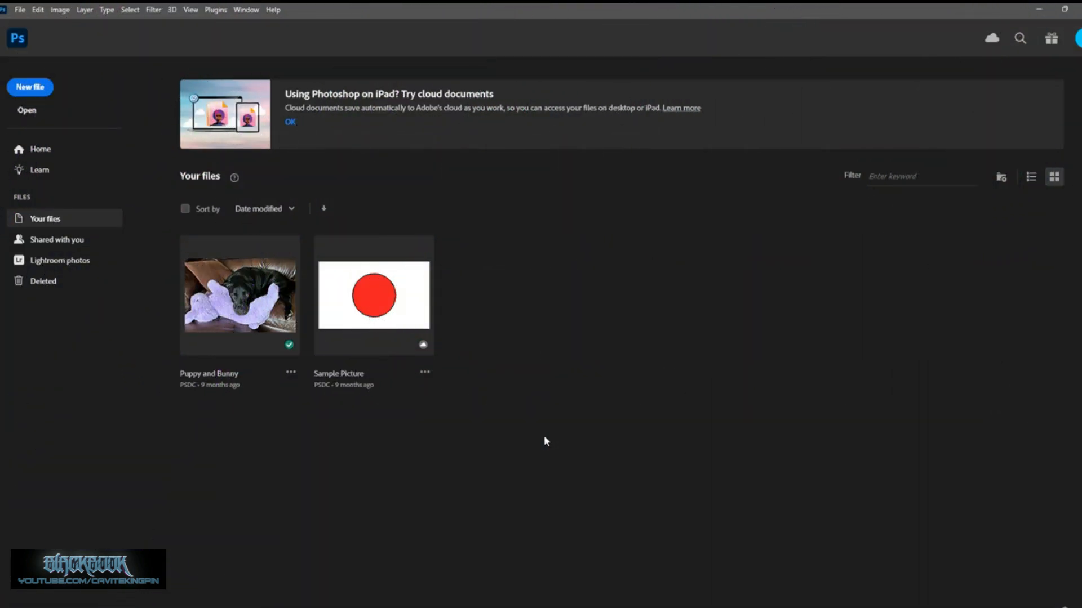
Start a new document from the Print presets and name it My Booklet.
{"action": "left_click", "coordinate": [45, 95]}
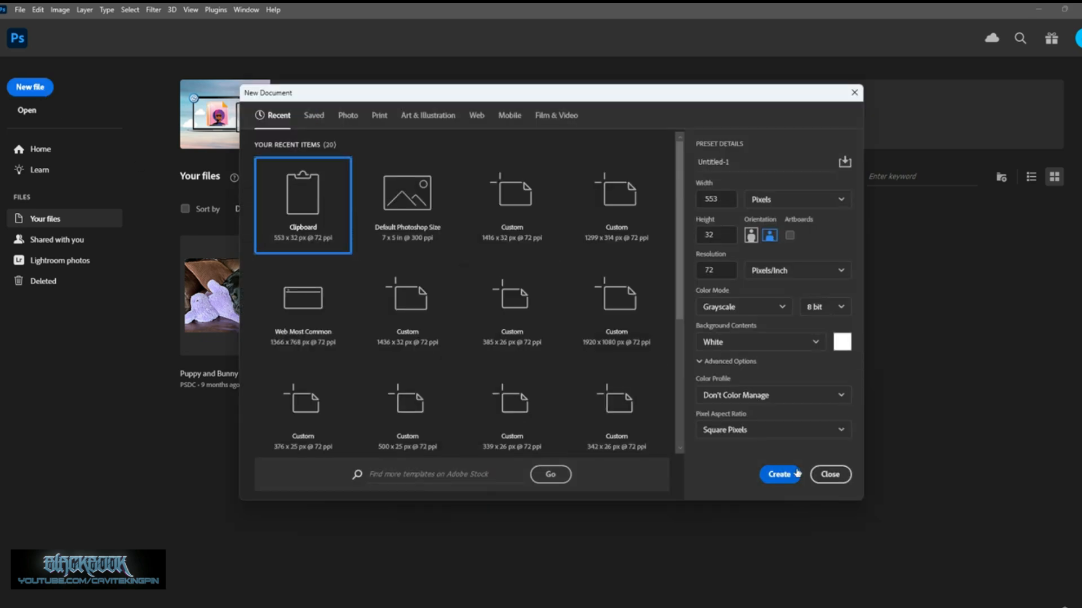
{"action": "left_click", "coordinate": [833, 475]}
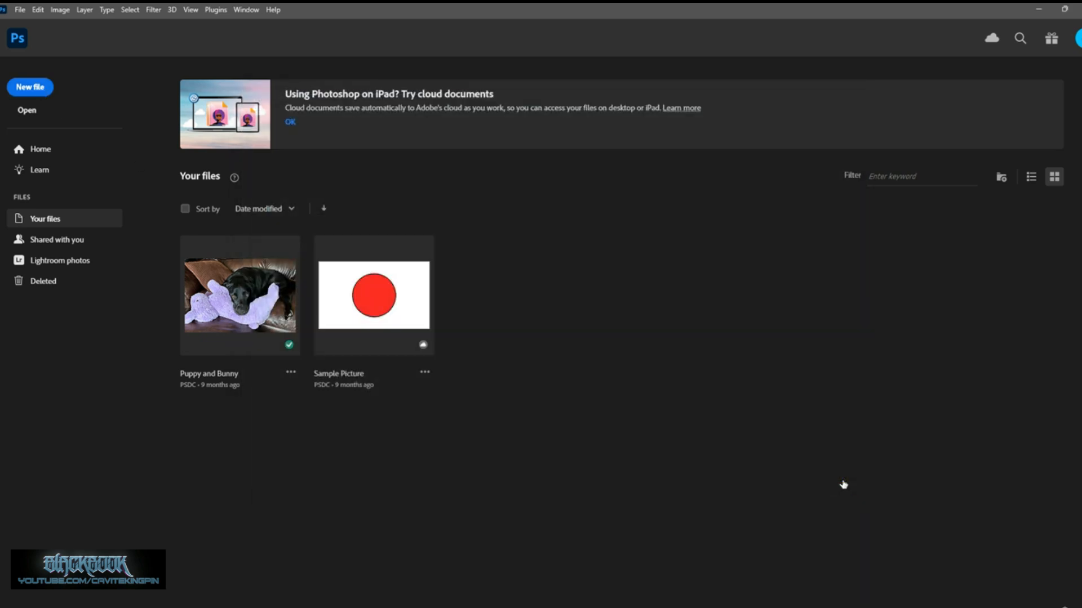
{"action": "left_click", "coordinate": [22, 11]}
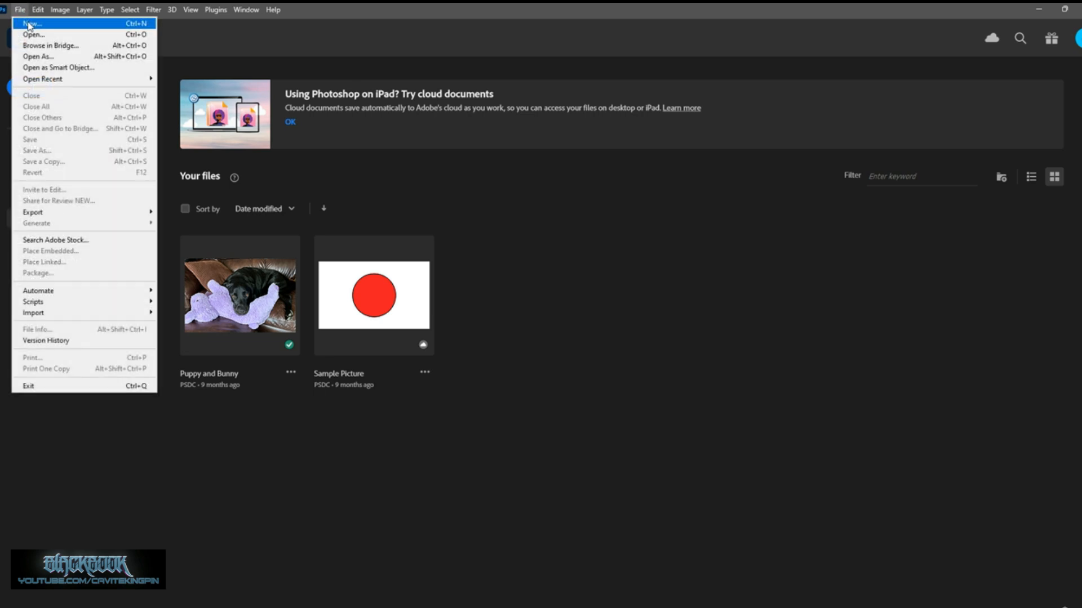
{"action": "left_click", "coordinate": [30, 24]}
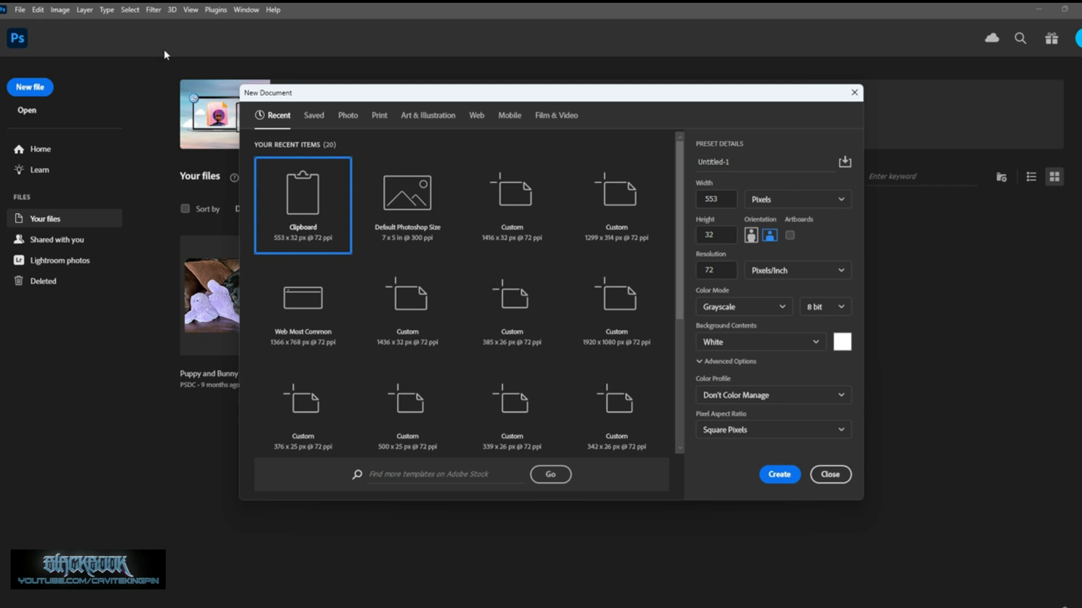
{"action": "left_click", "coordinate": [380, 116]}
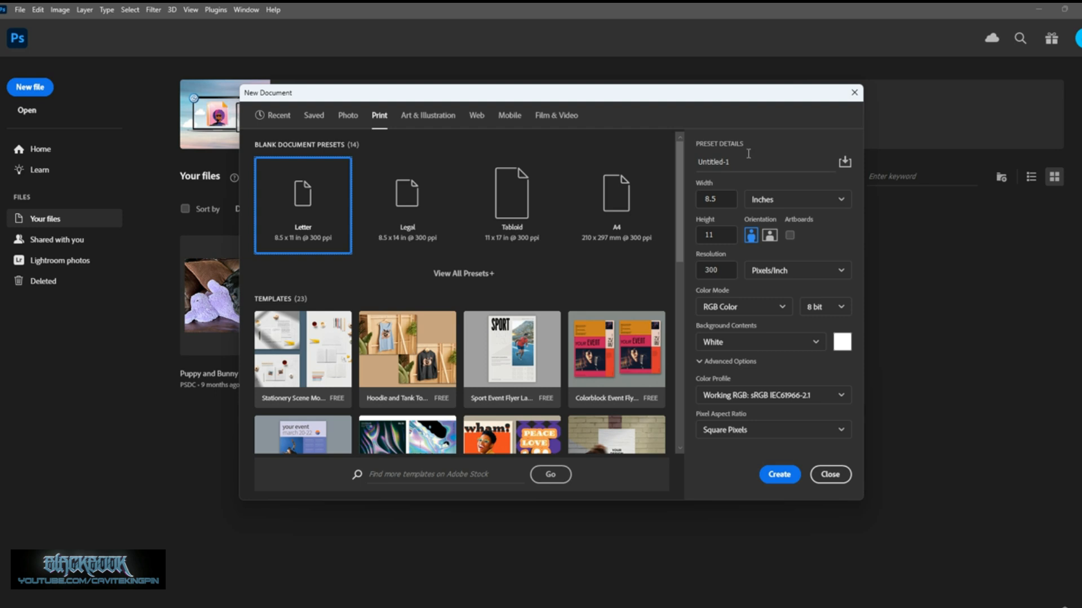
{"action": "left_click_drag", "start_coordinate": [749, 162], "coordinate": [691, 164]}
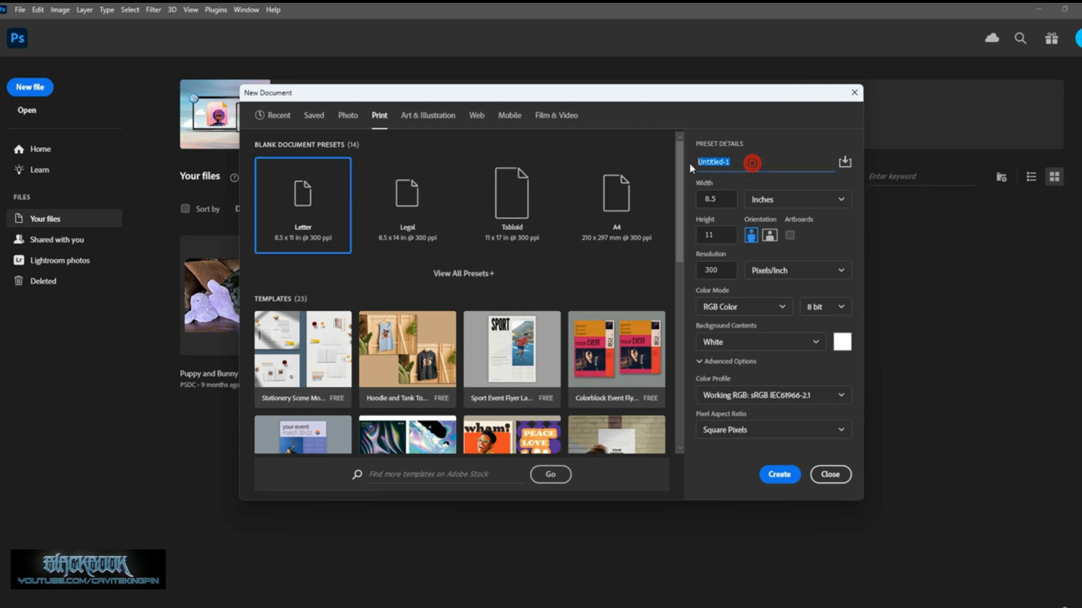
{"action": "type", "text": "My Booklet"}
Set the new document's size to 6 inches wide and 9 inches high in portrait orientation.
{"action": "left_click_drag", "start_coordinate": [724, 198], "coordinate": [700, 198]}
{"action": "type", "text": "6"}
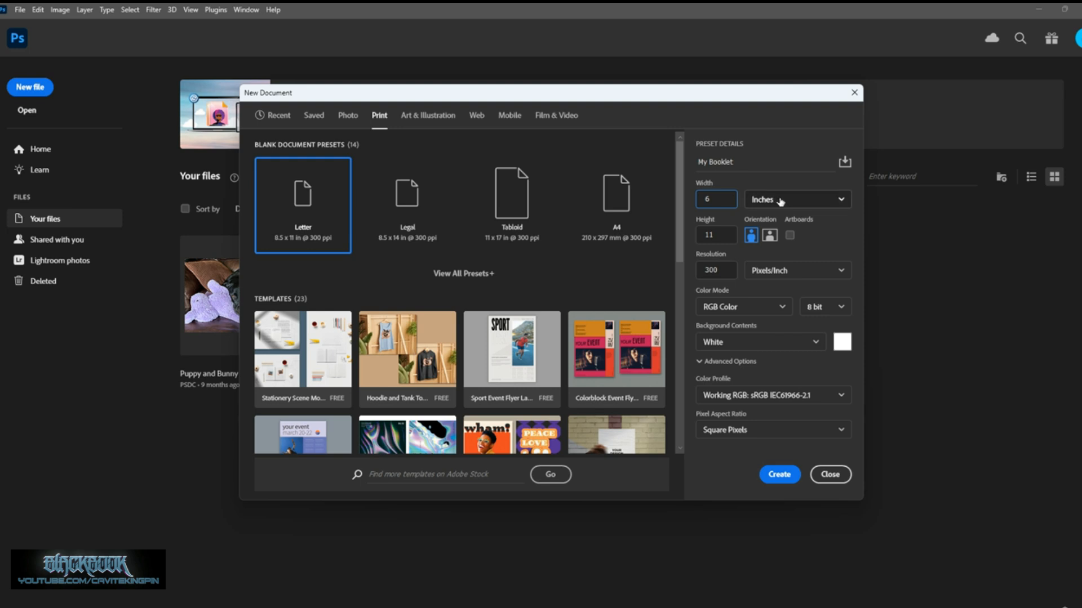
{"action": "left_click", "coordinate": [813, 205]}
{"action": "left_click", "coordinate": [790, 238]}
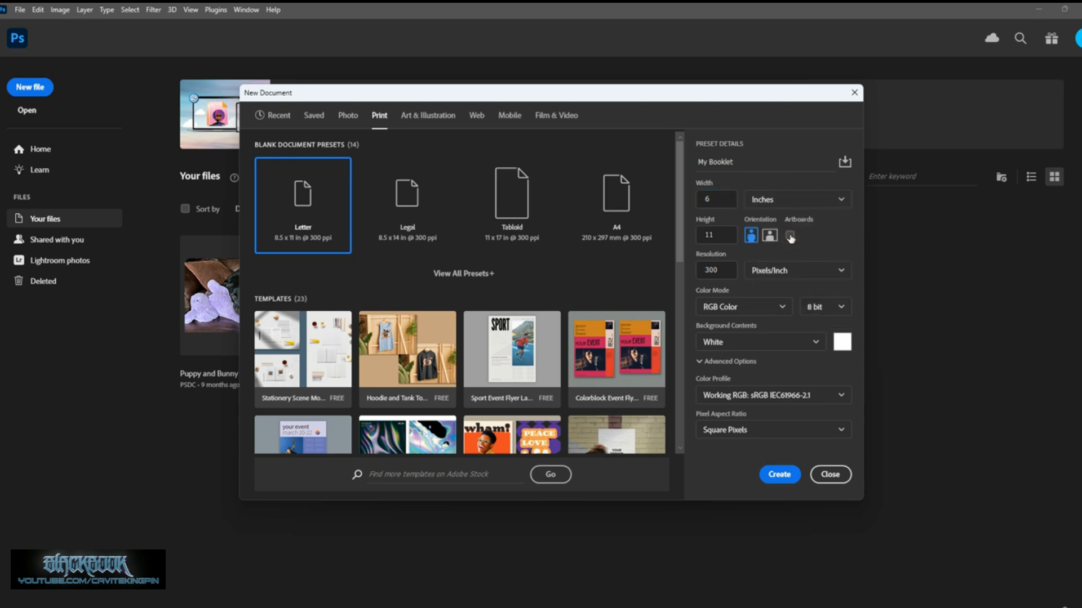
{"action": "left_click_drag", "start_coordinate": [727, 235], "coordinate": [691, 236]}
{"action": "type", "text": "9"}
{"action": "left_click", "coordinate": [751, 237]}
Review the new document's resolution units and set its color mode to CMYK Color.
{"action": "left_click", "coordinate": [725, 273]}
{"action": "left_click", "coordinate": [840, 274]}
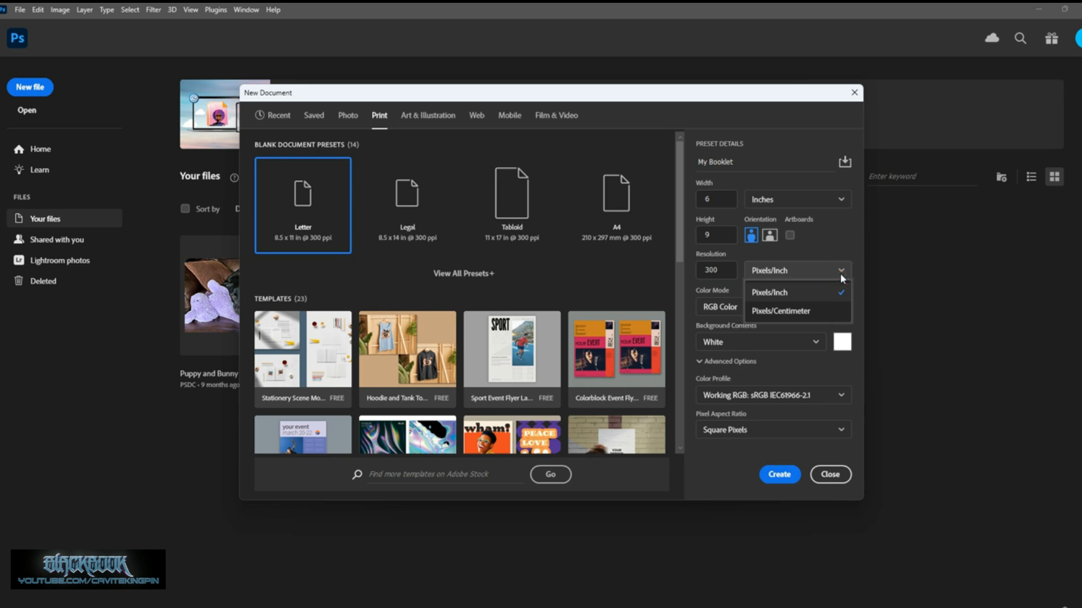
{"action": "left_click", "coordinate": [840, 273]}
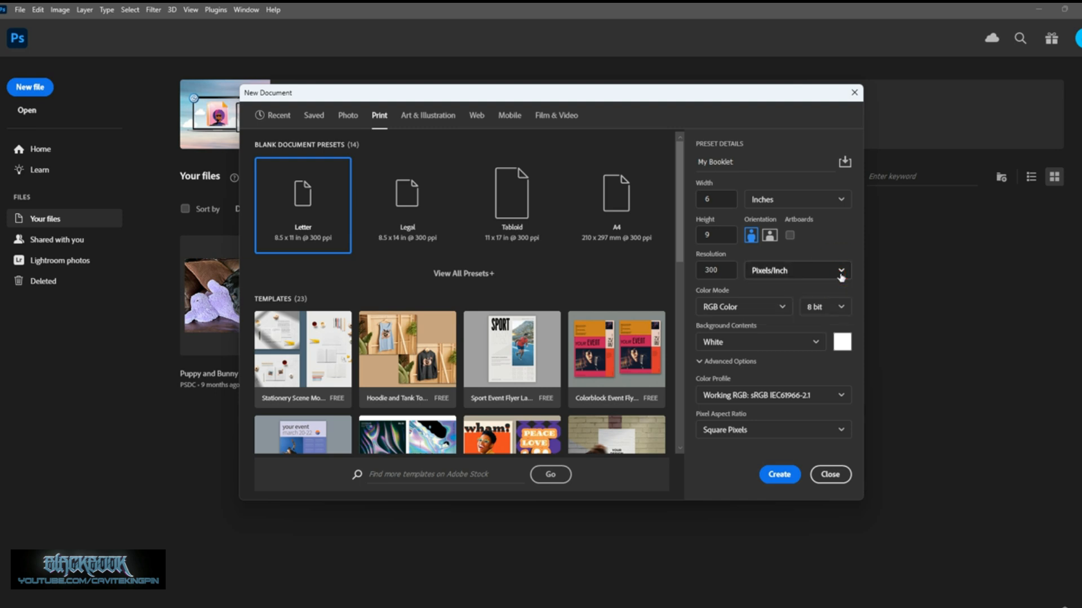
{"action": "left_click", "coordinate": [781, 306]}
{"action": "left_click", "coordinate": [757, 385]}
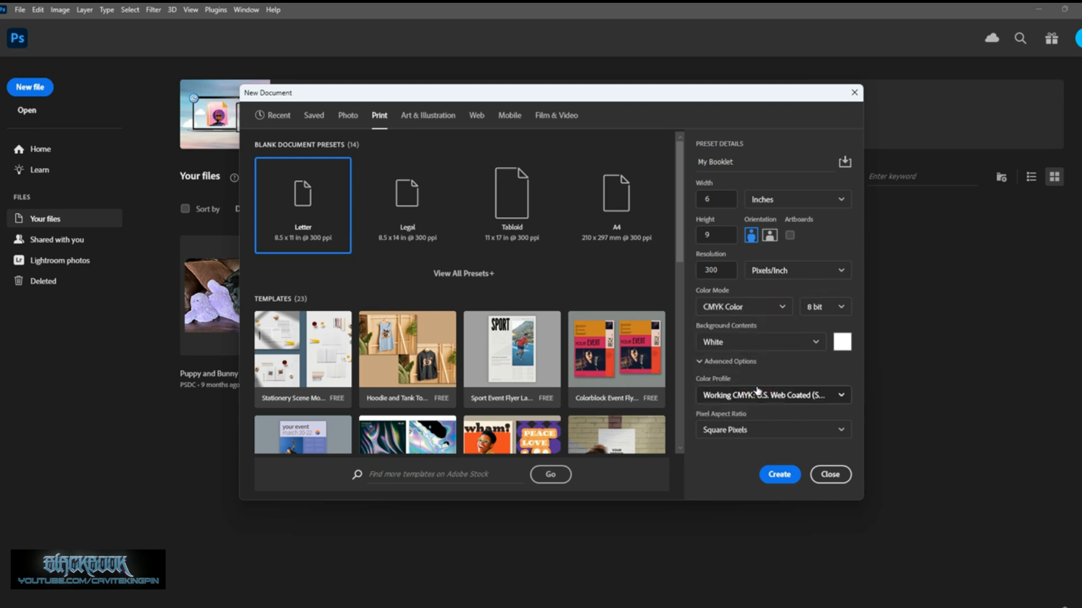
Review the new document's bit depth choices and set a custom background color of #514695.
{"action": "left_click", "coordinate": [842, 307]}
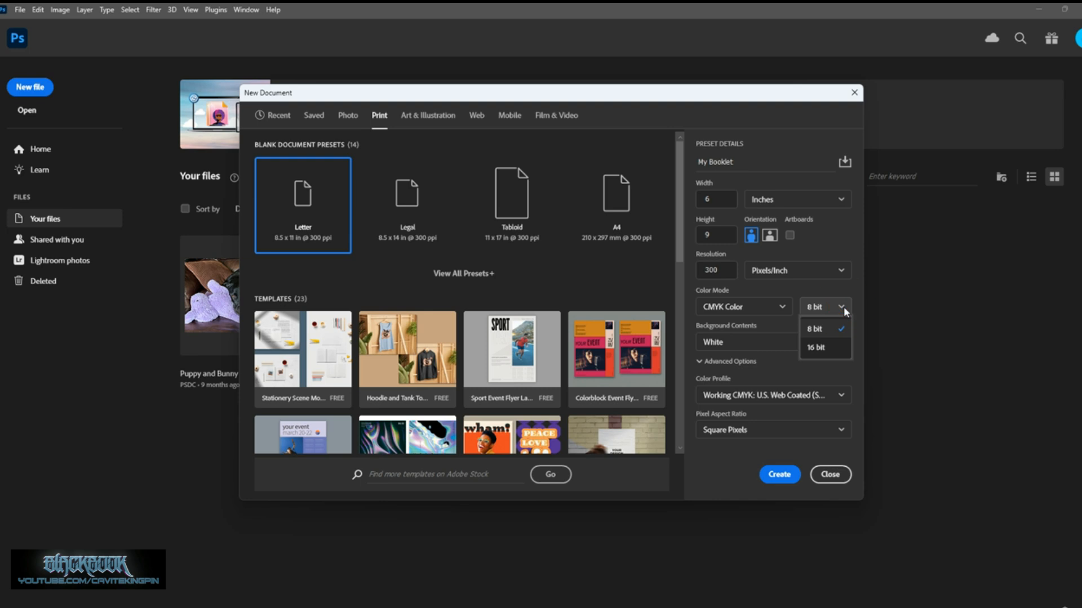
{"action": "left_click", "coordinate": [842, 307]}
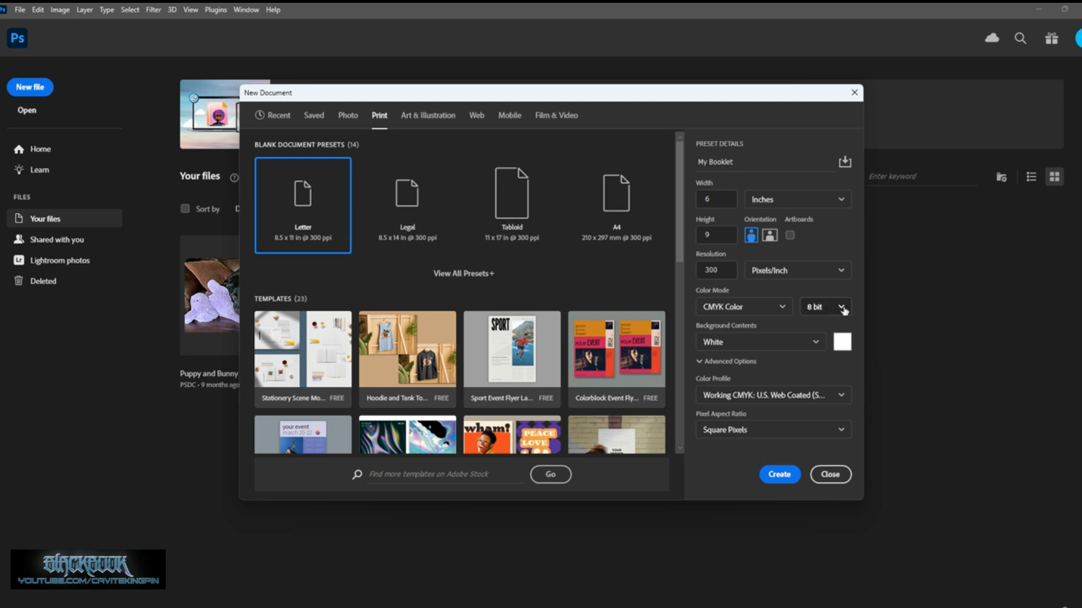
{"action": "left_click", "coordinate": [802, 343]}
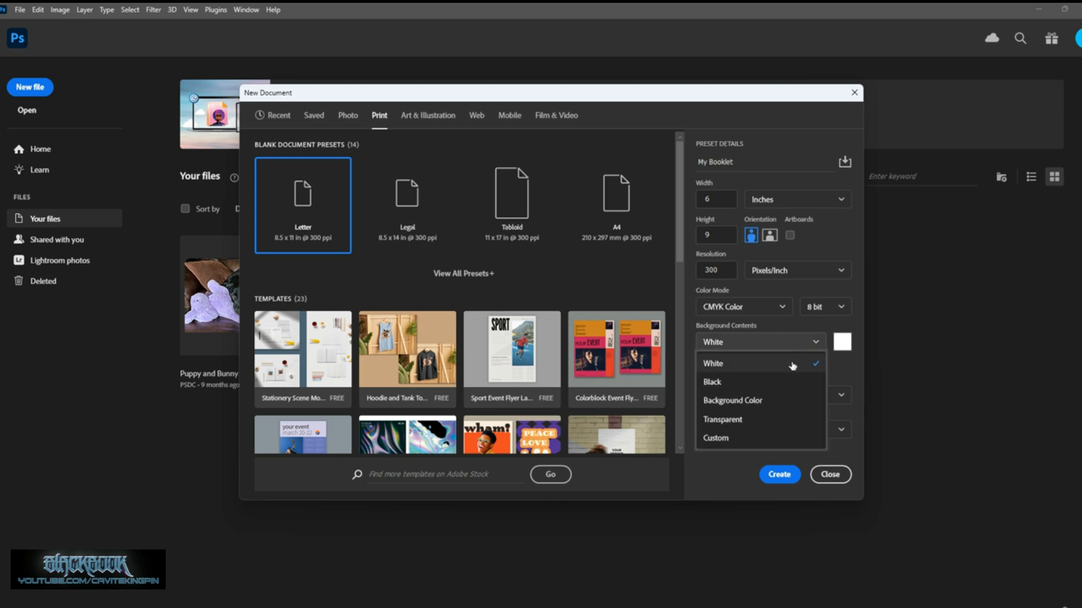
{"action": "left_click", "coordinate": [768, 440]}
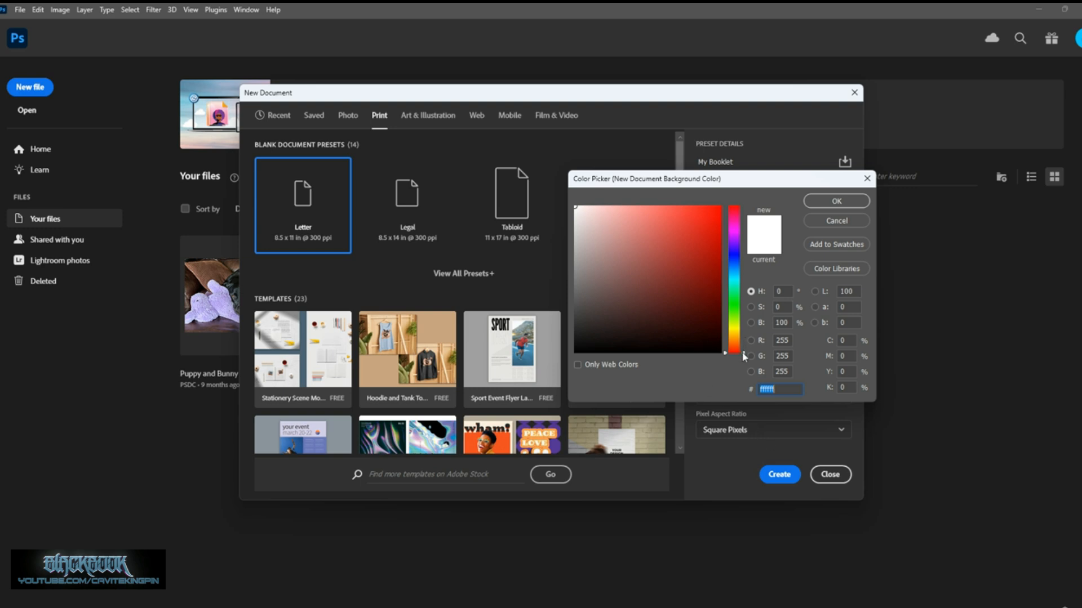
{"action": "left_click_drag", "start_coordinate": [743, 356], "coordinate": [738, 255]}
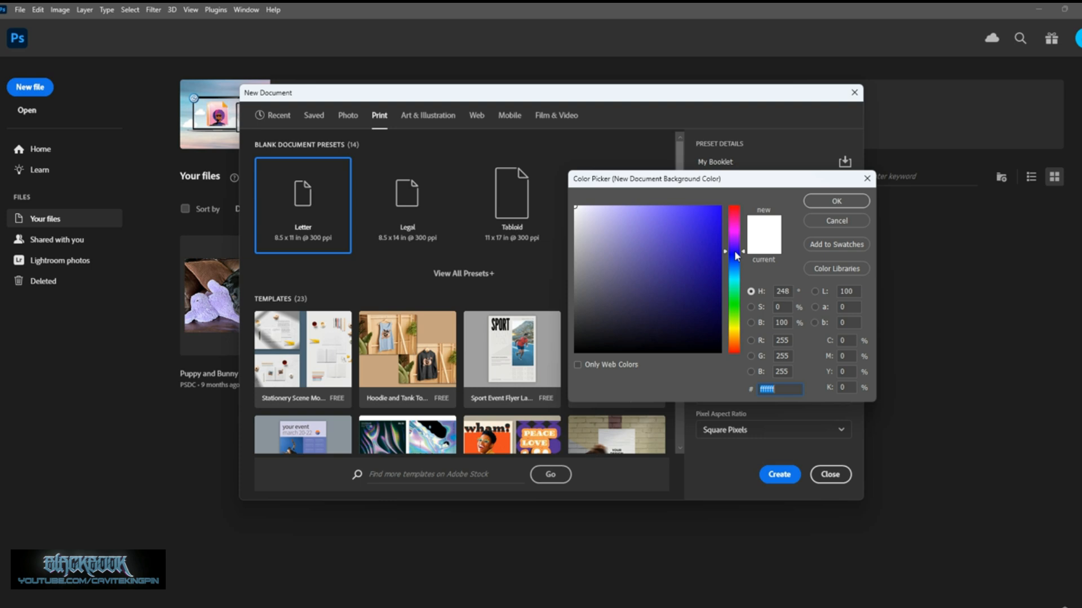
{"action": "mouse_move", "coordinate": [674, 250]}
{"action": "left_mouse_down"}
{"action": "mouse_move", "coordinate": [688, 246]}
{"action": "mouse_move", "coordinate": [685, 274]}
{"action": "mouse_move", "coordinate": [669, 281]}
{"action": "mouse_move", "coordinate": [652, 267]}
{"action": "left_mouse_up"}
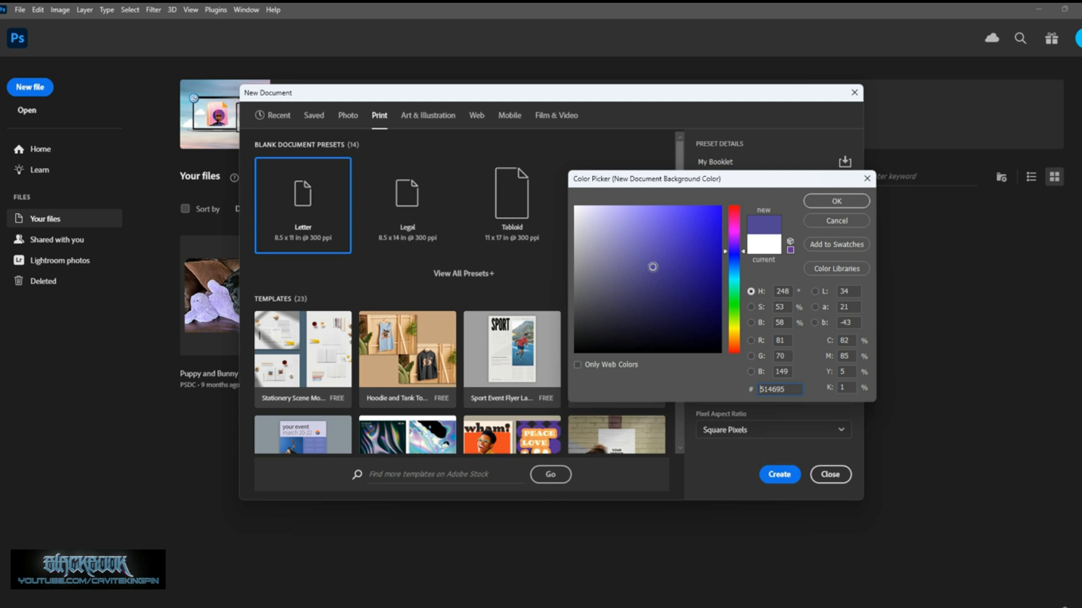
{"action": "left_click", "coordinate": [813, 201]}
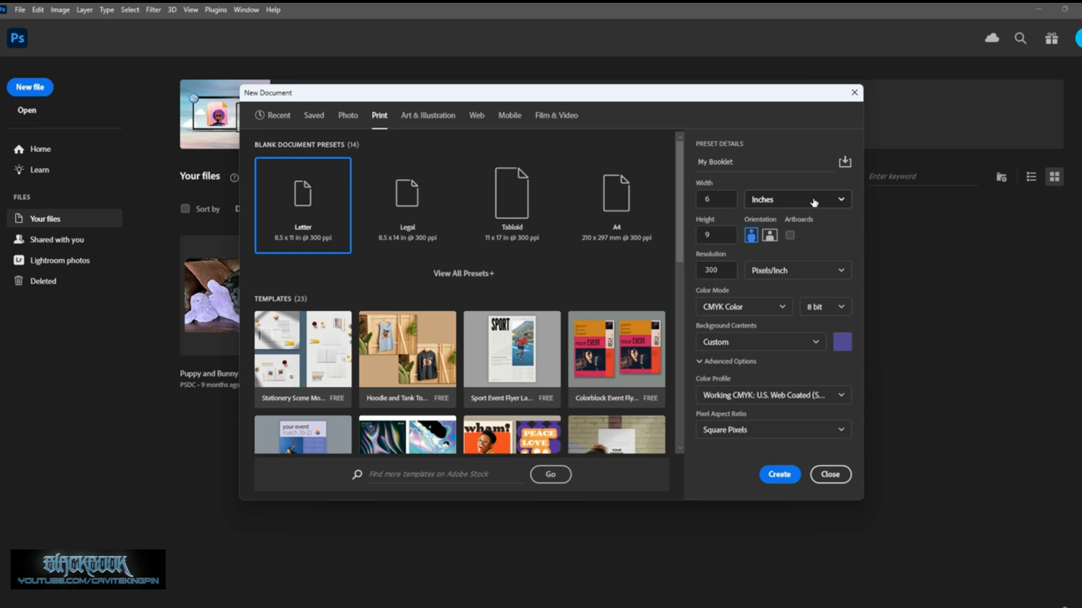
Set the background contents to White and review the advanced color profile and pixel aspect ratio choices.
{"action": "left_click", "coordinate": [816, 342]}
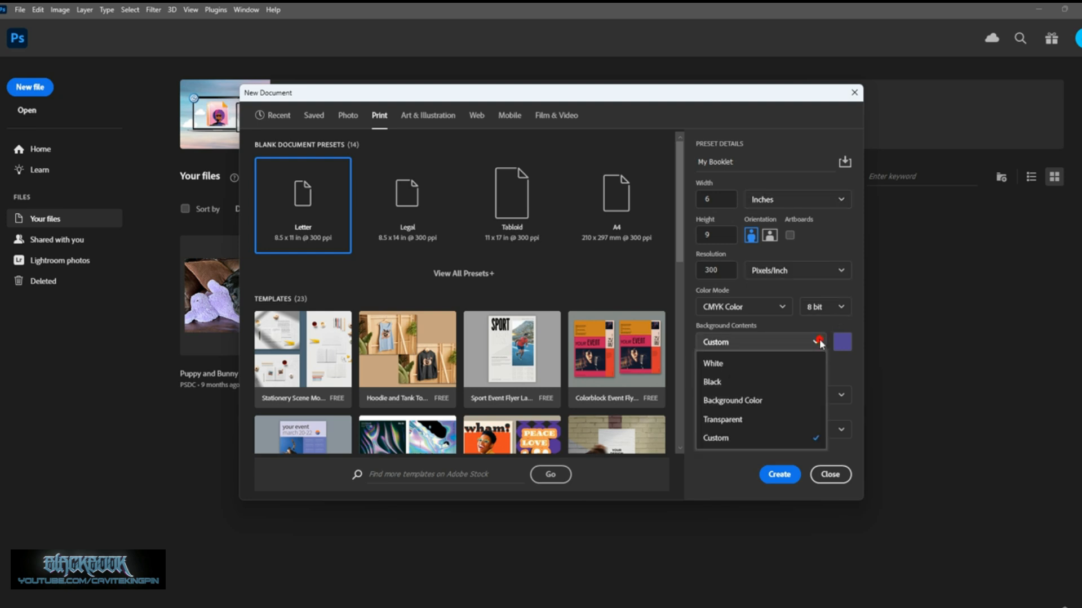
{"action": "left_click", "coordinate": [792, 365]}
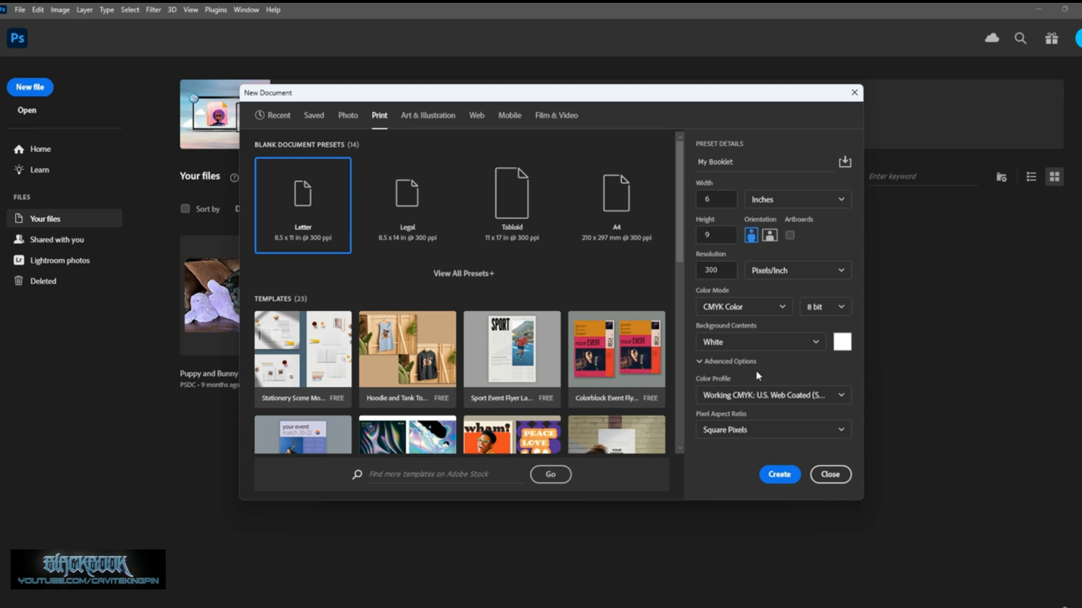
{"action": "left_click", "coordinate": [741, 363]}
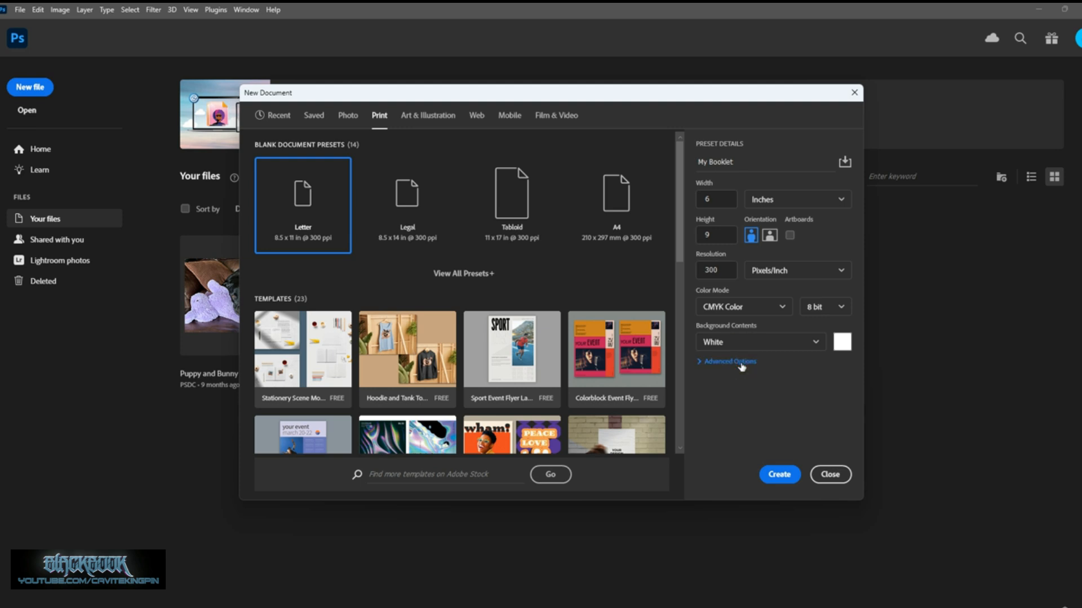
{"action": "left_click", "coordinate": [741, 364]}
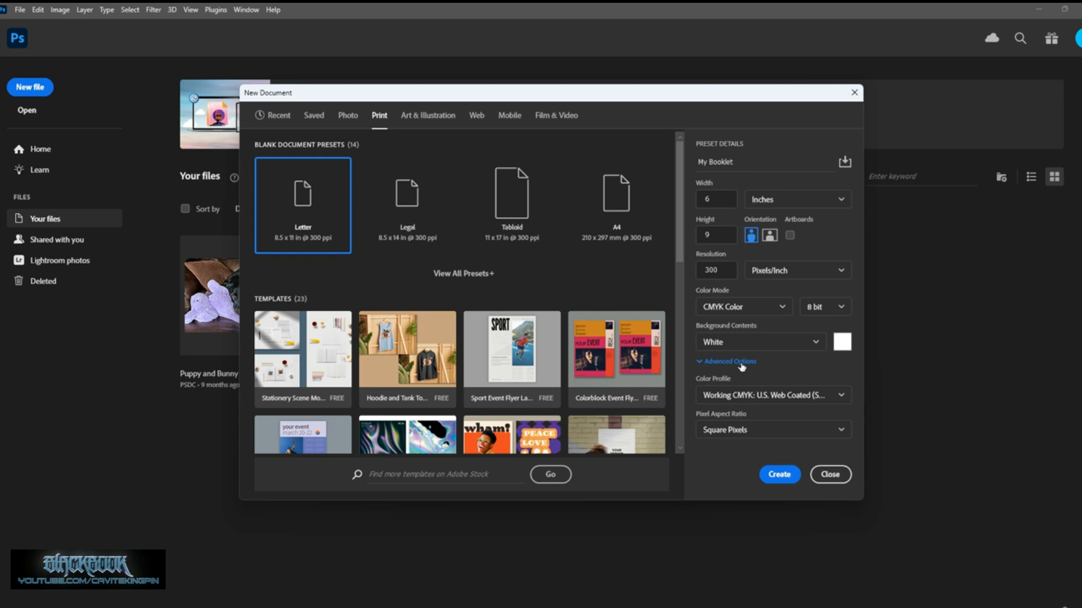
{"action": "left_click", "coordinate": [840, 395]}
{"action": "left_click", "coordinate": [808, 374]}
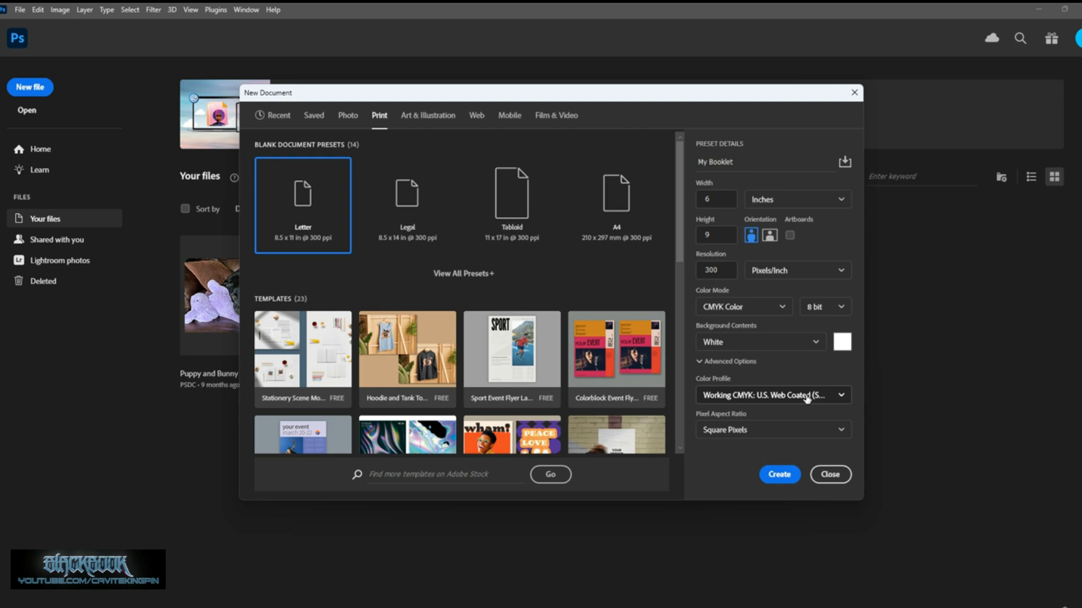
{"action": "left_click", "coordinate": [841, 431]}
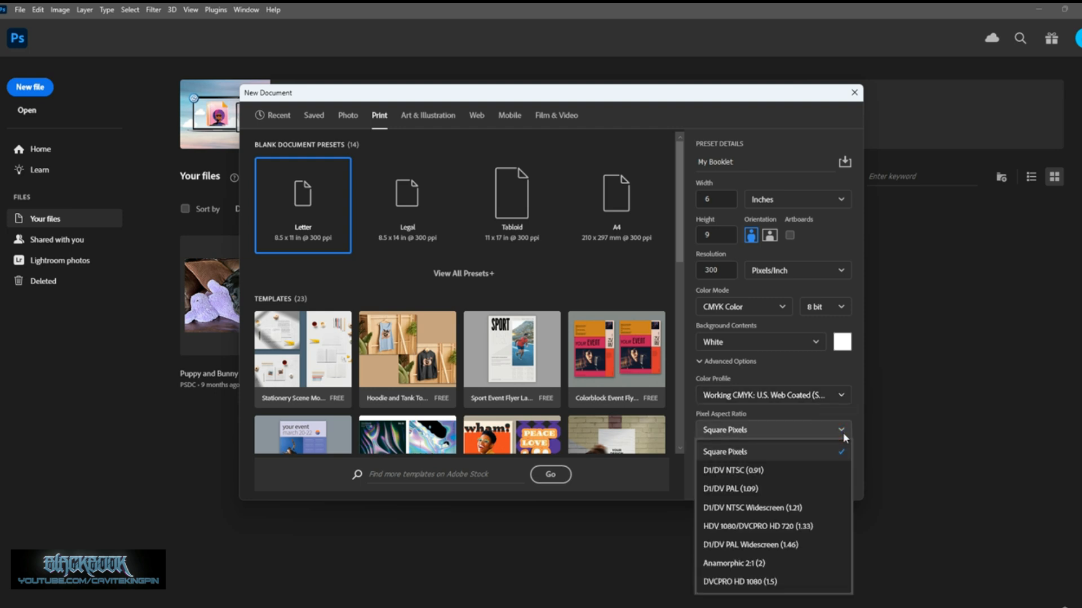
{"action": "left_click", "coordinate": [842, 432]}
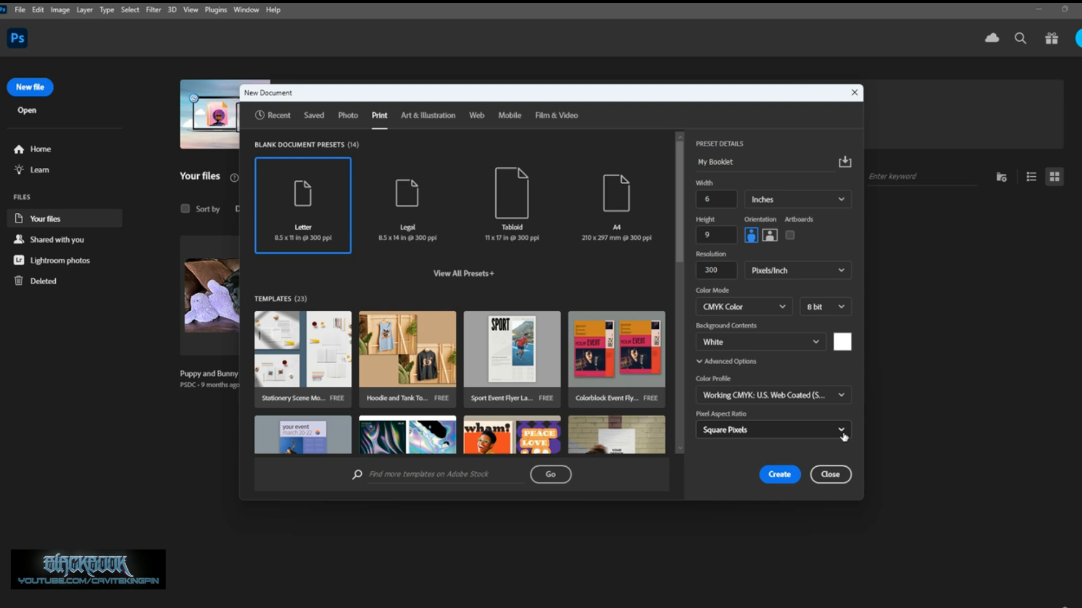
Save the document settings as a preset named PrintOnDemand and create the document.
{"action": "left_click", "coordinate": [844, 163]}
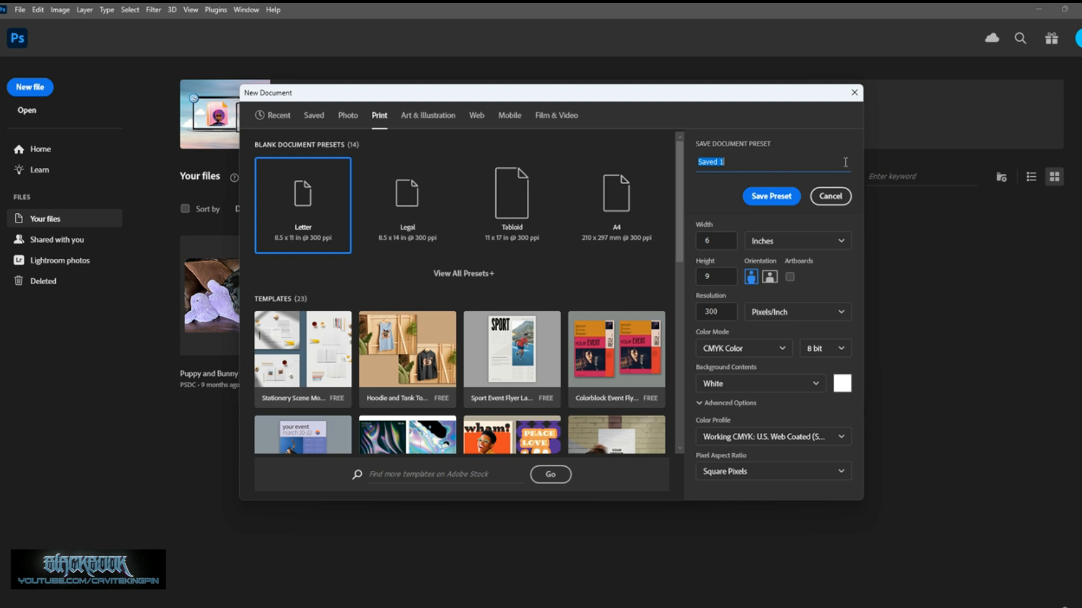
{"action": "type", "text": "PrintOnDemand"}
{"action": "left_click", "coordinate": [764, 198]}
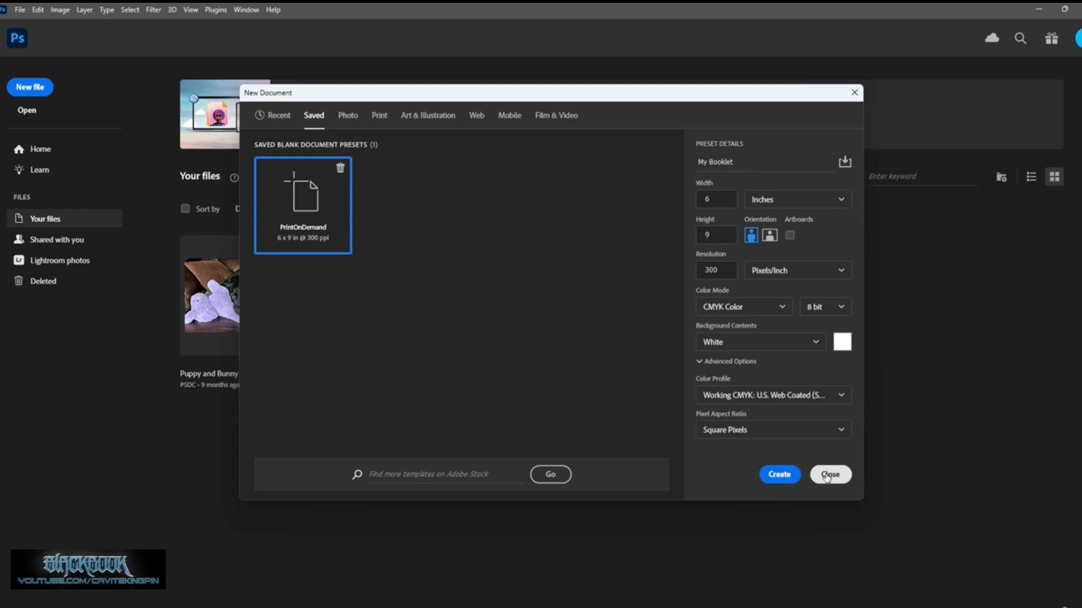
{"action": "left_click", "coordinate": [781, 475]}
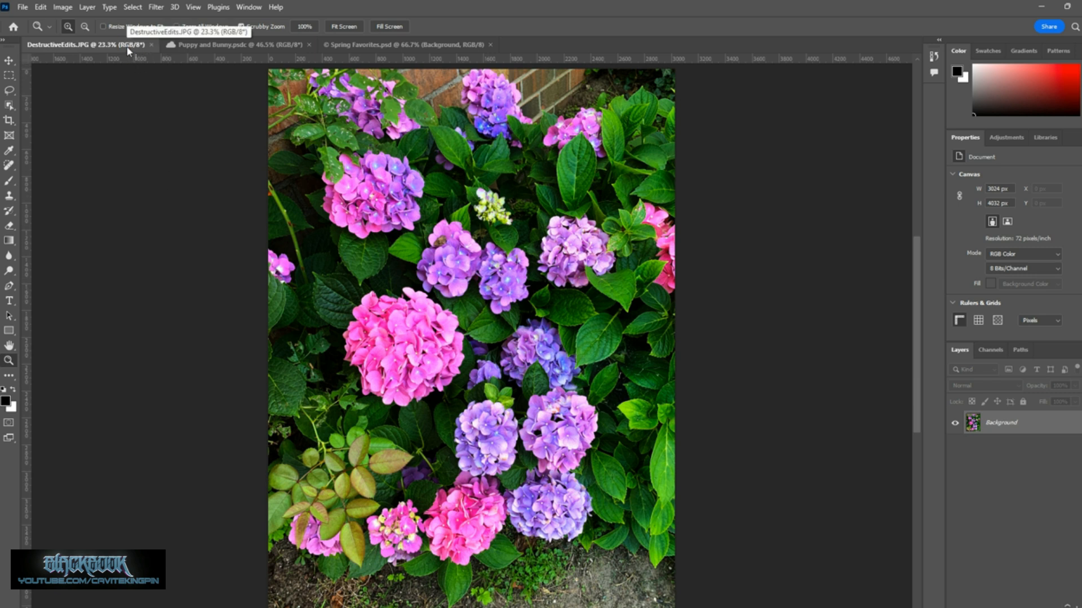
Look over the type and file commands, and visit the Home screen before returning to DestructiveEdits.JPG.
{"action": "left_click", "coordinate": [105, 13]}
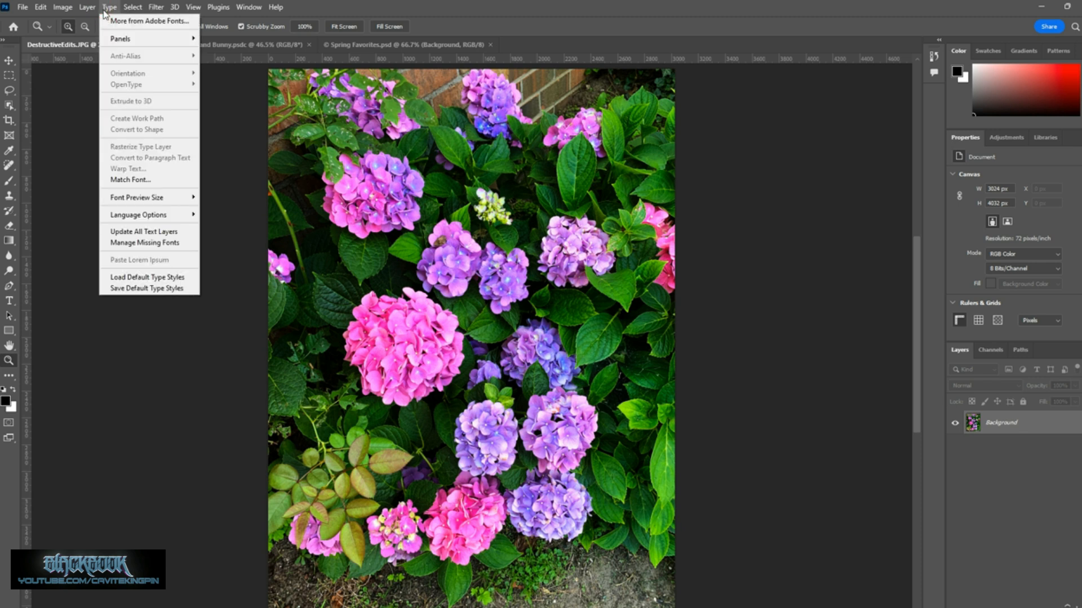
{"action": "left_click", "coordinate": [105, 12]}
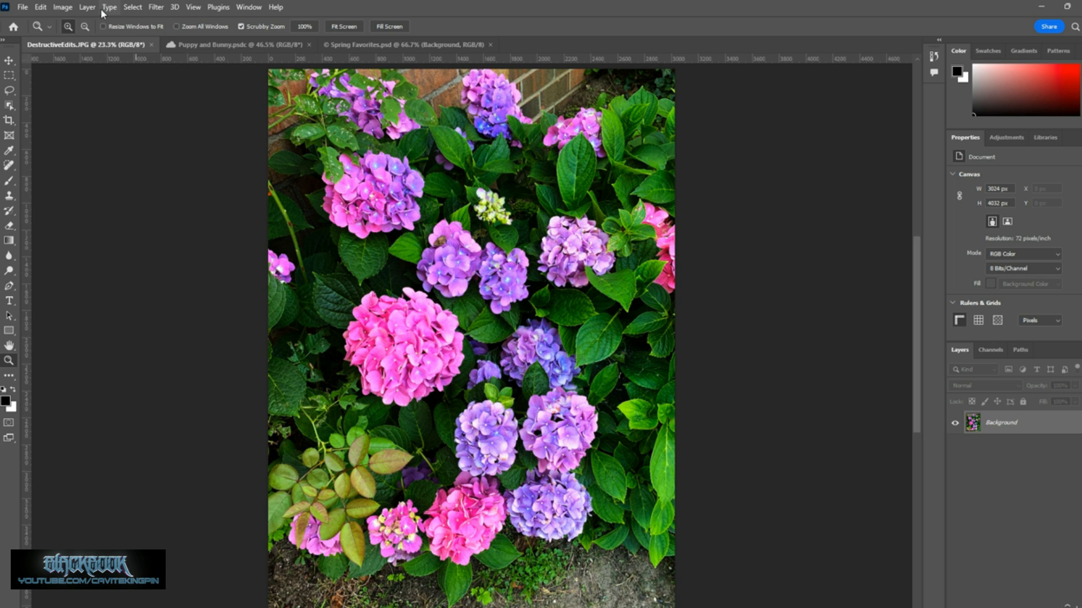
{"action": "left_click", "coordinate": [26, 14]}
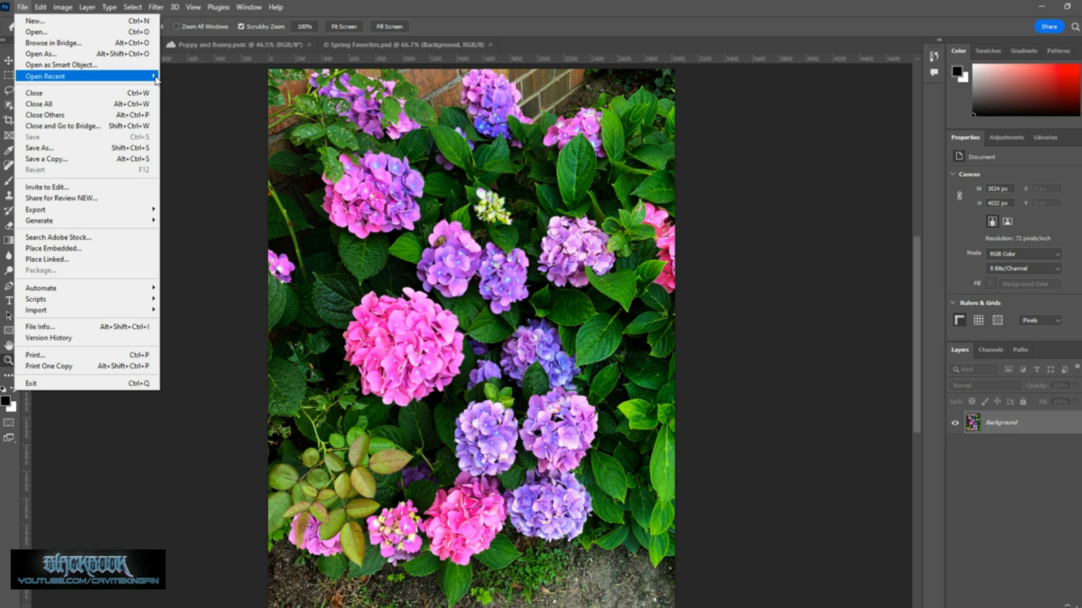
{"action": "mouse_move", "coordinate": [156, 80]}
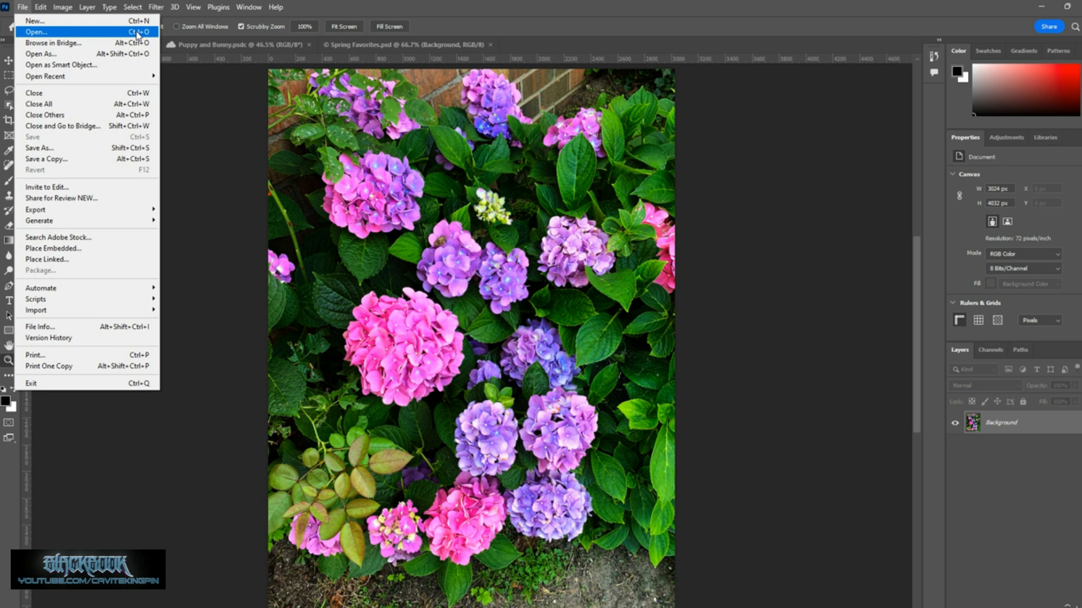
{"action": "left_click", "coordinate": [29, 11]}
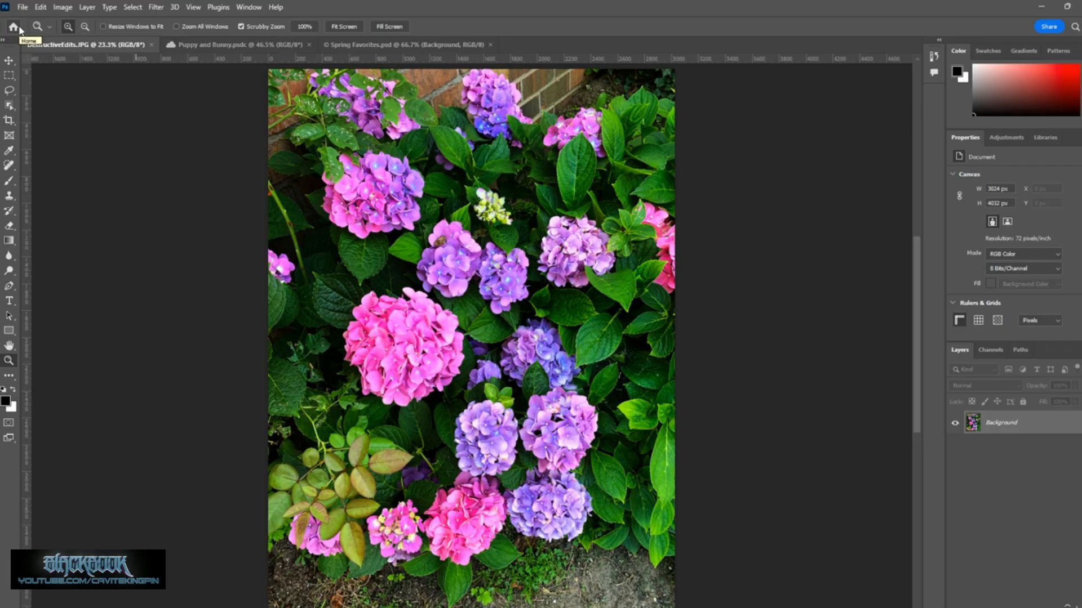
{"action": "left_click", "coordinate": [14, 27]}
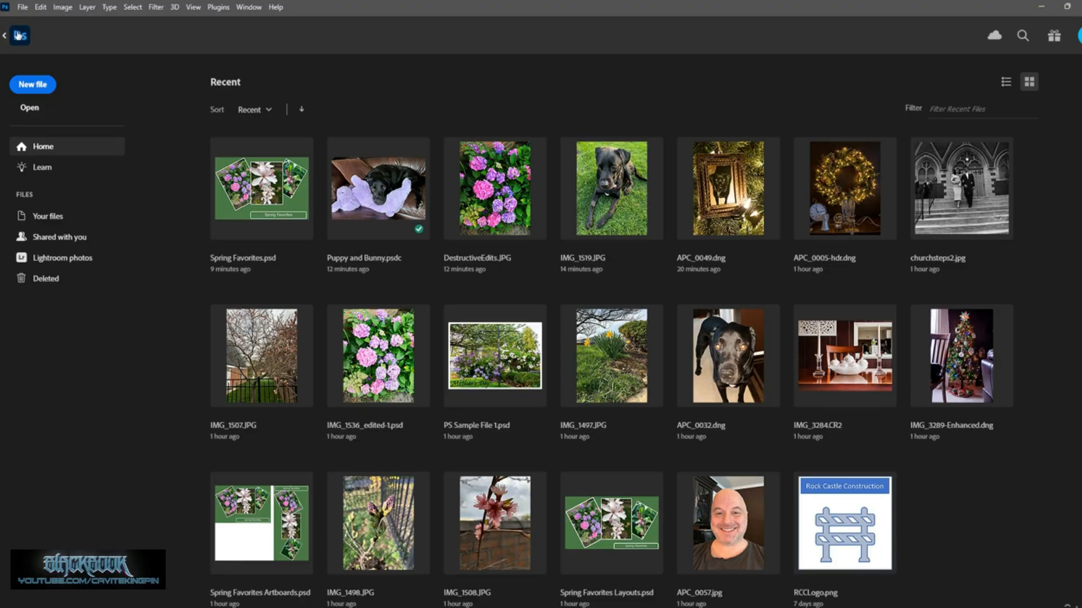
{"action": "left_click", "coordinate": [5, 39]}
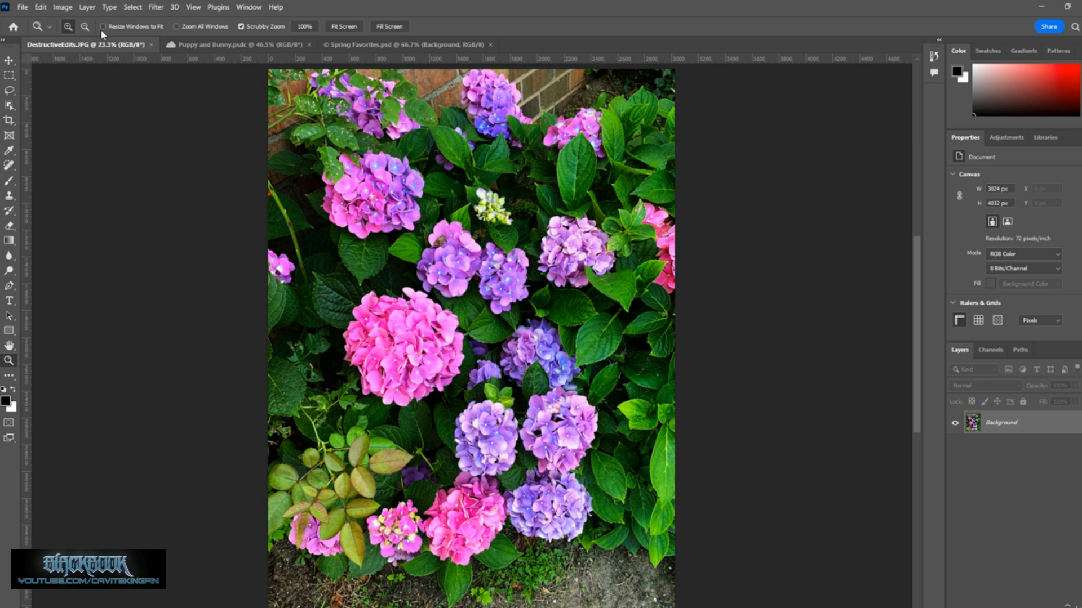
Activate the Move tool, switch to the Artboard tool grouped with it, and return to the Move tool.
{"action": "left_click", "coordinate": [8, 361]}
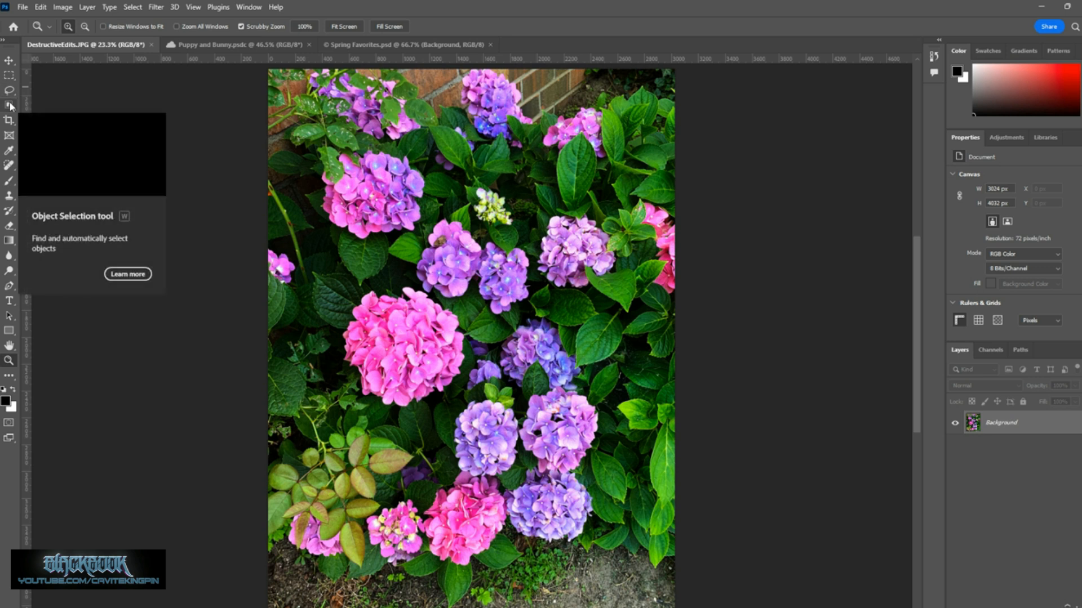
{"action": "left_click", "coordinate": [10, 63]}
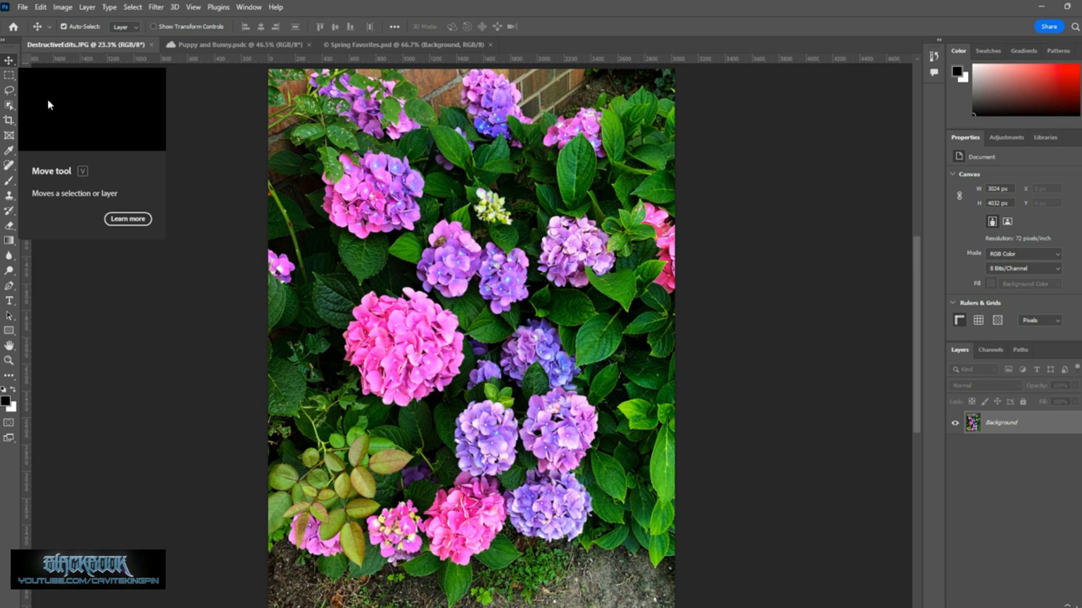
{"action": "right_click", "coordinate": [10, 62]}
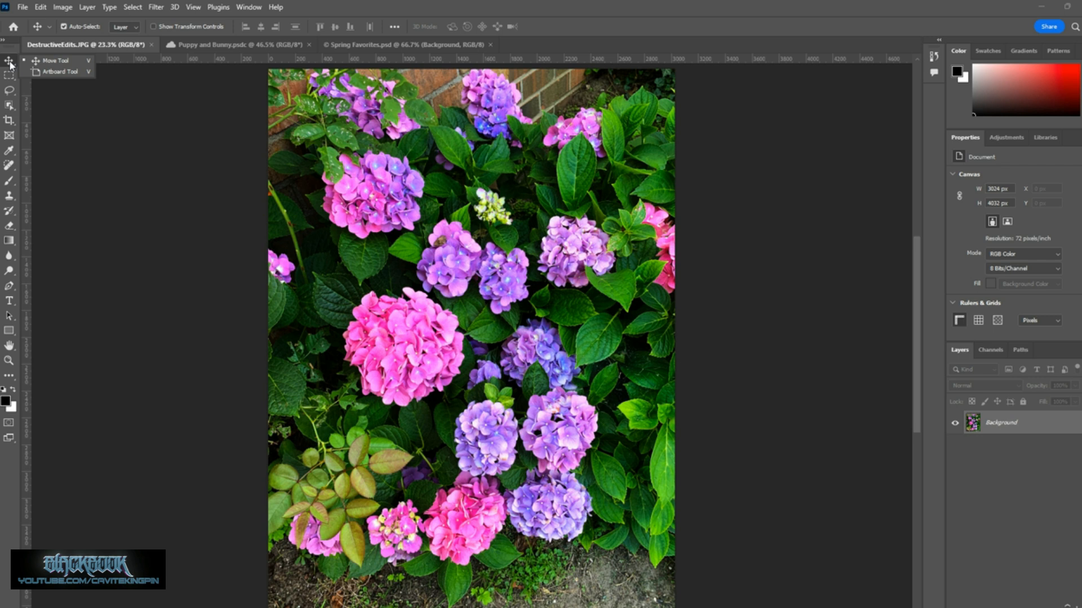
{"action": "left_click", "coordinate": [36, 72]}
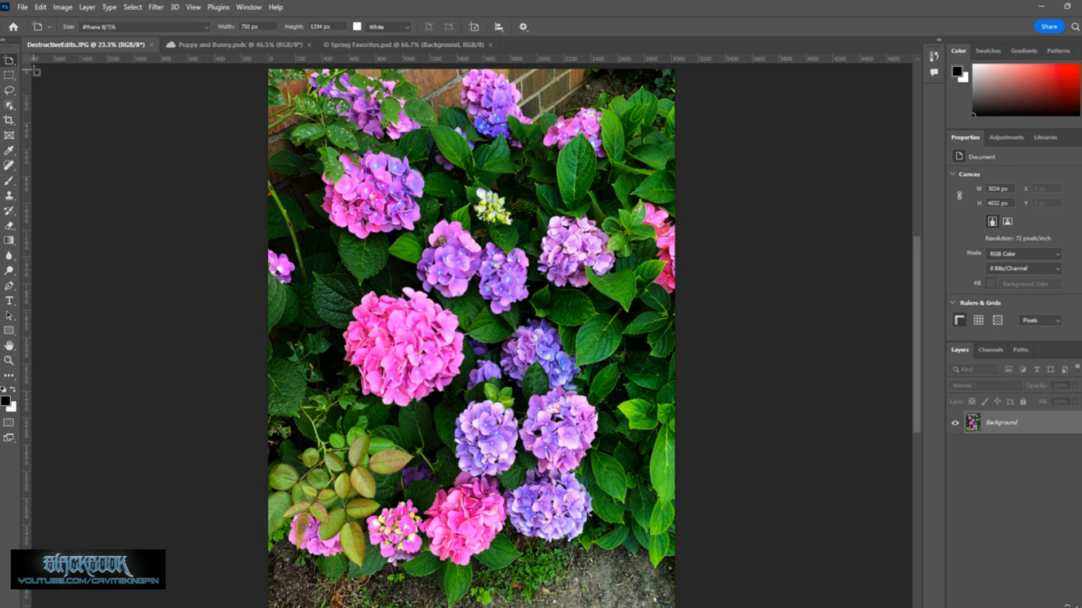
{"action": "right_click", "coordinate": [9, 61]}
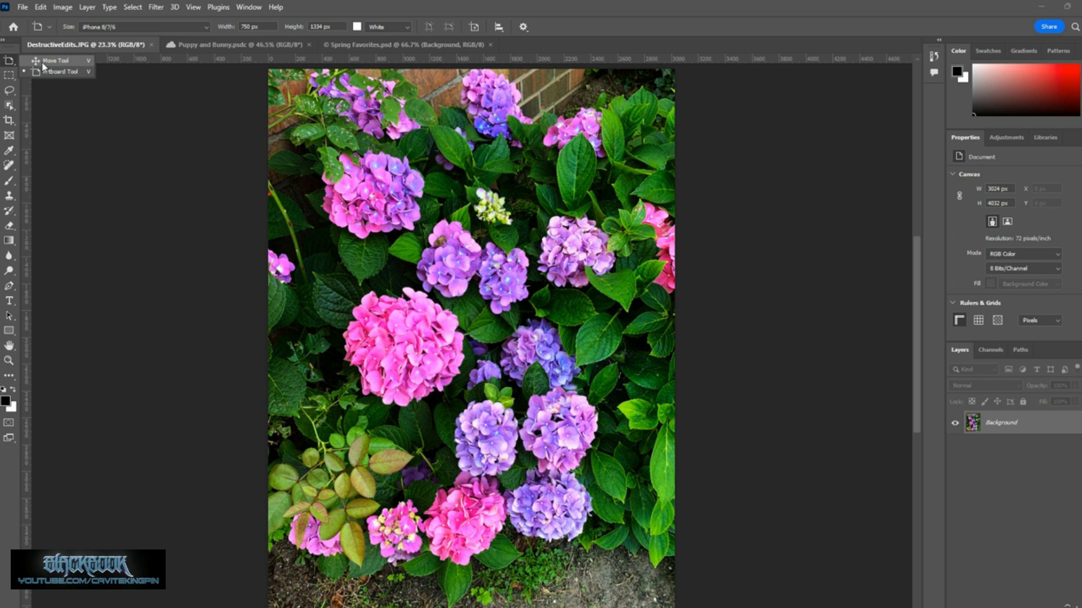
{"action": "left_click", "coordinate": [44, 62]}
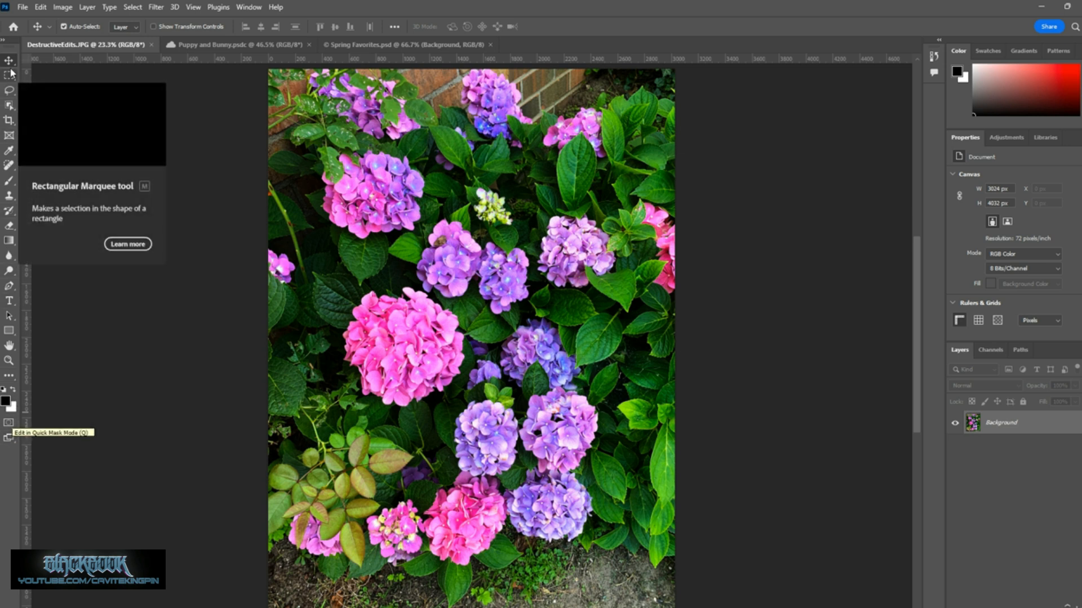
View the open Puppy and Bunny.psdc and Spring Favorites.psd documents, and close Spring Favorites.psd.
{"action": "left_click", "coordinate": [246, 49]}
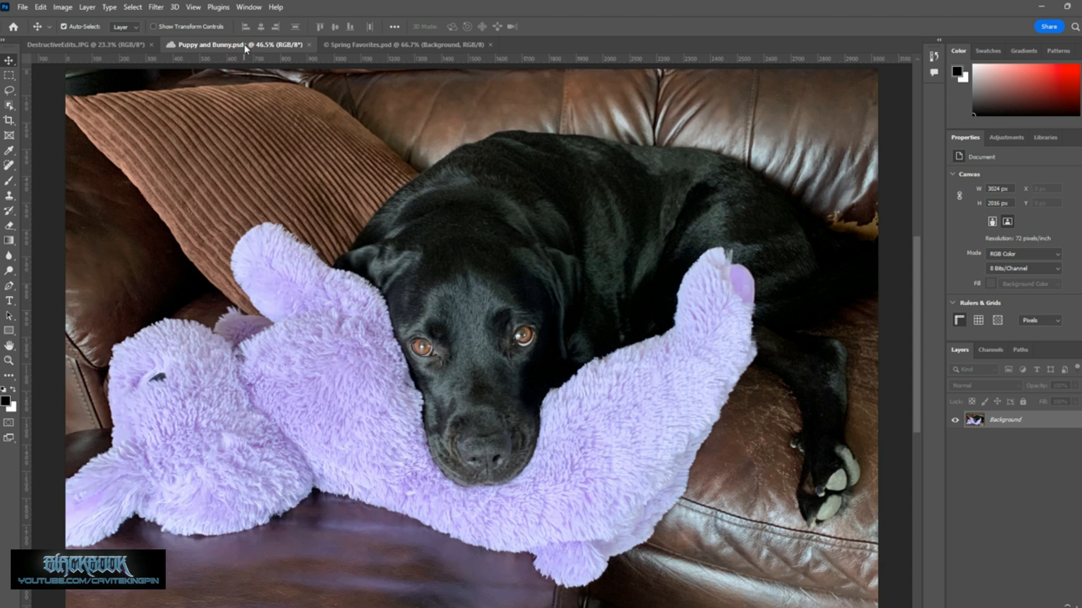
{"action": "left_click", "coordinate": [361, 43]}
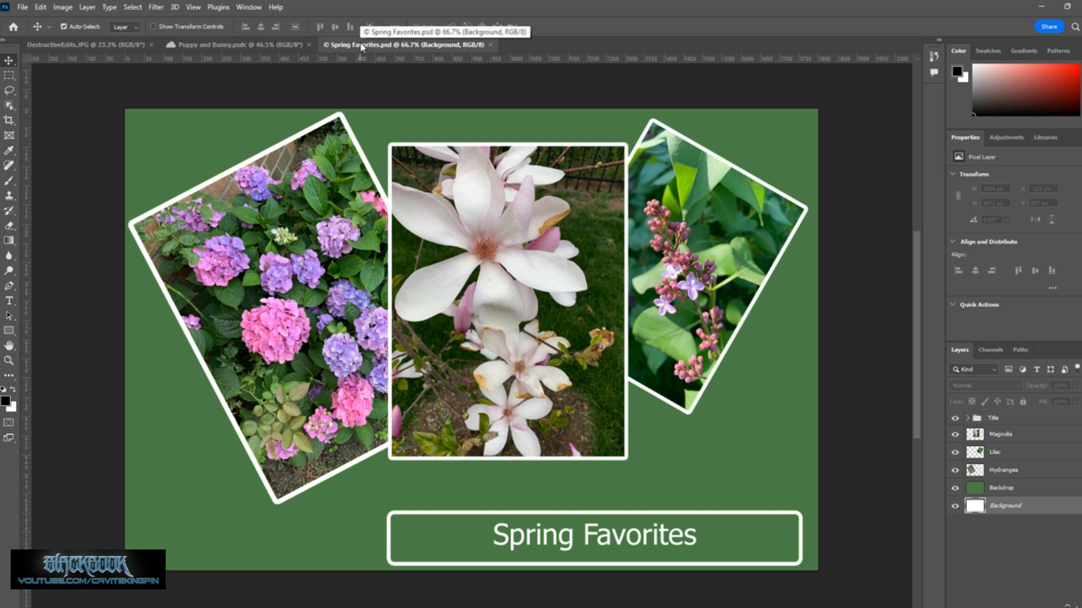
{"action": "left_click", "coordinate": [490, 44]}
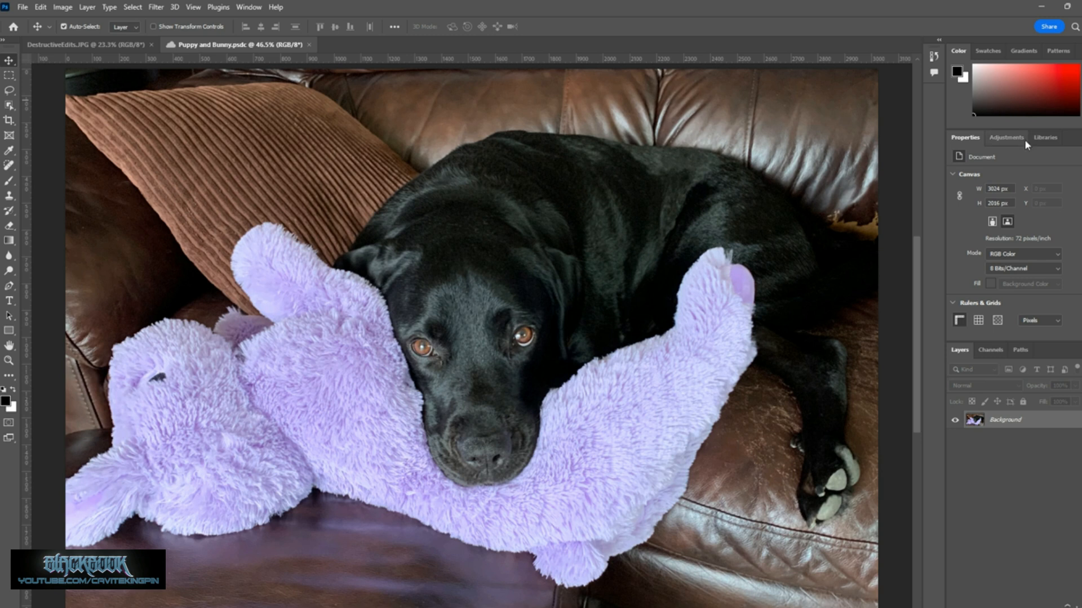
{"action": "left_click", "coordinate": [1068, 8]}
{"action": "left_click_drag", "start_coordinate": [327, 112], "coordinate": [400, 96]}
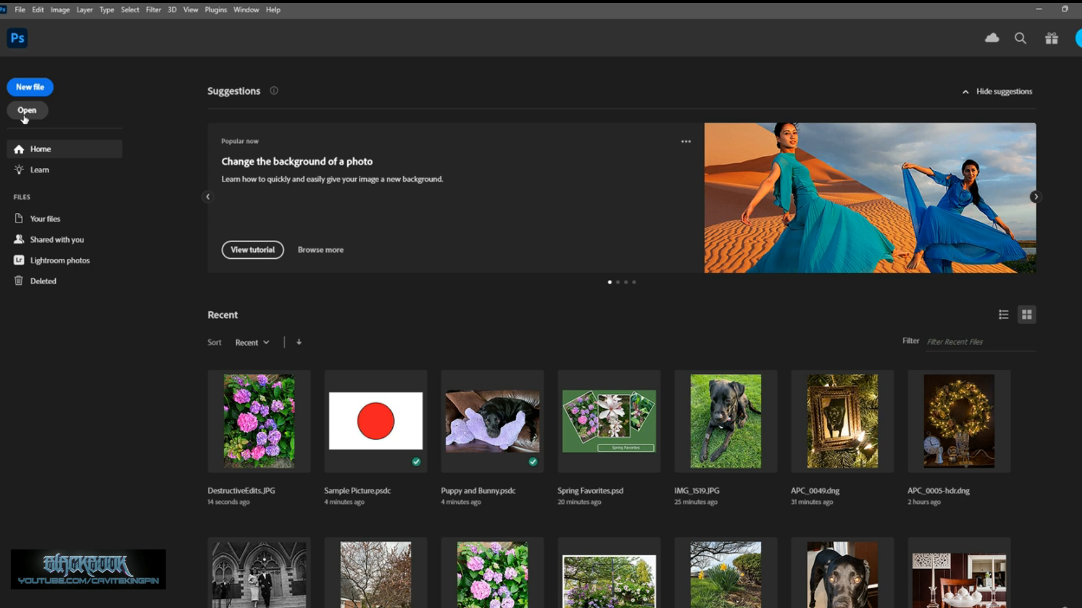
Start opening a file, switch to browsing the Creative Cloud documents, and return to the files on the computer.
{"action": "left_click", "coordinate": [19, 9]}
{"action": "left_click", "coordinate": [22, 34]}
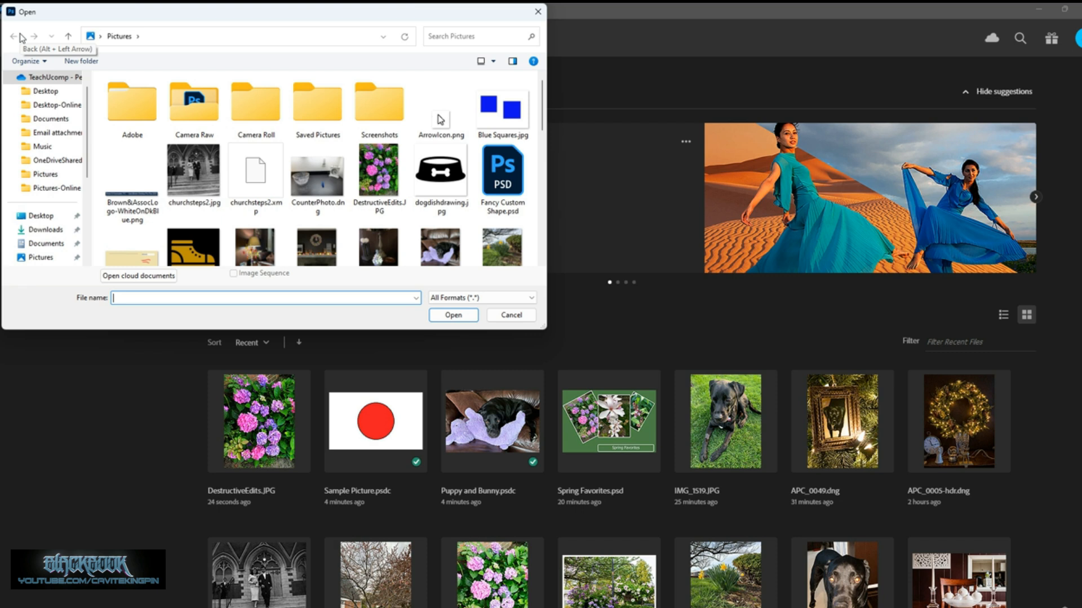
{"action": "left_click", "coordinate": [54, 14]}
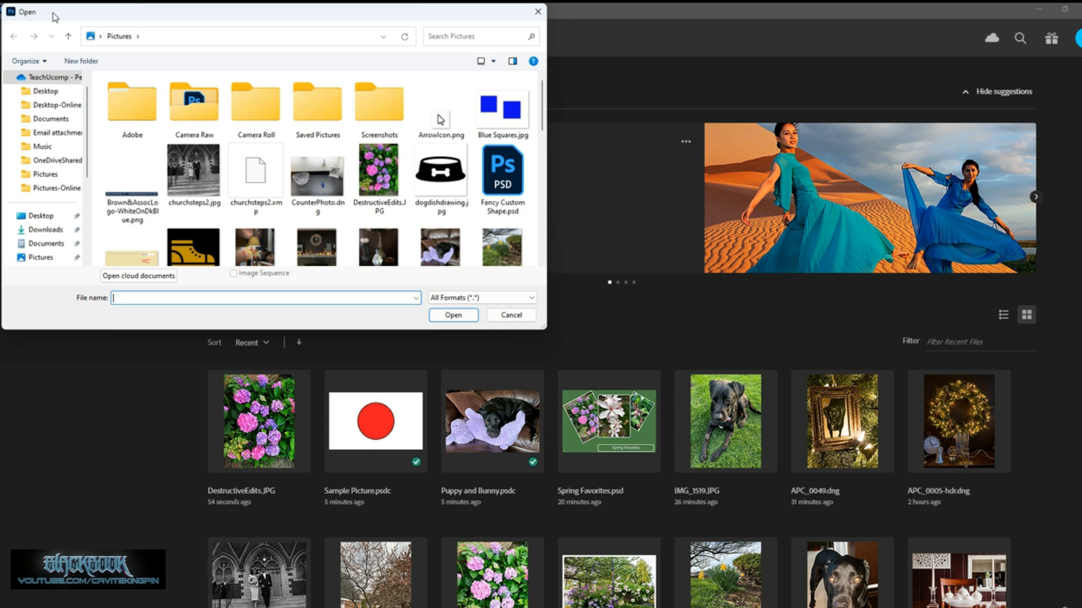
{"action": "left_click", "coordinate": [124, 278]}
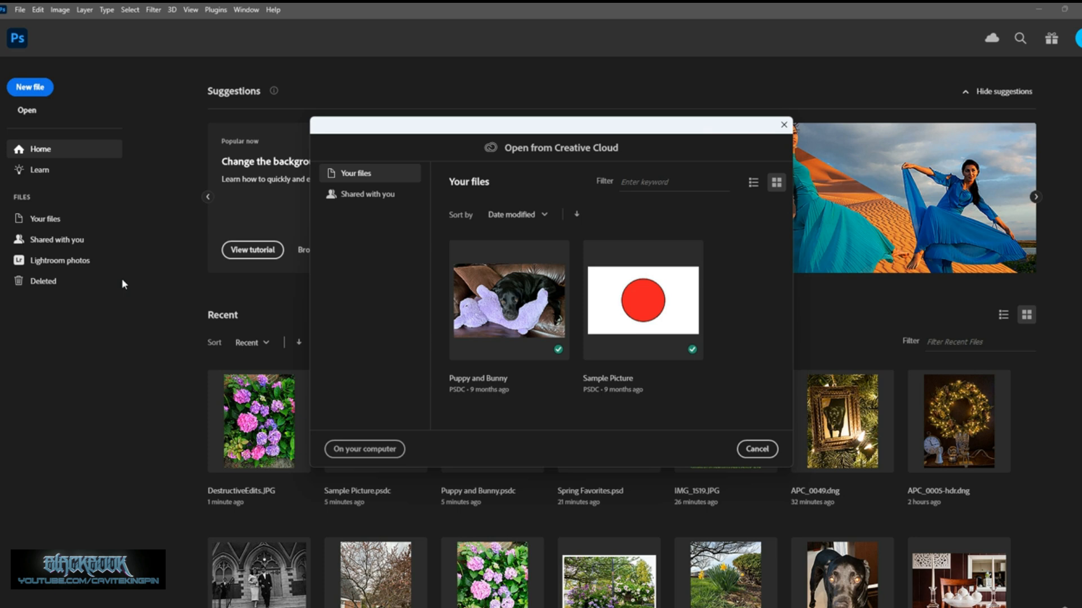
{"action": "left_click", "coordinate": [365, 452]}
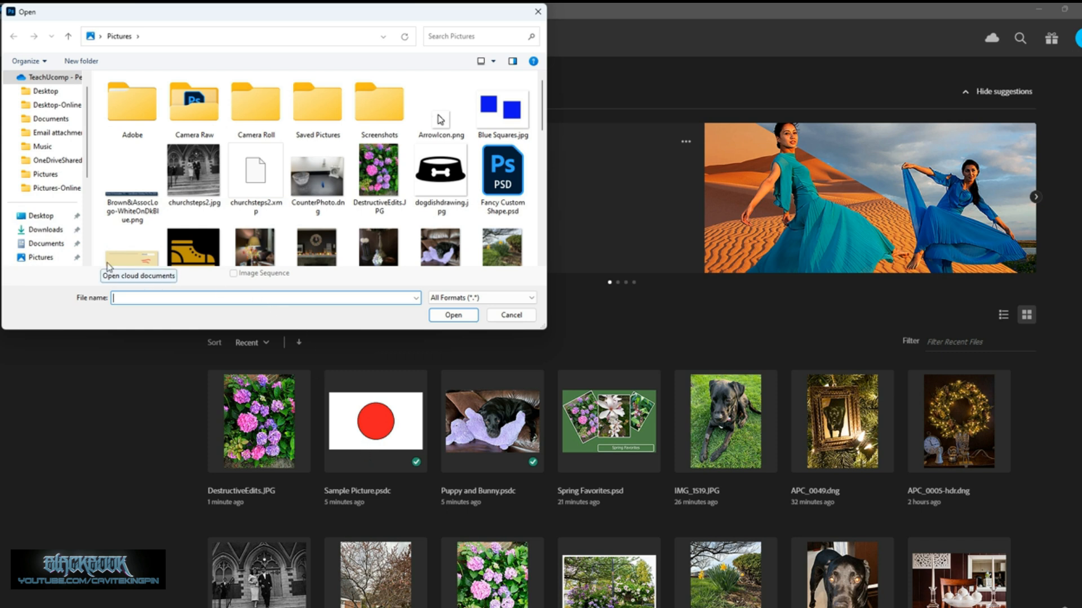
Open churchsteps2.jpg and DestructiveEdits.JPG together from the Pictures folder, and close both images.
{"action": "left_click", "coordinate": [49, 258]}
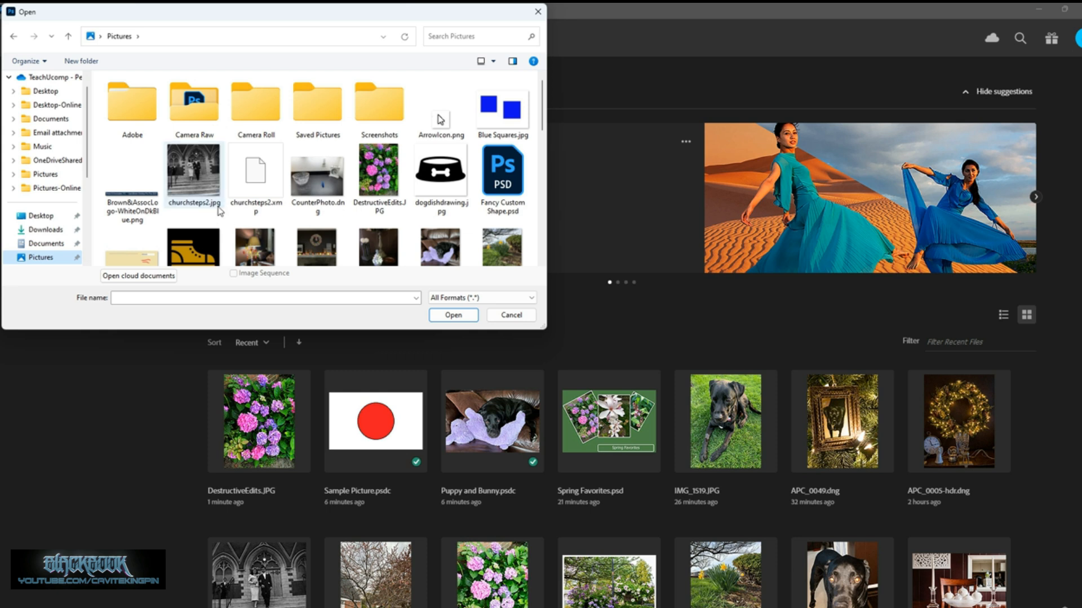
{"action": "left_click", "coordinate": [201, 170]}
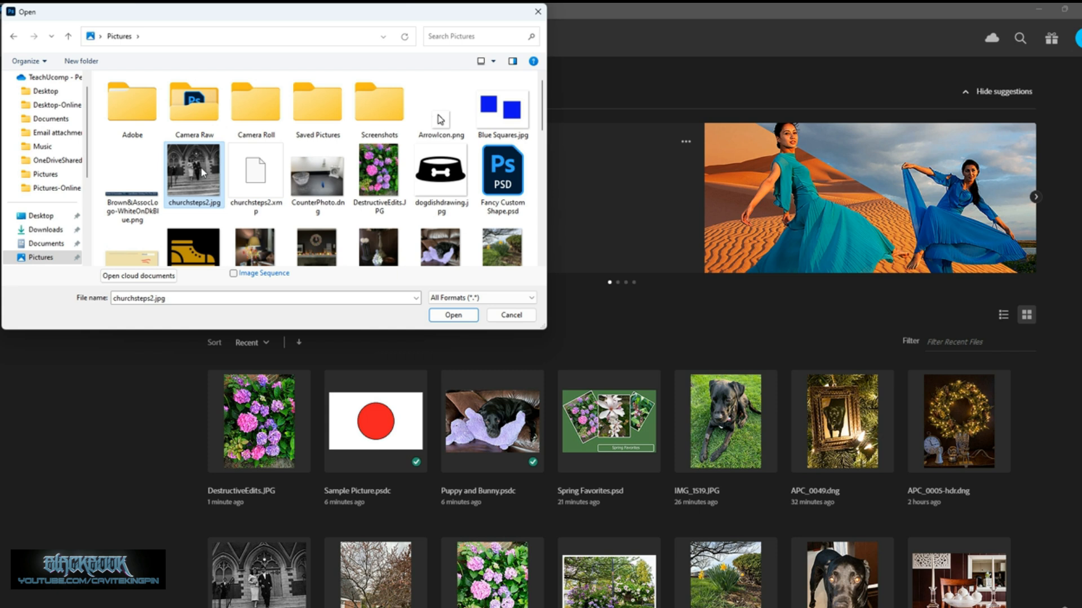
{"action": "left_click", "coordinate": [378, 180], "text": "ctrl"}
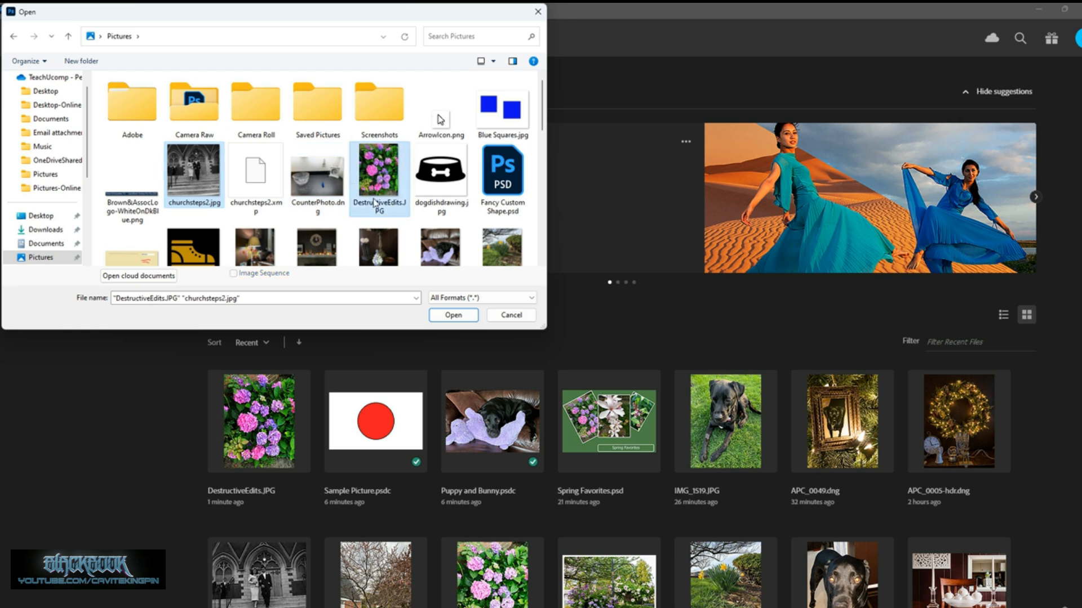
{"action": "left_click", "coordinate": [454, 316]}
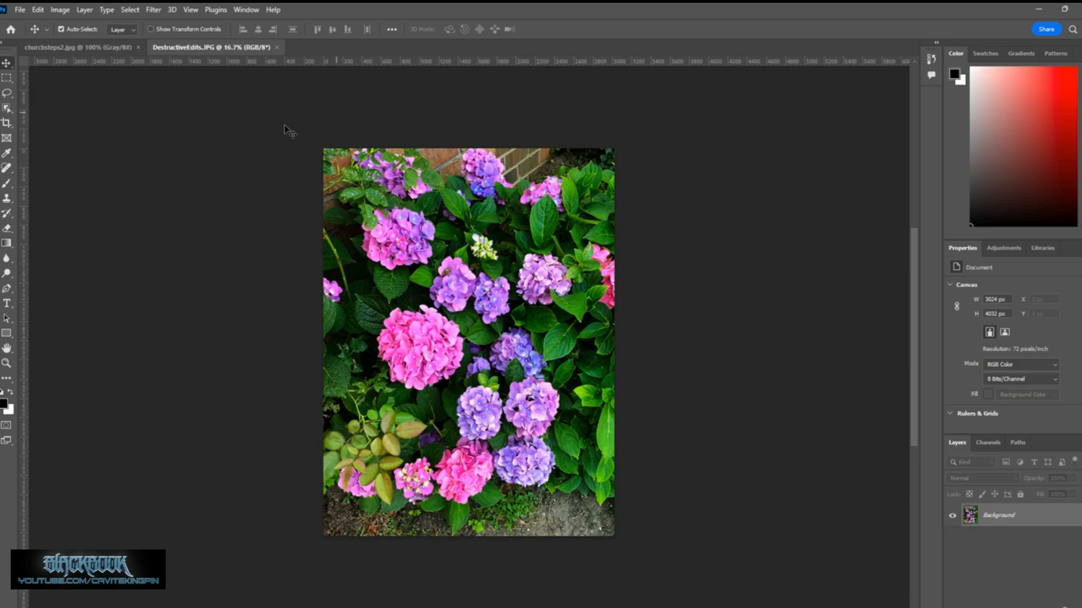
{"action": "left_click", "coordinate": [277, 48]}
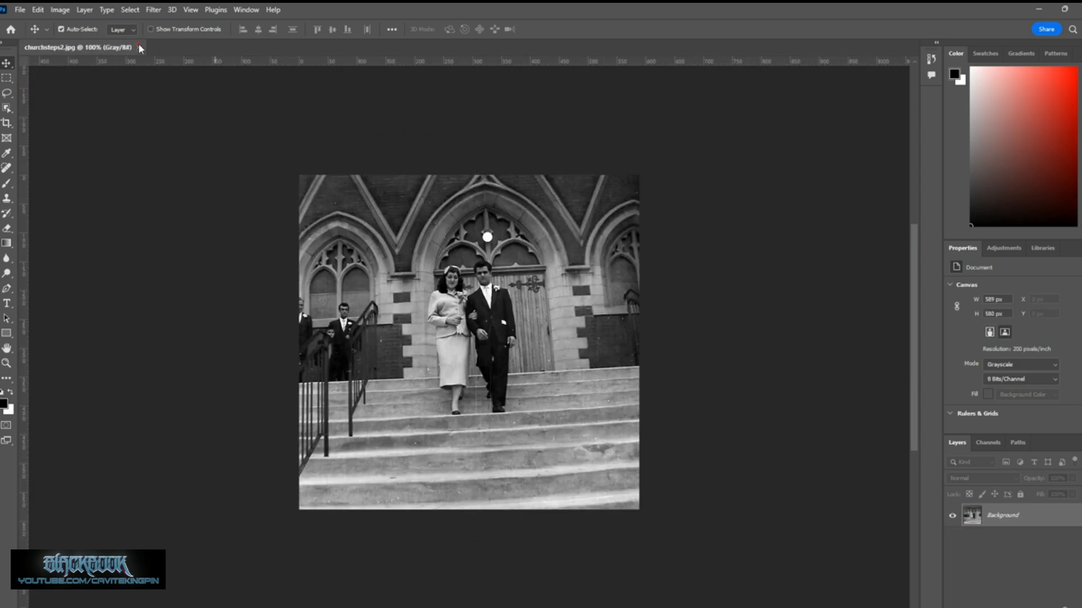
{"action": "left_click", "coordinate": [138, 46]}
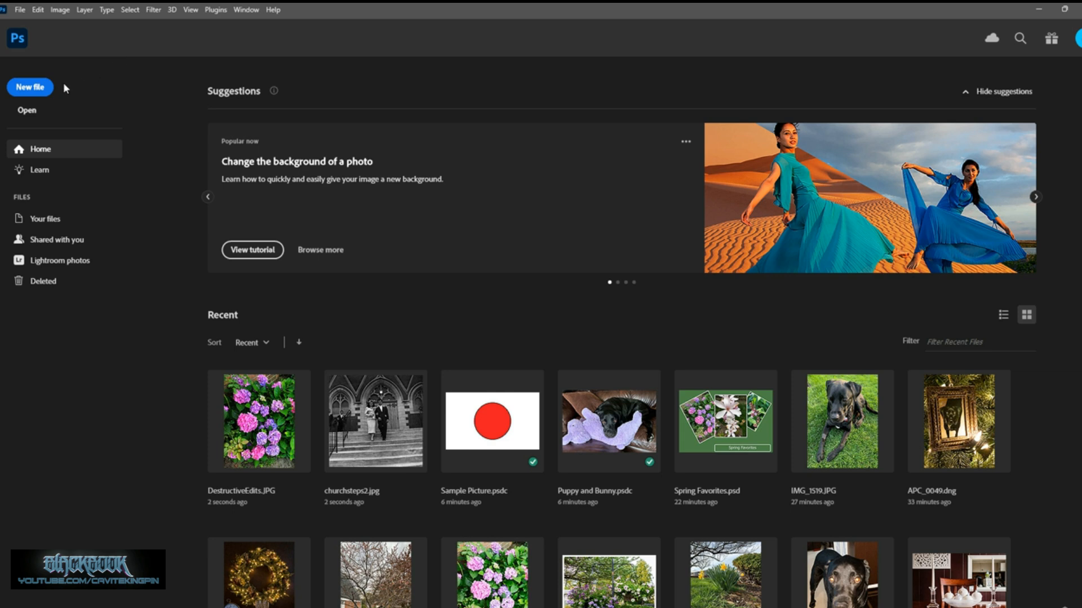
Check the shared cloud documents while opening a file, open the Puppy and Bunny cloud document, and close it.
{"action": "left_click", "coordinate": [33, 113]}
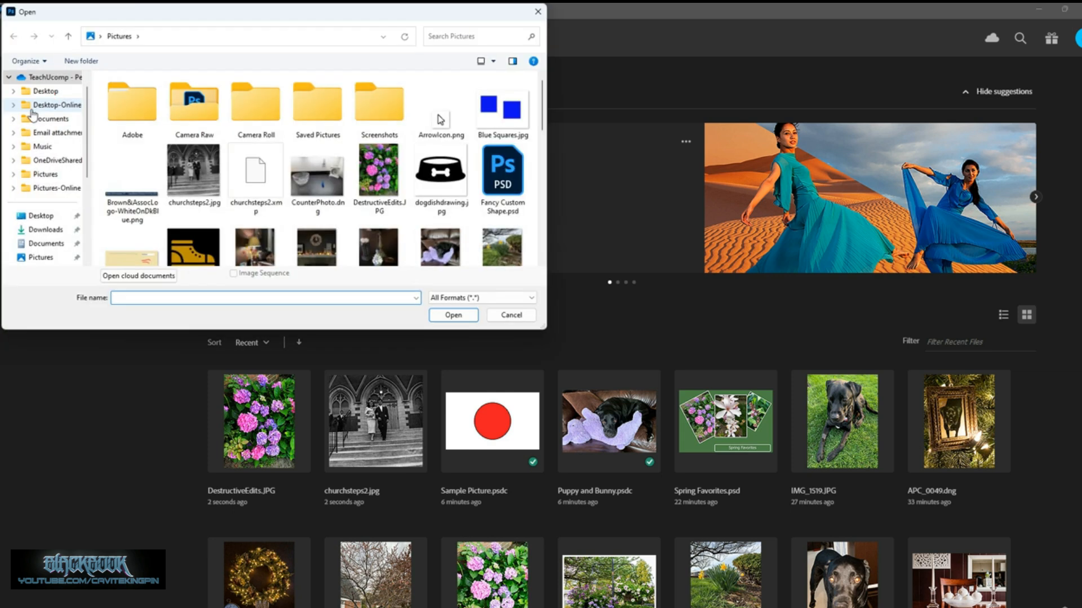
{"action": "left_click", "coordinate": [120, 277]}
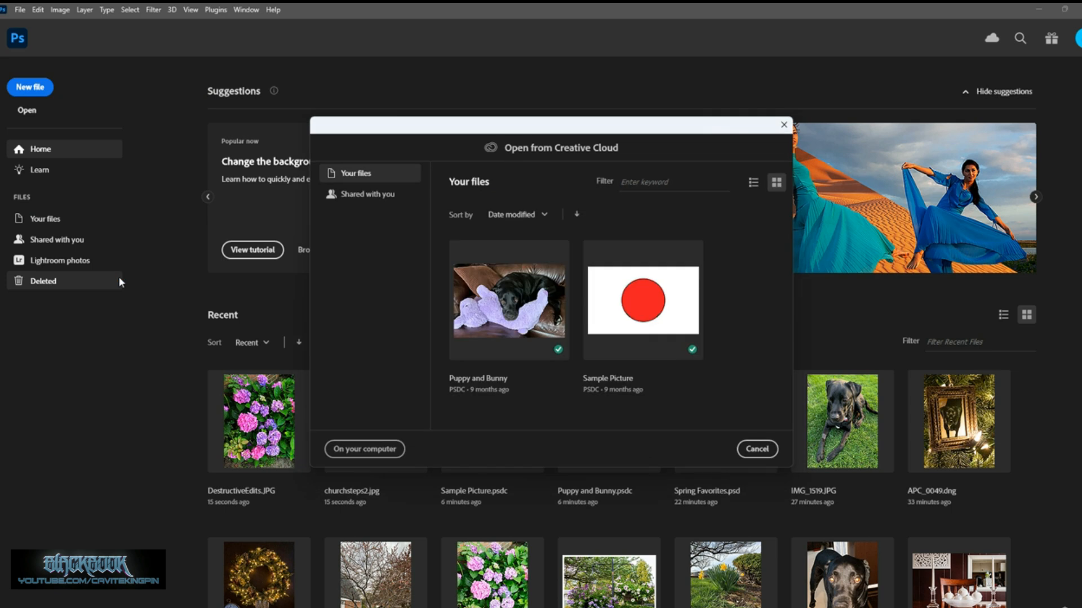
{"action": "left_click", "coordinate": [351, 178]}
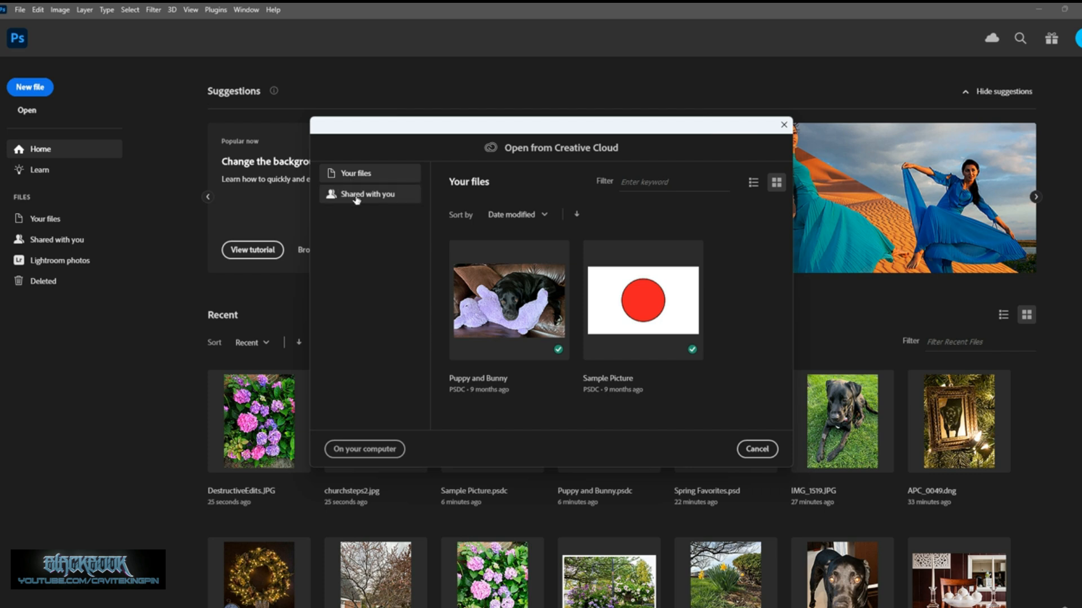
{"action": "left_click", "coordinate": [356, 197]}
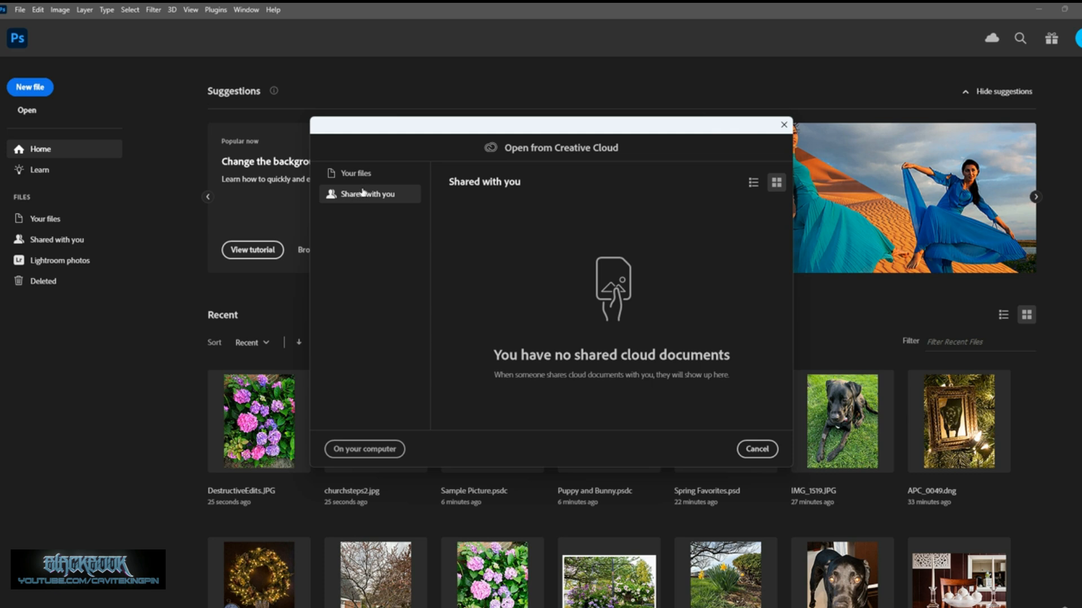
{"action": "left_click", "coordinate": [365, 175]}
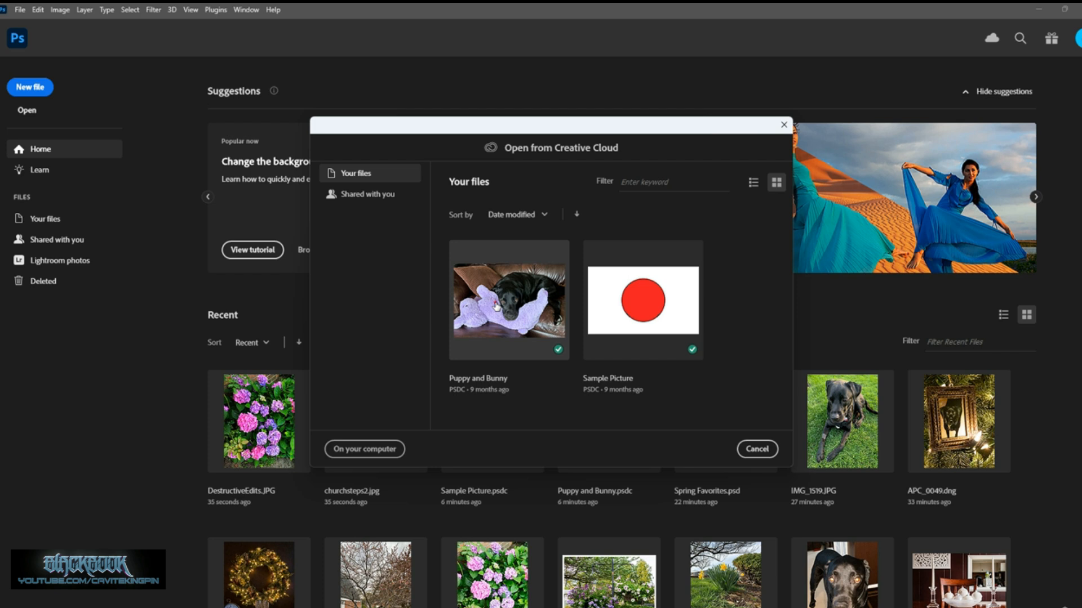
{"action": "double_click", "coordinate": [496, 306]}
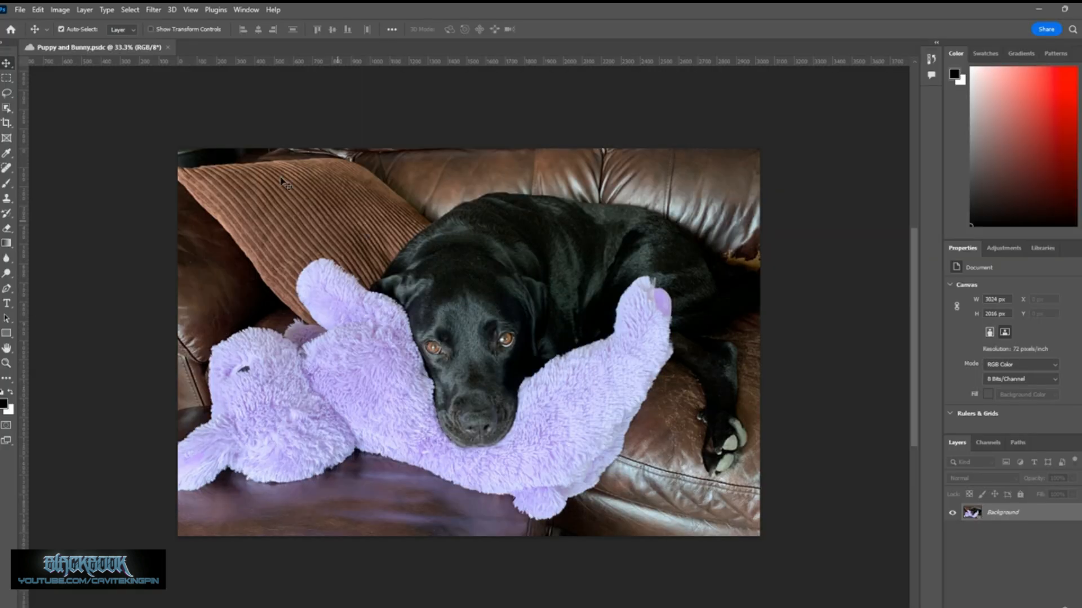
{"action": "left_click", "coordinate": [167, 47]}
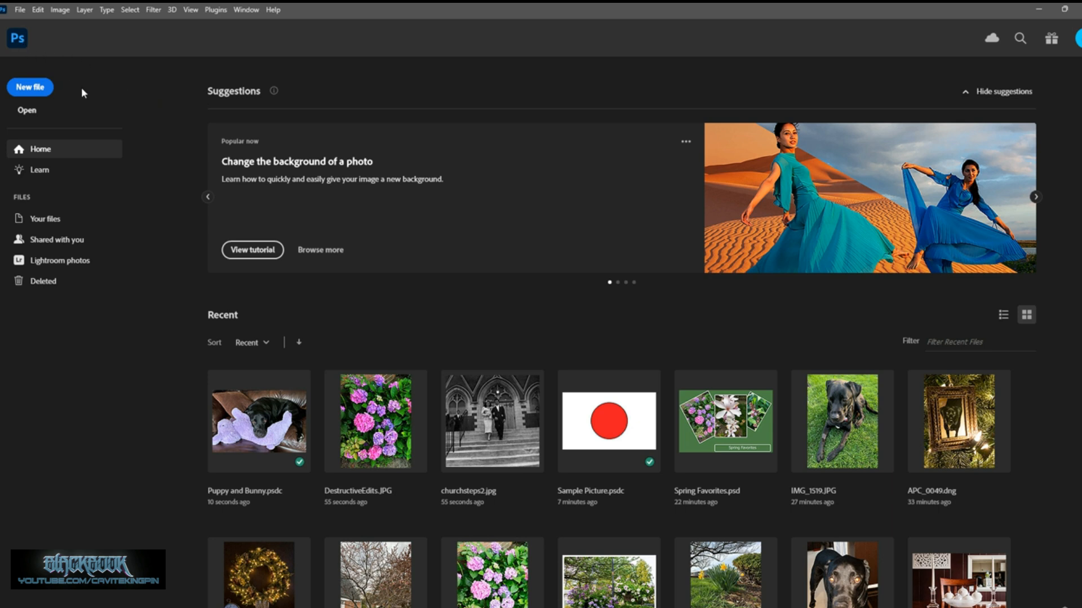
Browse the Home screen's own and shared cloud files, open Puppy and Bunny and Sample Picture together, and close both.
{"action": "left_click", "coordinate": [86, 219]}
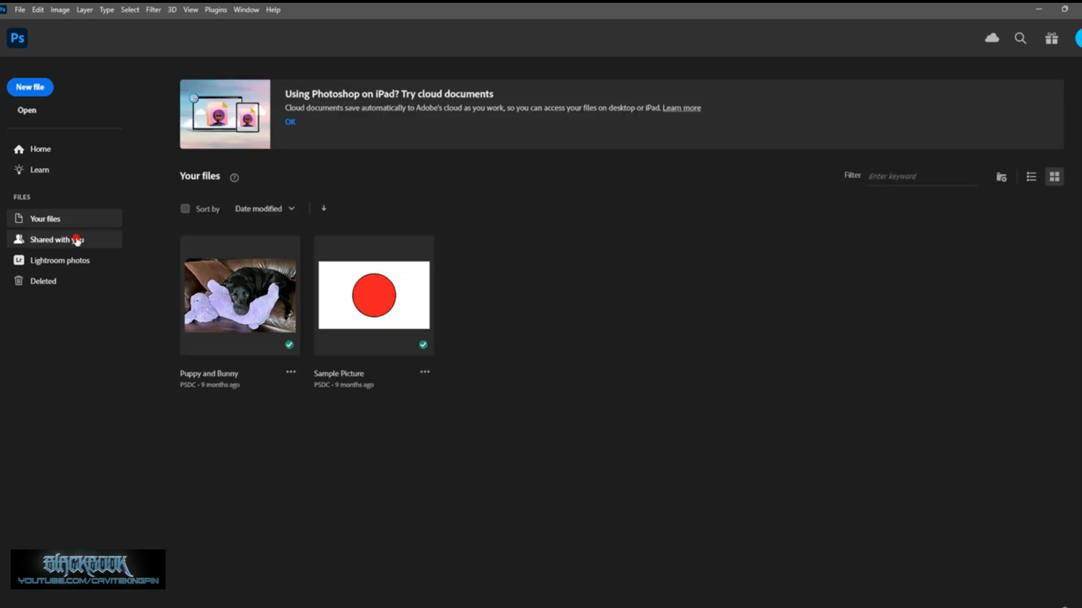
{"action": "left_click", "coordinate": [77, 240]}
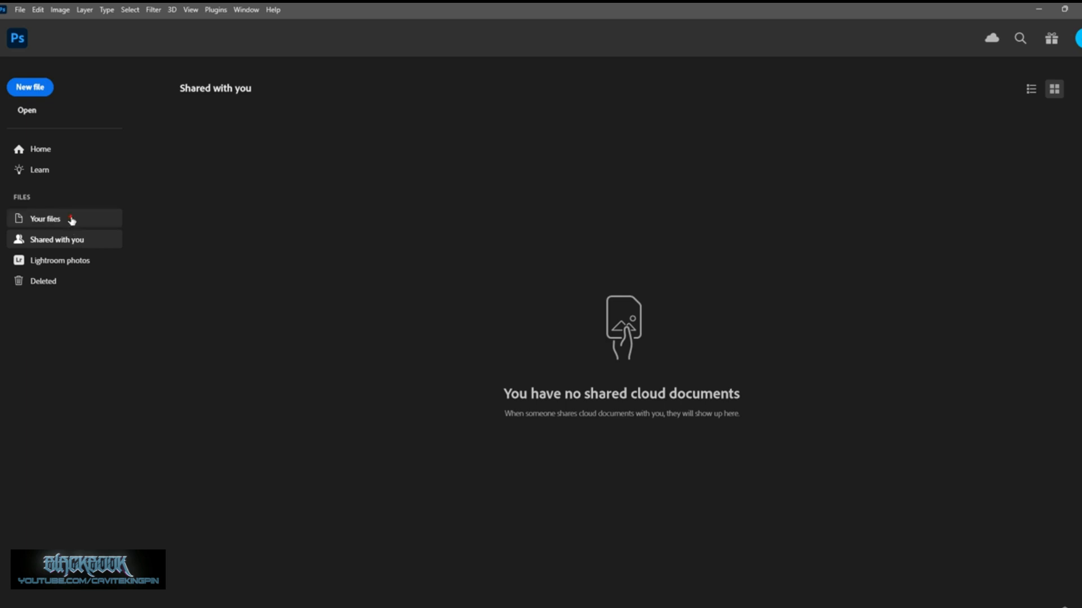
{"action": "left_click", "coordinate": [72, 220]}
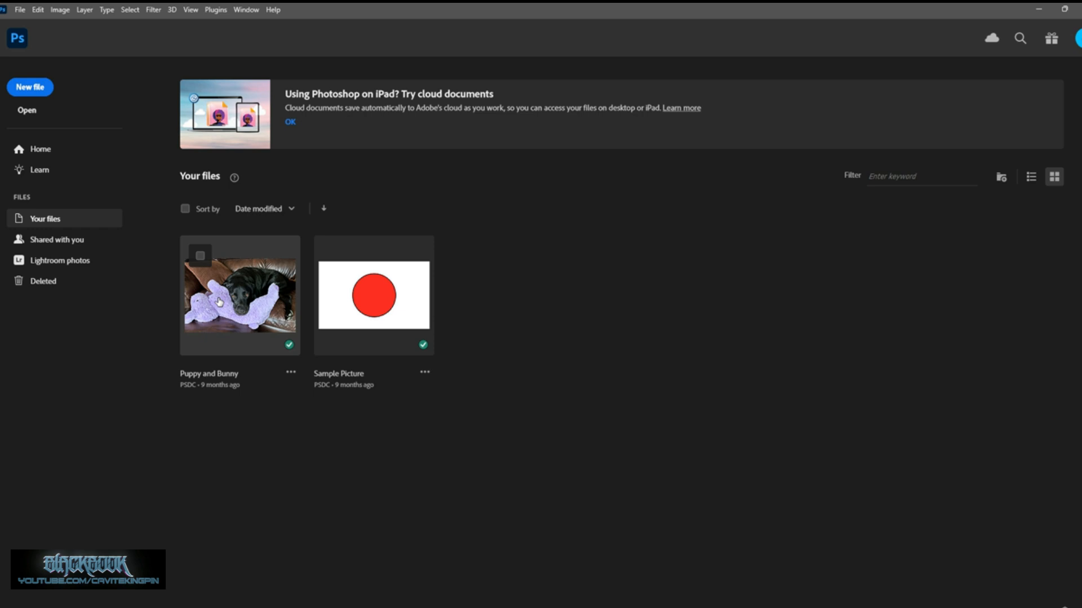
{"action": "left_click", "coordinate": [200, 257]}
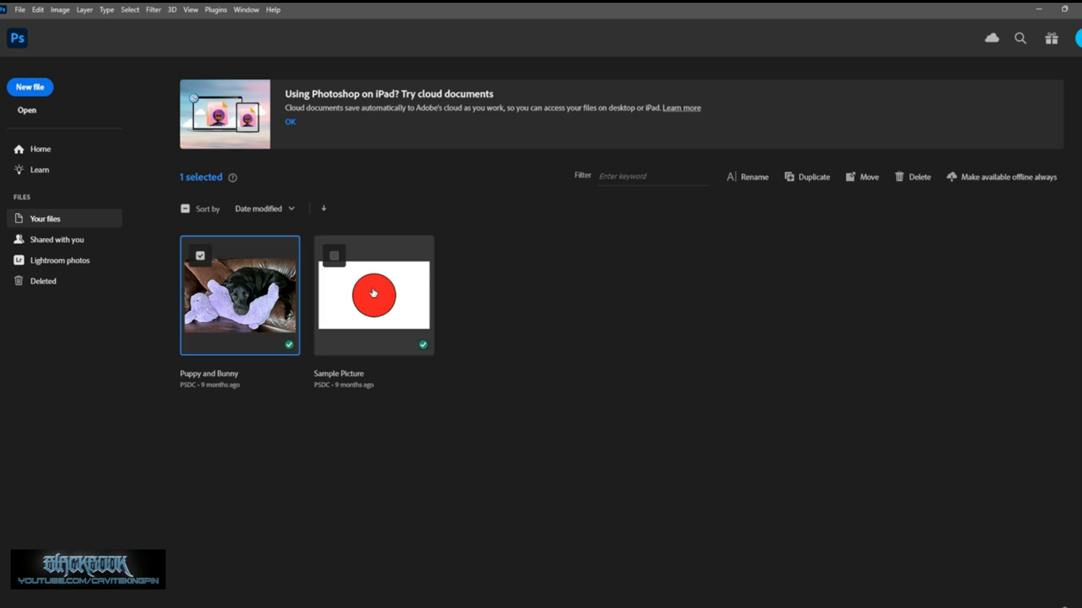
{"action": "left_click", "coordinate": [334, 255]}
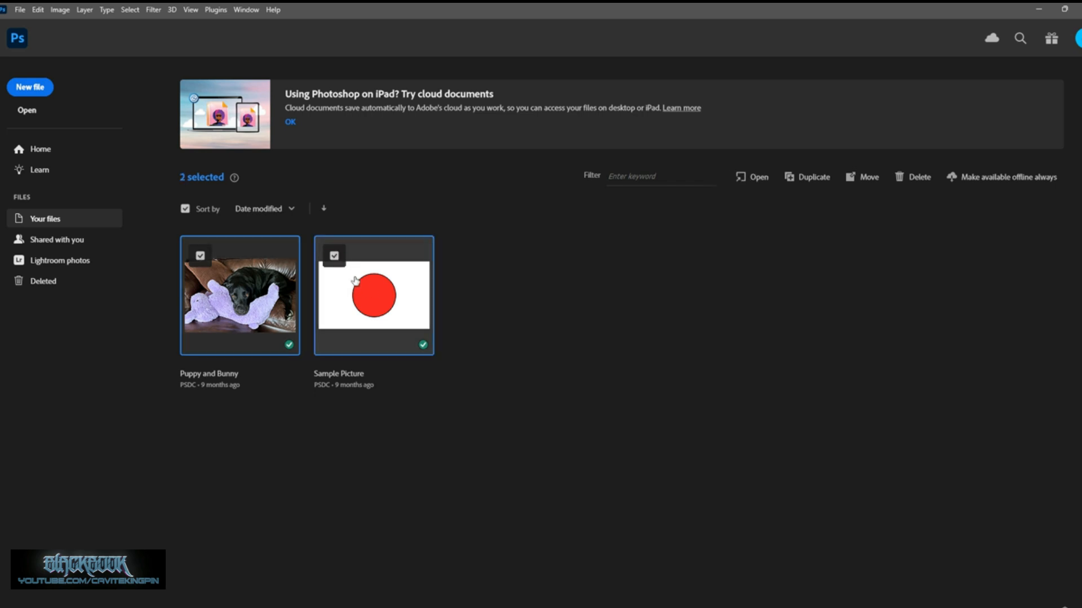
{"action": "left_click", "coordinate": [758, 180]}
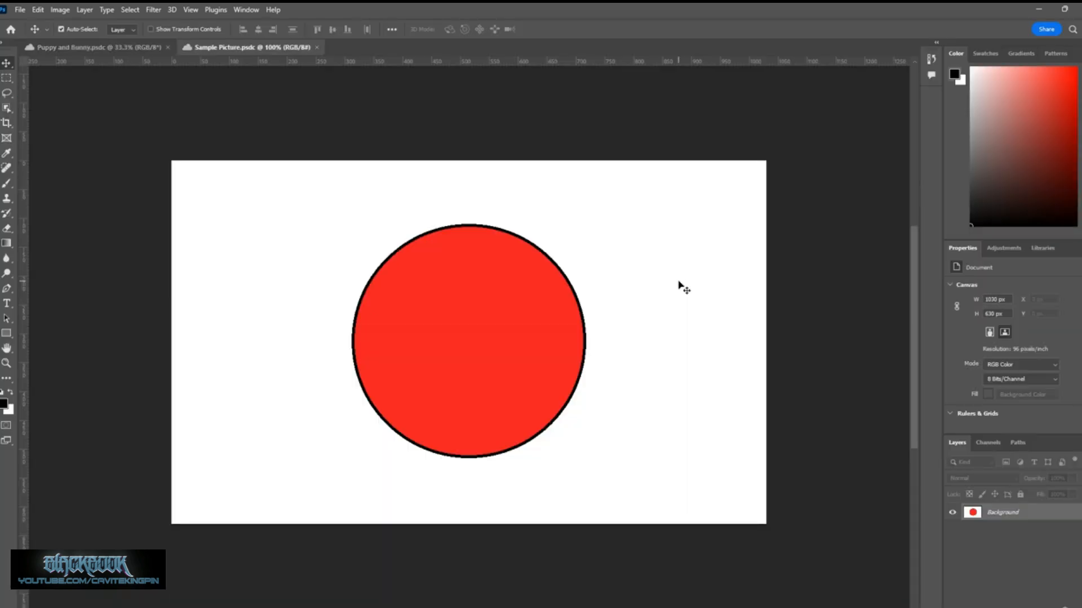
{"action": "left_click", "coordinate": [317, 48]}
{"action": "left_click", "coordinate": [167, 47]}
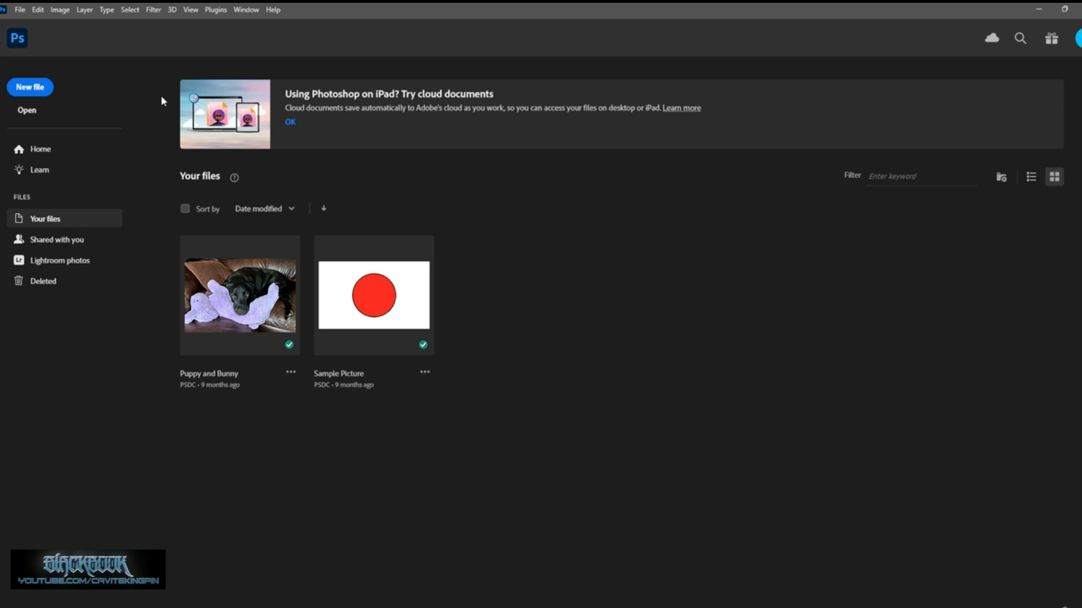
Browse the Pictures folder in Adobe Bridge, open Spring Favorites Layouts.psd from there in Photoshop, and close the document.
{"action": "left_click", "coordinate": [21, 12]}
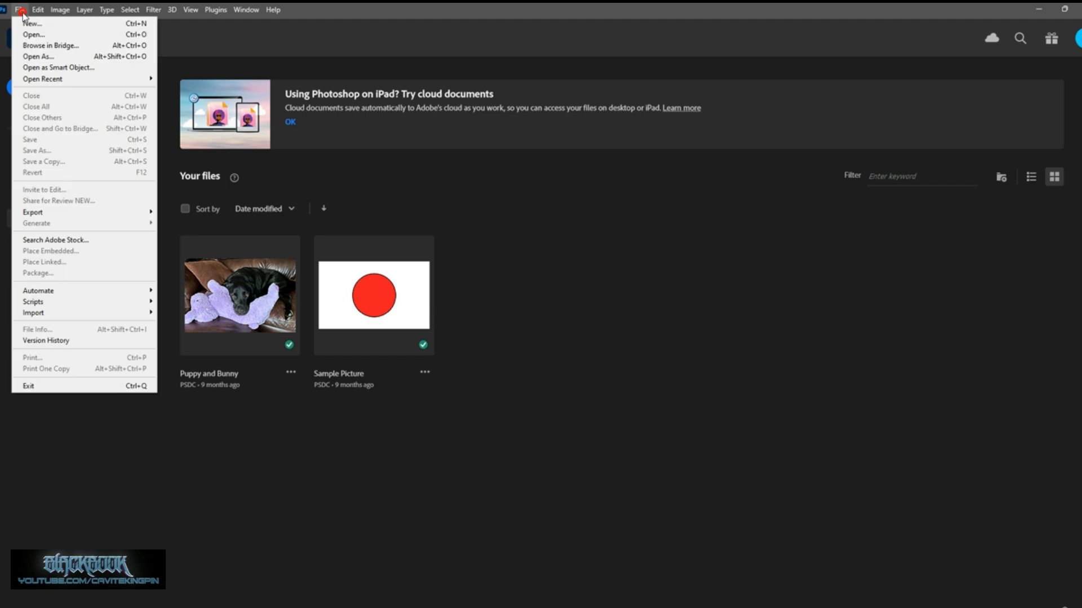
{"action": "left_click", "coordinate": [41, 46]}
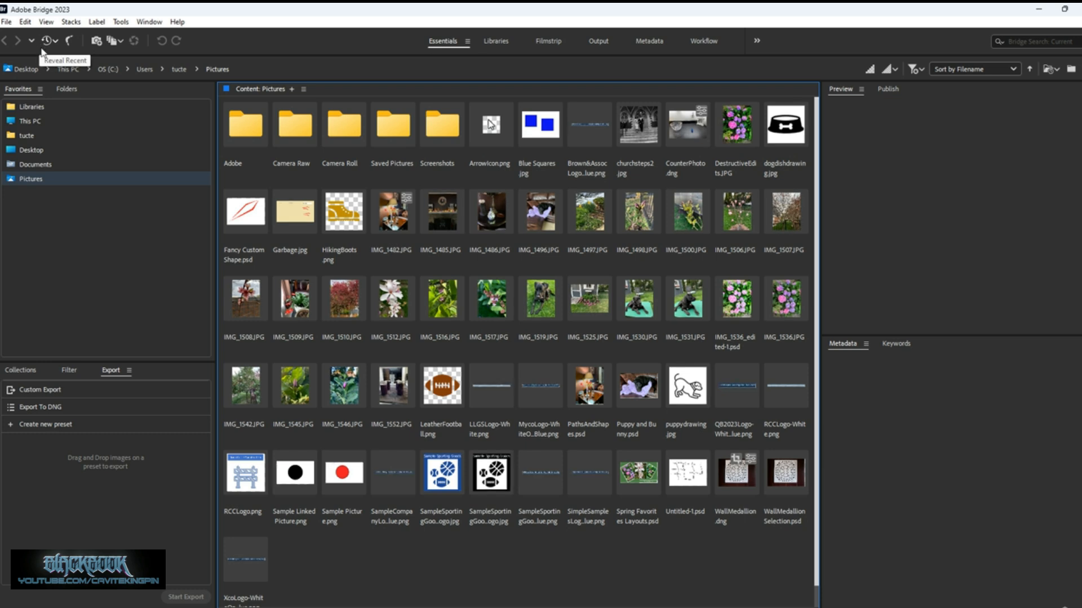
{"action": "left_click", "coordinate": [43, 179]}
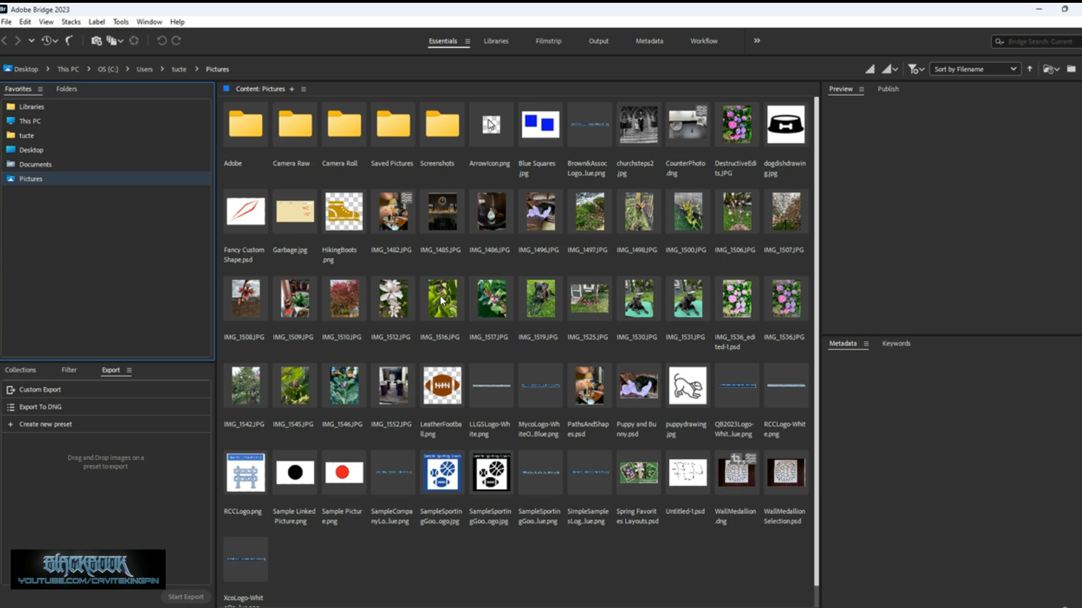
{"action": "left_click", "coordinate": [644, 488]}
{"action": "double_click", "coordinate": [641, 482]}
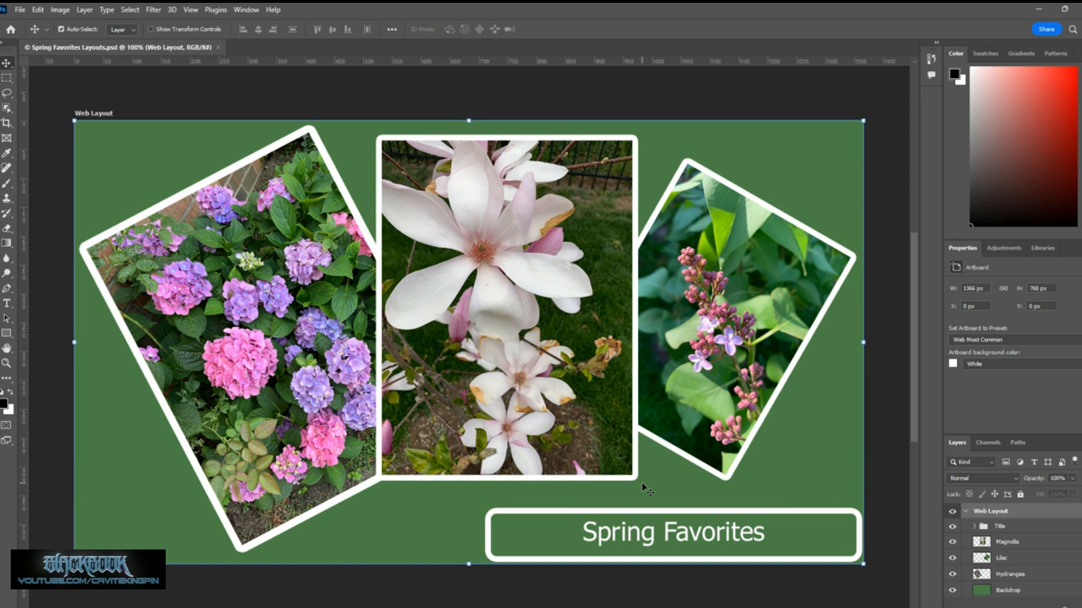
{"action": "left_click", "coordinate": [218, 48]}
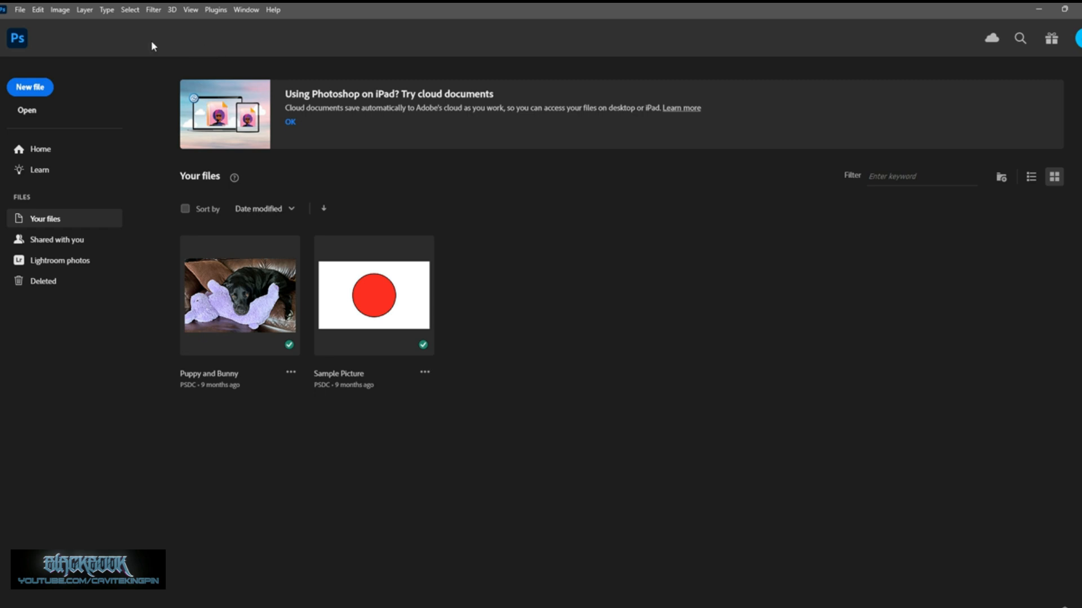
Display the list of recently opened files.
{"action": "left_click", "coordinate": [22, 13]}
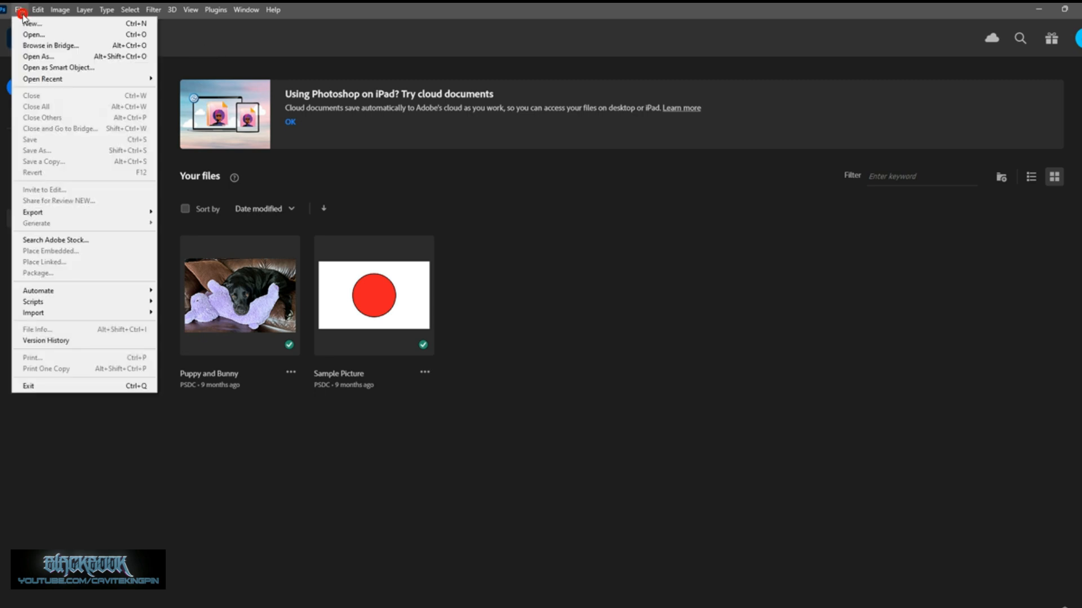
{"action": "mouse_move", "coordinate": [61, 85]}
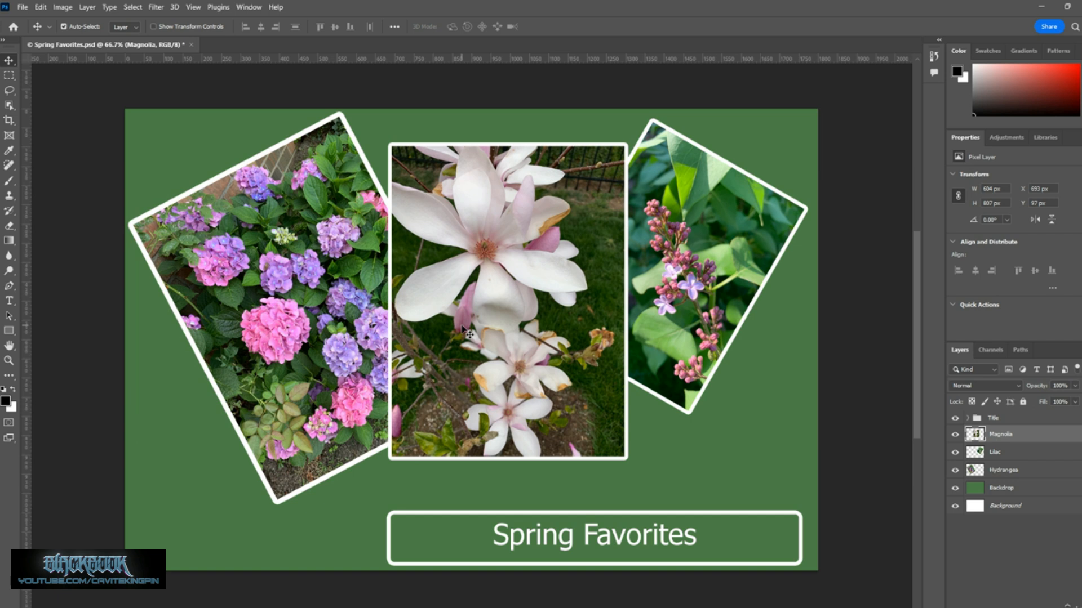
Display the Brushes panel in the Spring Favorites.psd workspace and hide it again.
{"action": "left_click", "coordinate": [249, 8]}
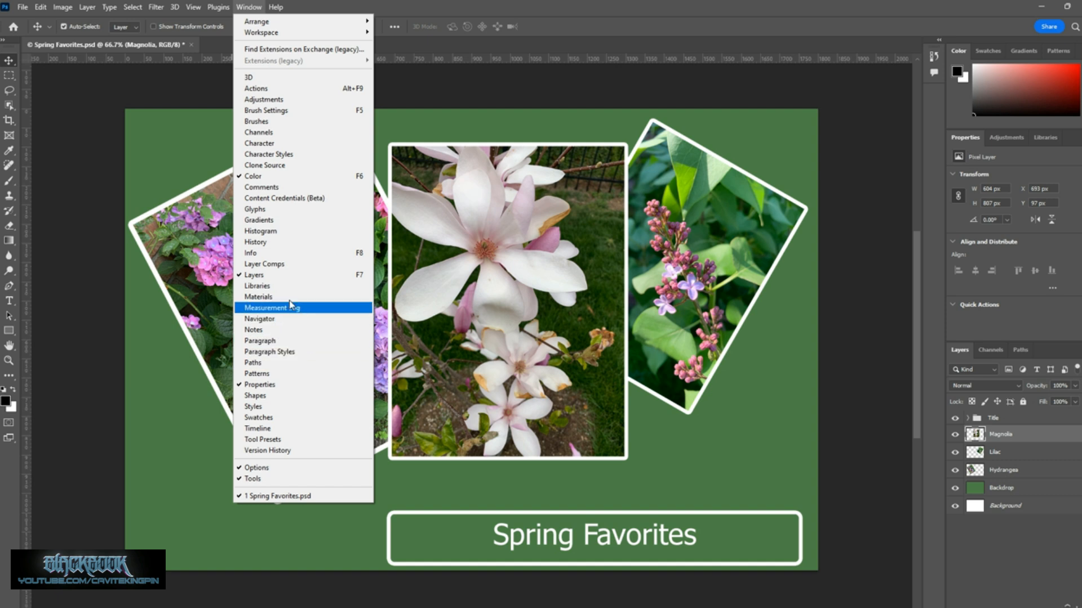
{"action": "left_click", "coordinate": [294, 127]}
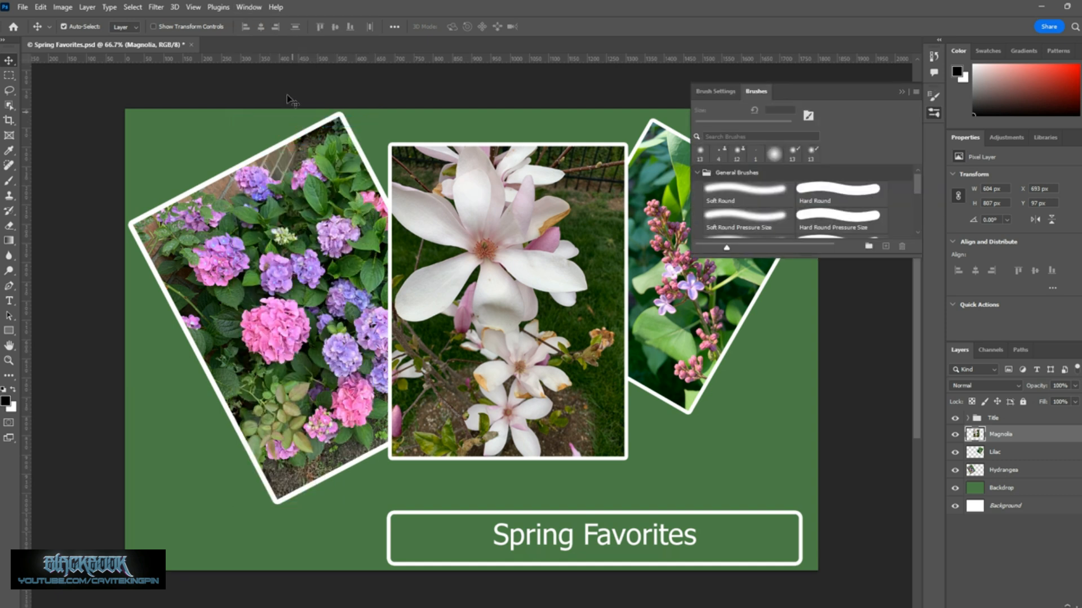
{"action": "left_click", "coordinate": [246, 9]}
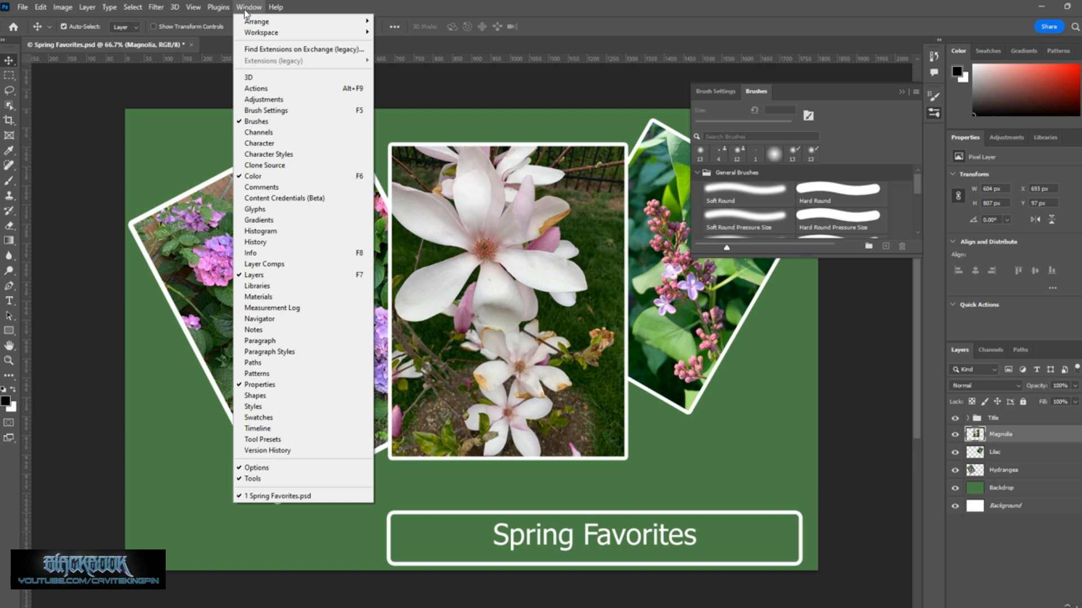
{"action": "left_click", "coordinate": [268, 122]}
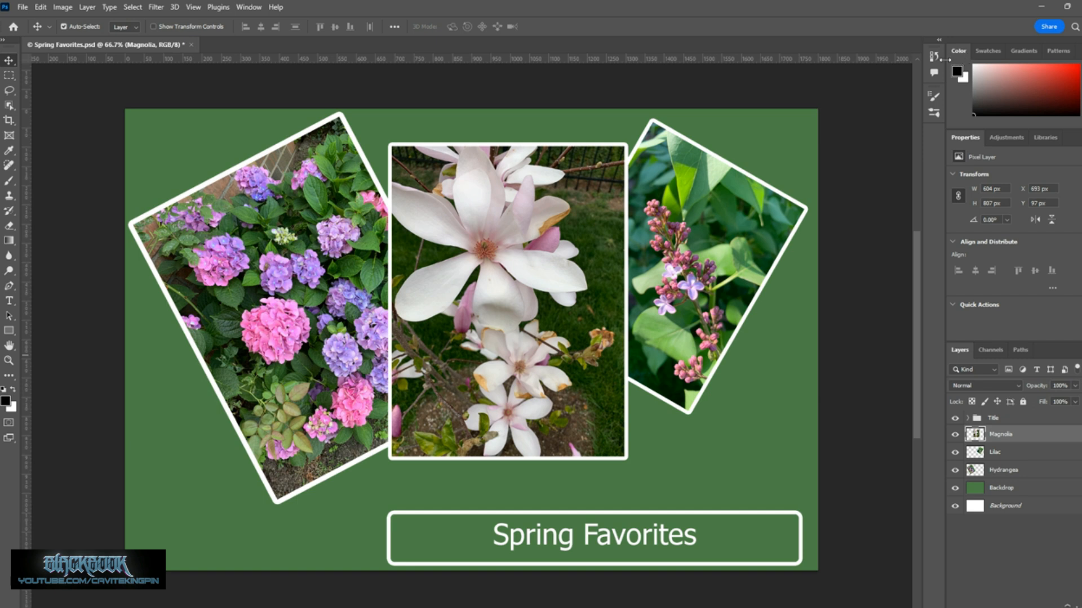
Dock the Brush Settings panel beside the toolbar and float the Color panel group over the hydrangea photo.
{"action": "left_click", "coordinate": [933, 99]}
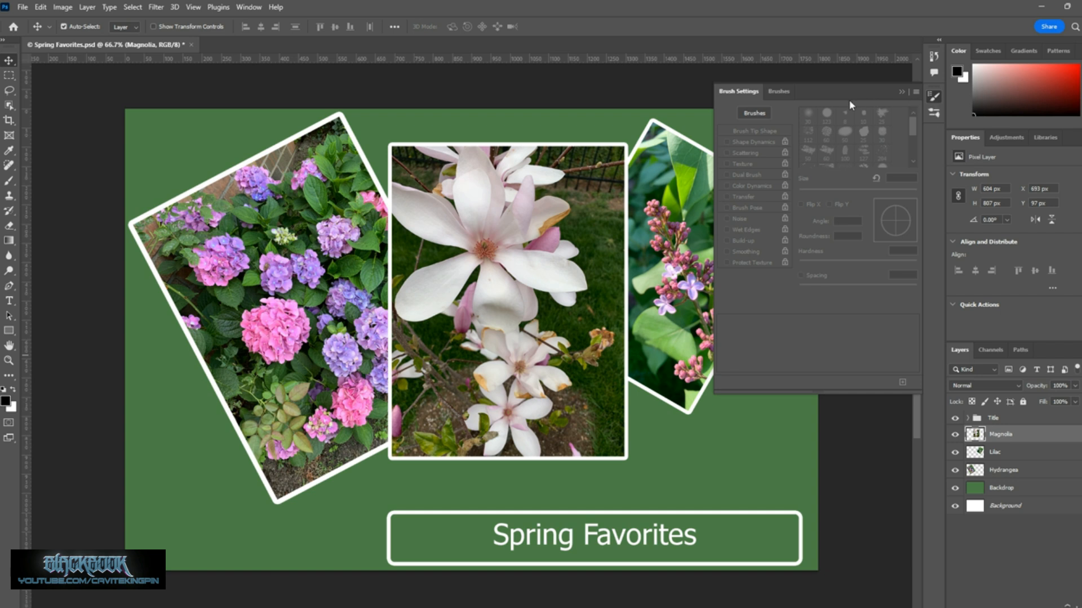
{"action": "mouse_move", "coordinate": [751, 94]}
{"action": "left_mouse_down"}
{"action": "mouse_move", "coordinate": [434, 127]}
{"action": "mouse_move", "coordinate": [24, 191]}
{"action": "left_mouse_up"}
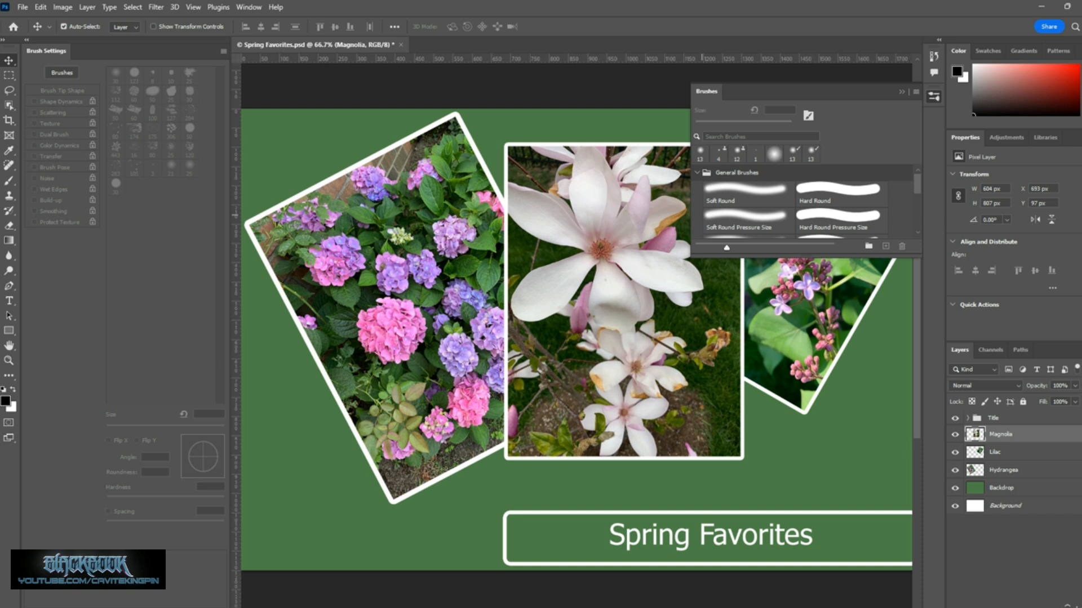
{"action": "left_click_drag", "start_coordinate": [1067, 51], "coordinate": [484, 207]}
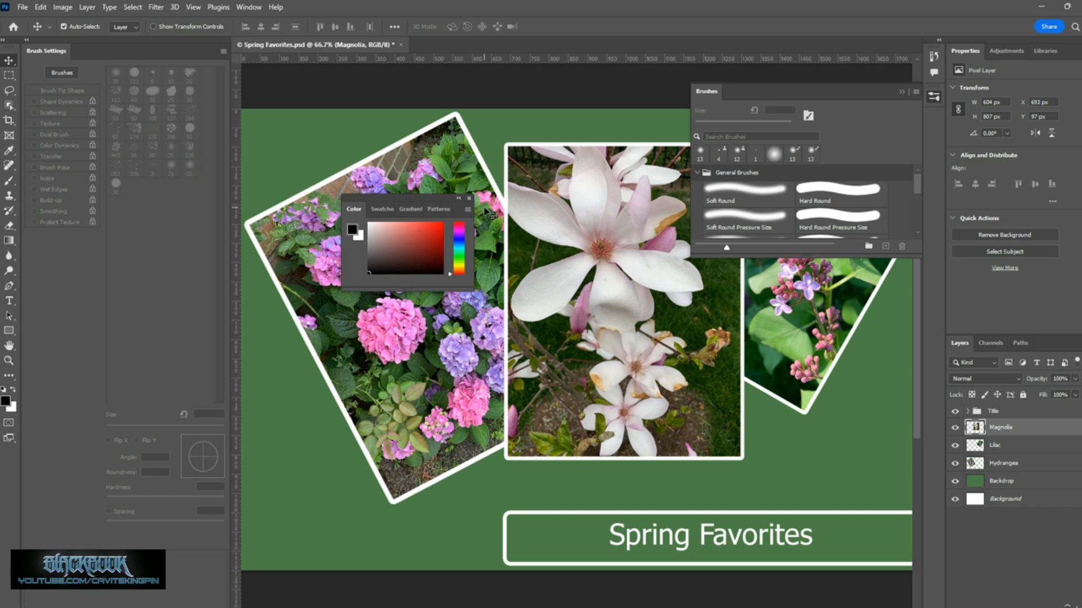
Collapse and restore the Brush Settings panel and the Properties and Layers dock, displaying Properties from its collapsed icon.
{"action": "left_click", "coordinate": [54, 52]}
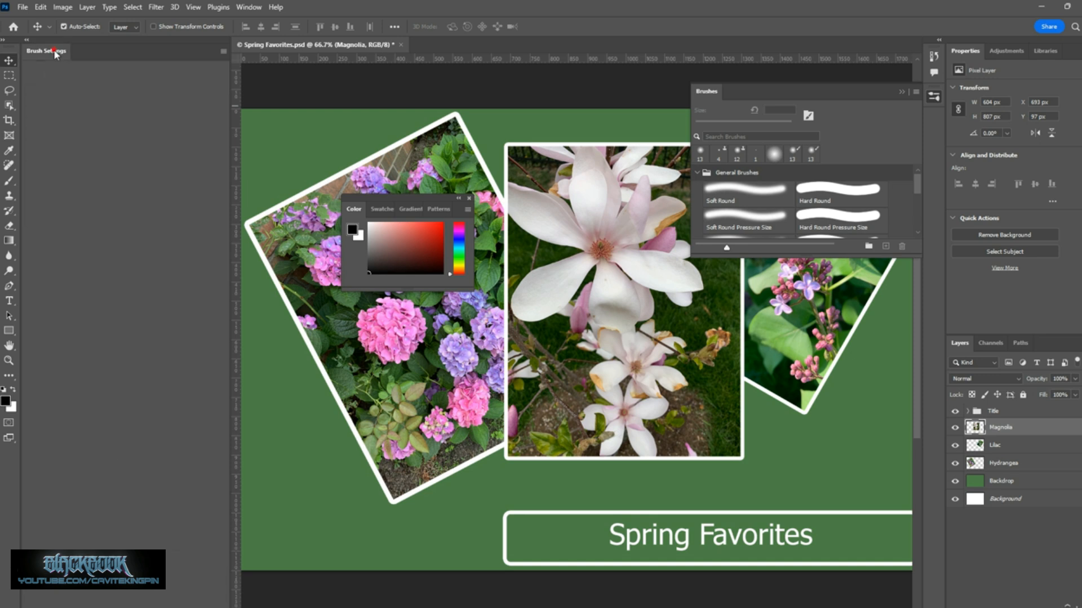
{"action": "left_click", "coordinate": [55, 51]}
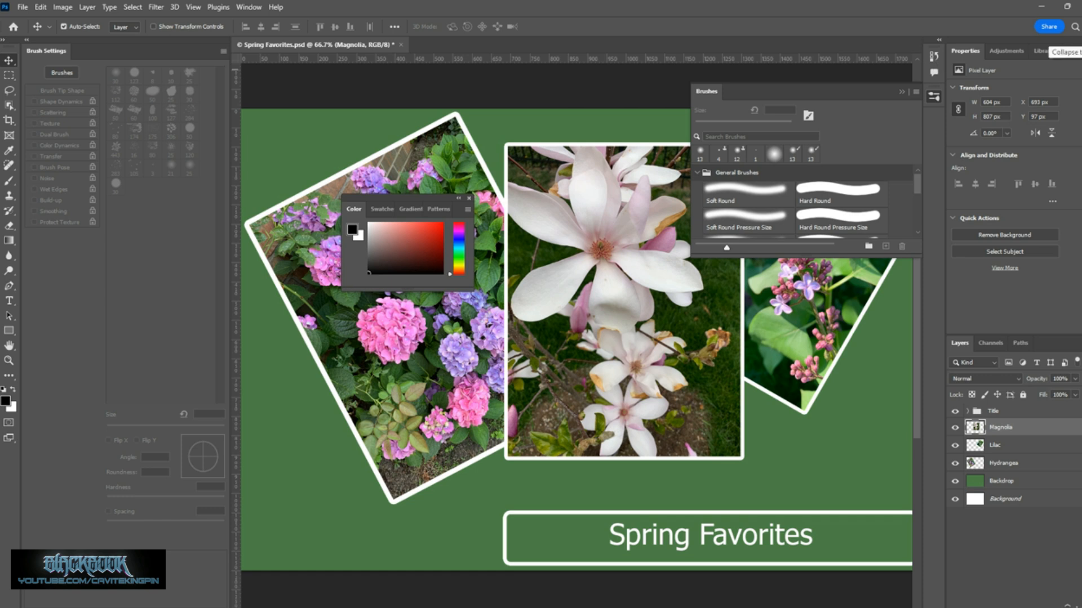
{"action": "left_click", "coordinate": [1075, 39]}
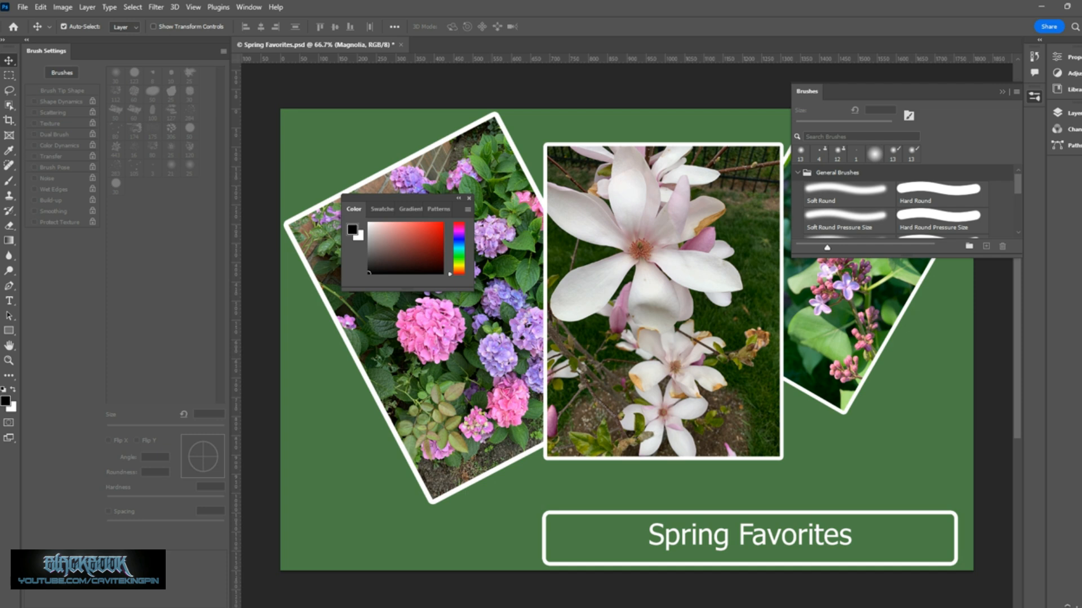
{"action": "left_click", "coordinate": [1079, 40]}
{"action": "left_click", "coordinate": [1078, 40]}
{"action": "left_click", "coordinate": [1067, 57]}
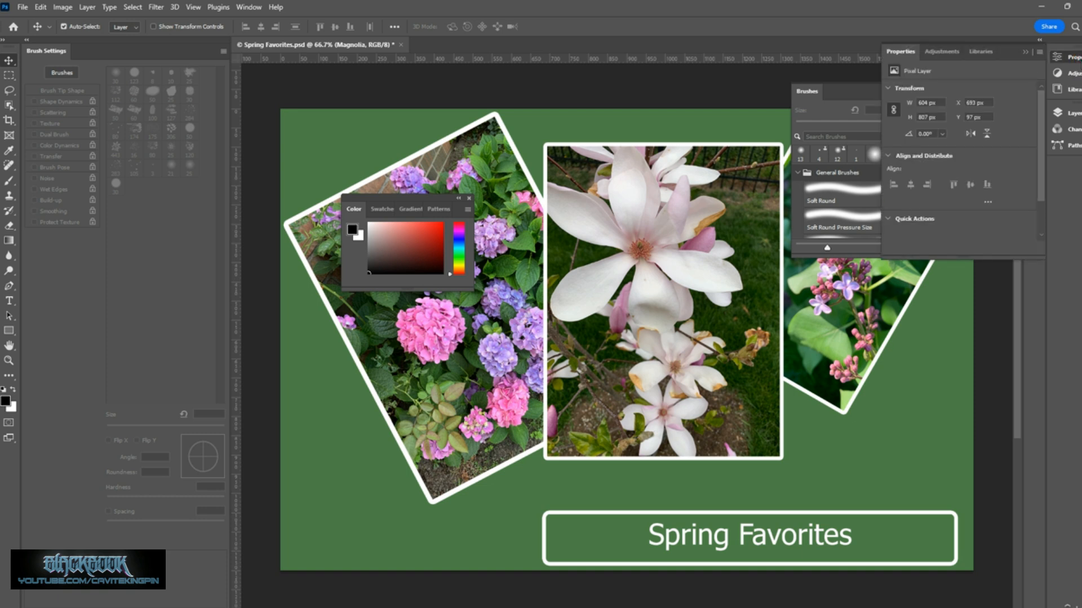
{"action": "left_click", "coordinate": [1077, 58]}
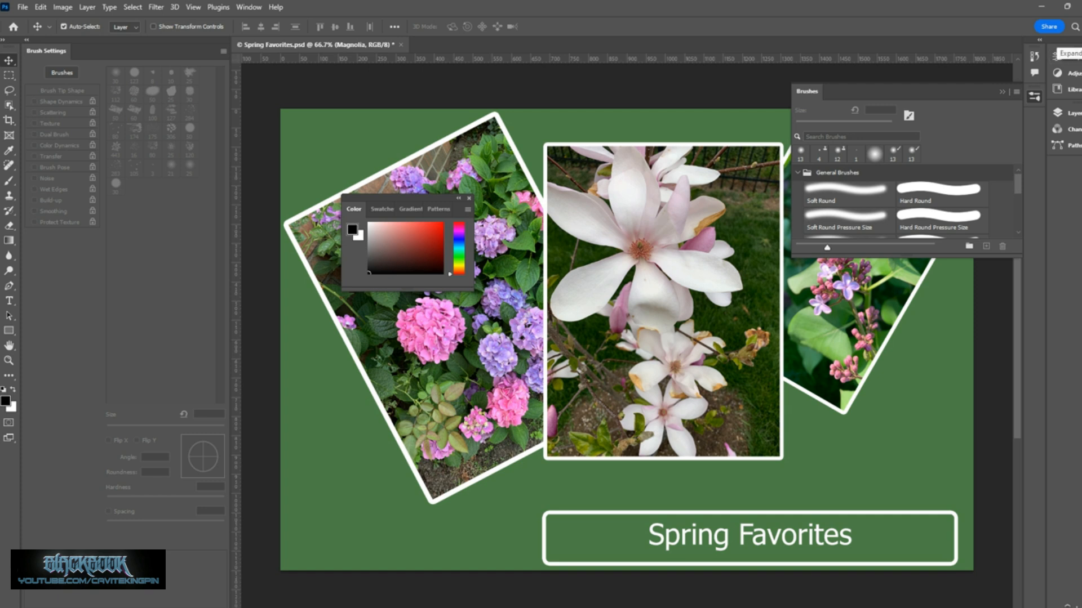
{"action": "left_click", "coordinate": [1053, 54]}
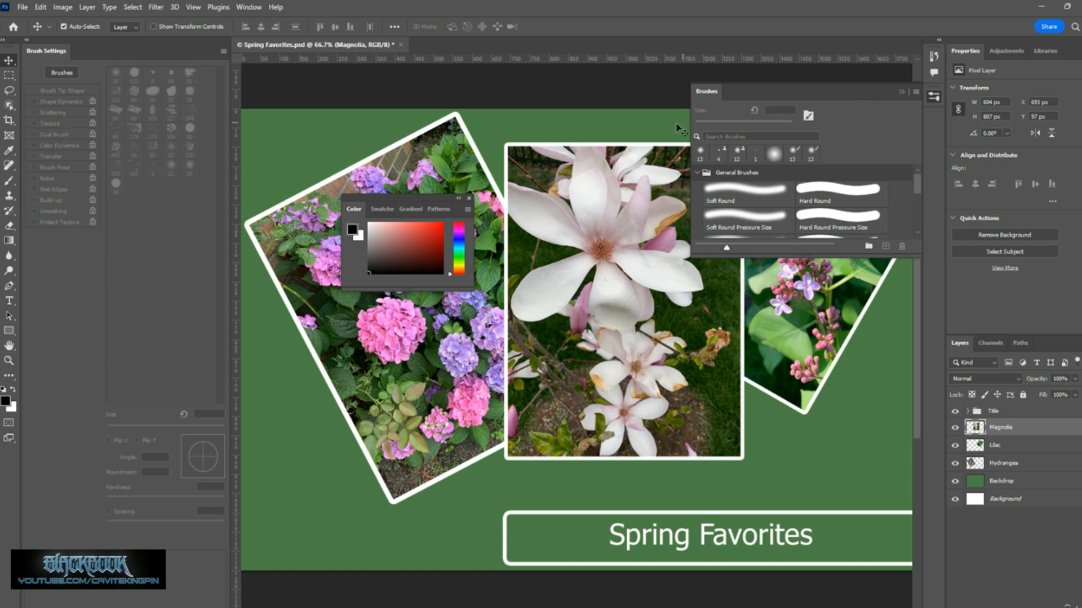
Show Swatches in the floating Color panel group and close the whole group.
{"action": "left_click", "coordinate": [458, 199]}
{"action": "left_click", "coordinate": [381, 200]}
{"action": "left_click", "coordinate": [388, 214]}
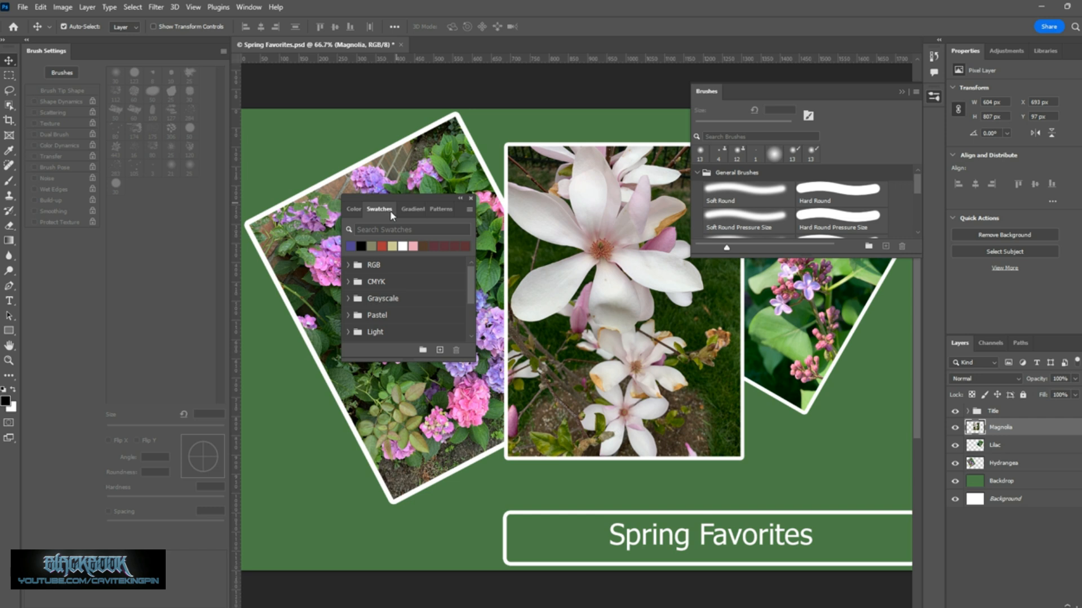
{"action": "left_click", "coordinate": [471, 200]}
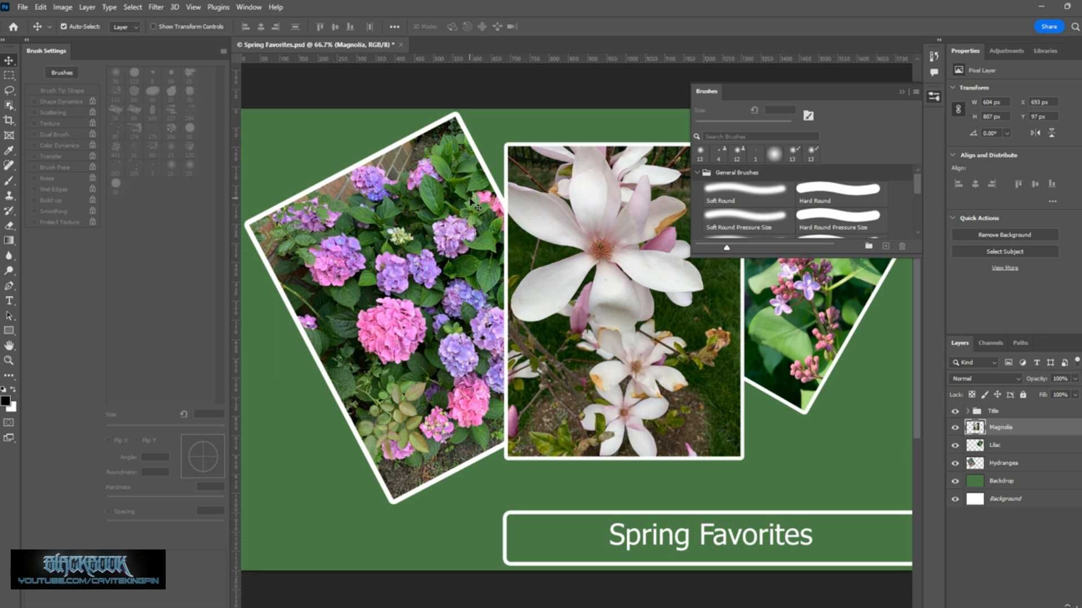
Close the tab group of the History and Comments icons and collapse the Brushes panel to its icon.
{"action": "right_click", "coordinate": [936, 60]}
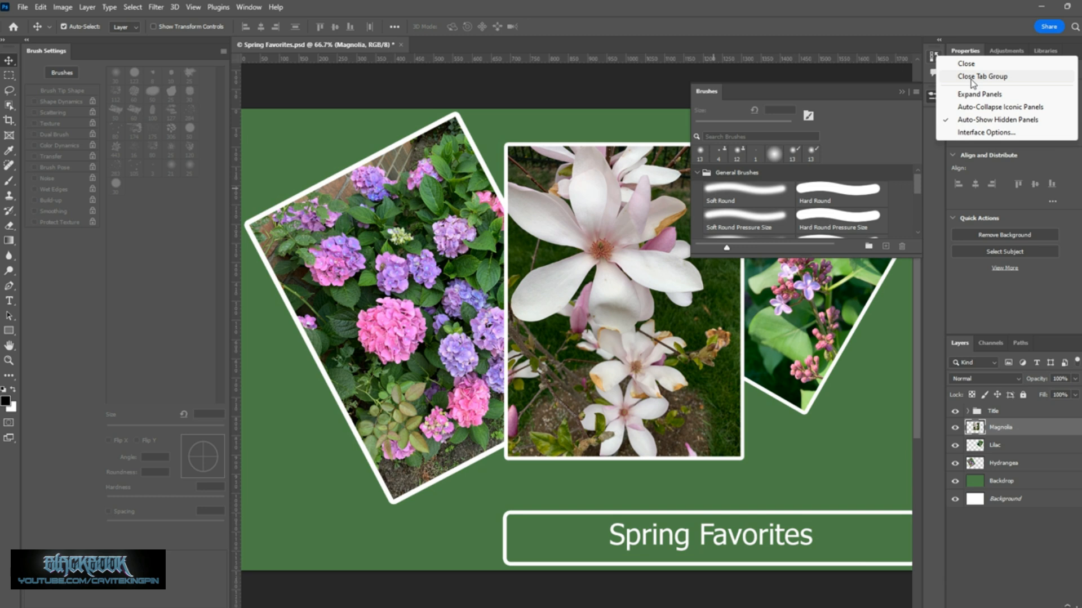
{"action": "left_click", "coordinate": [970, 77]}
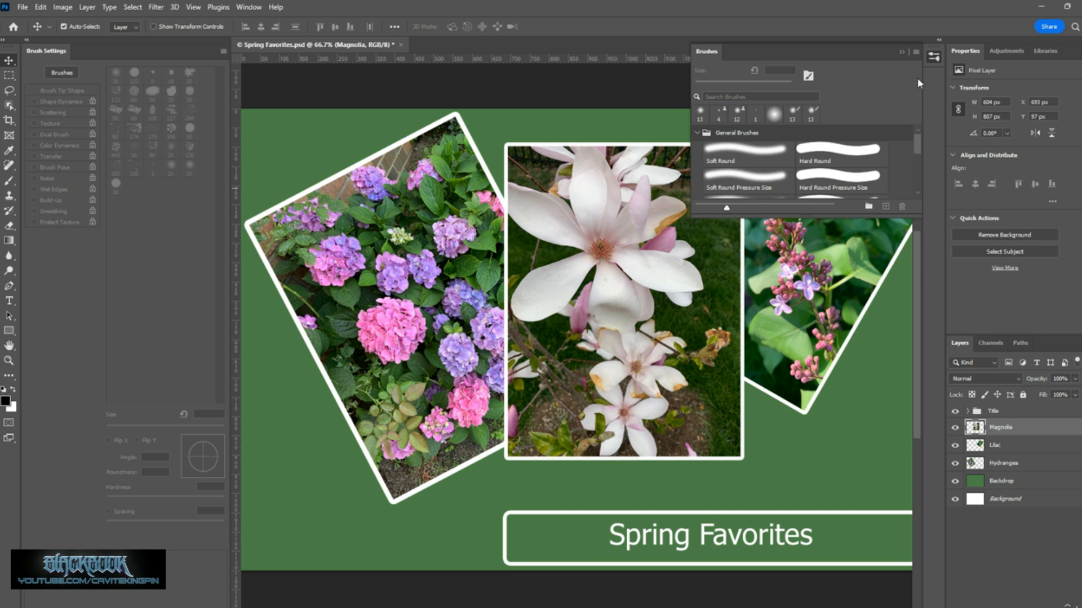
{"action": "left_click", "coordinate": [711, 51]}
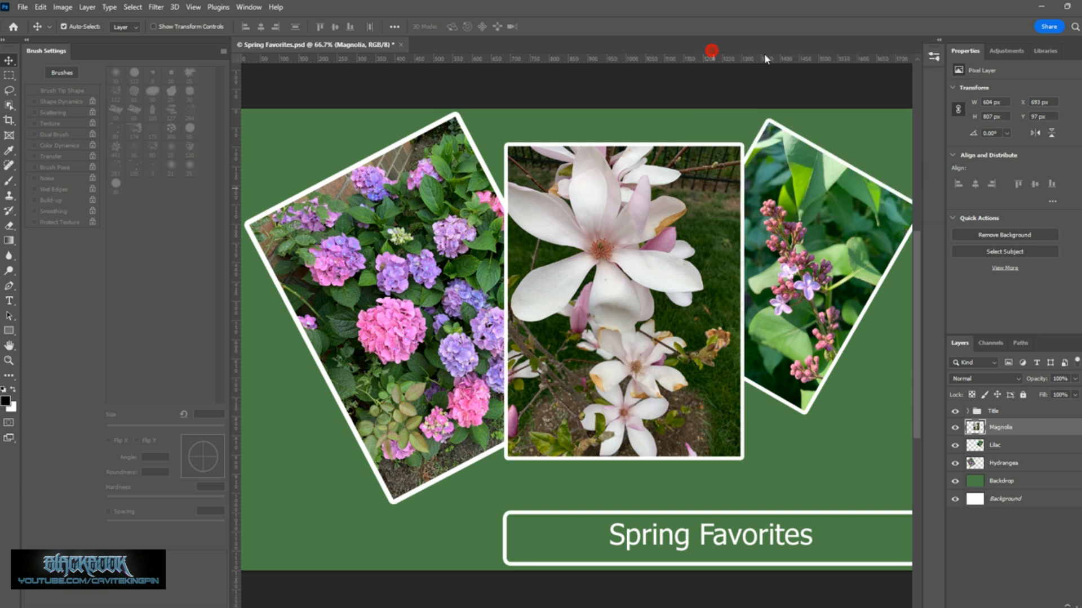
Display the Brushes panel's options menu, dismiss it, and collapse the panel again.
{"action": "left_click", "coordinate": [932, 59]}
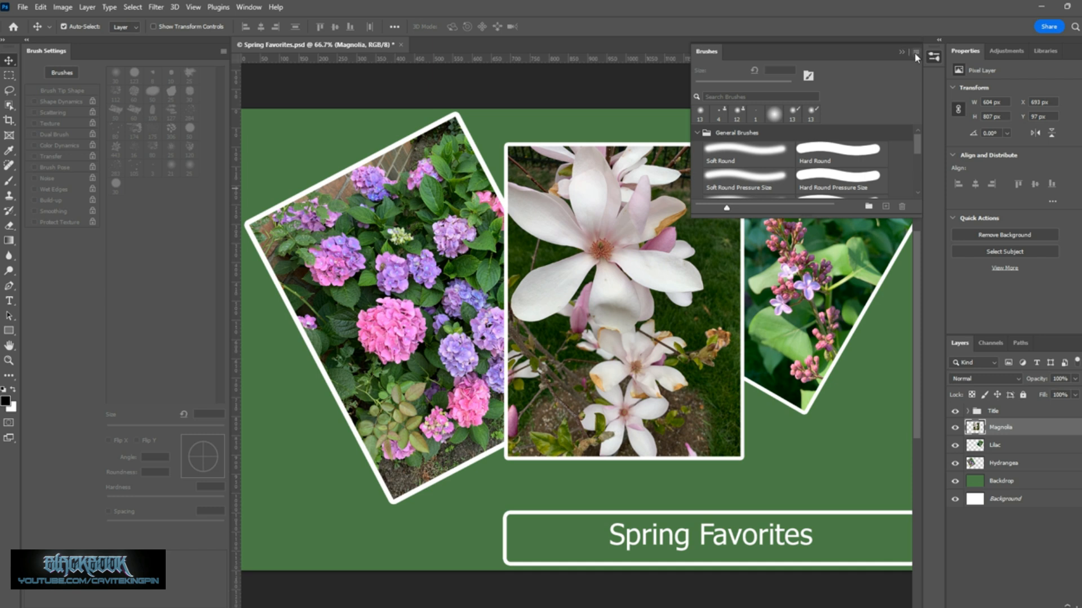
{"action": "left_click", "coordinate": [914, 52]}
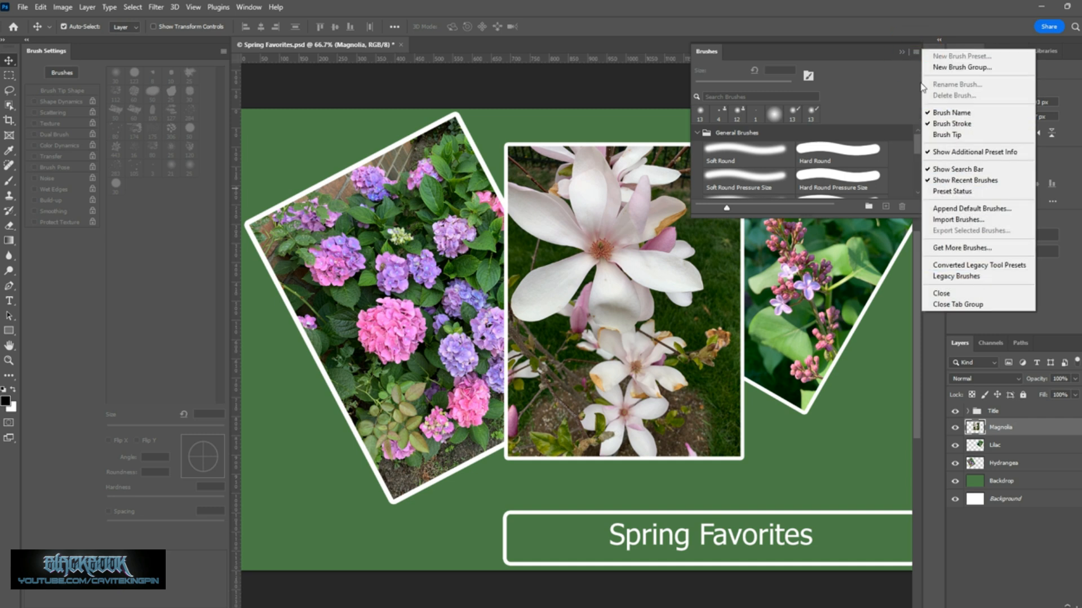
{"action": "left_click", "coordinate": [914, 53]}
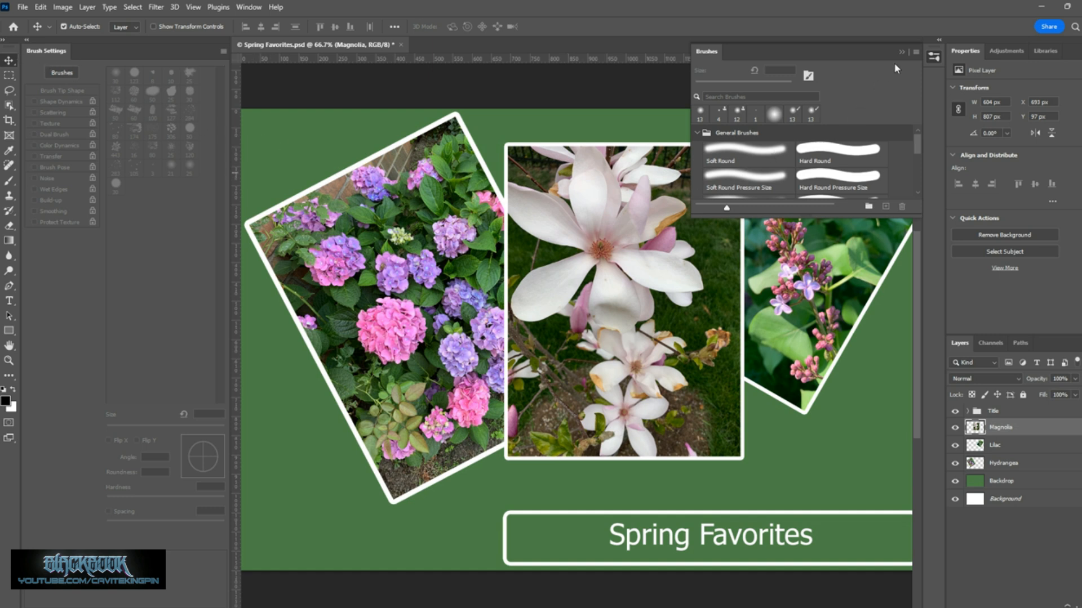
{"action": "left_click", "coordinate": [933, 57]}
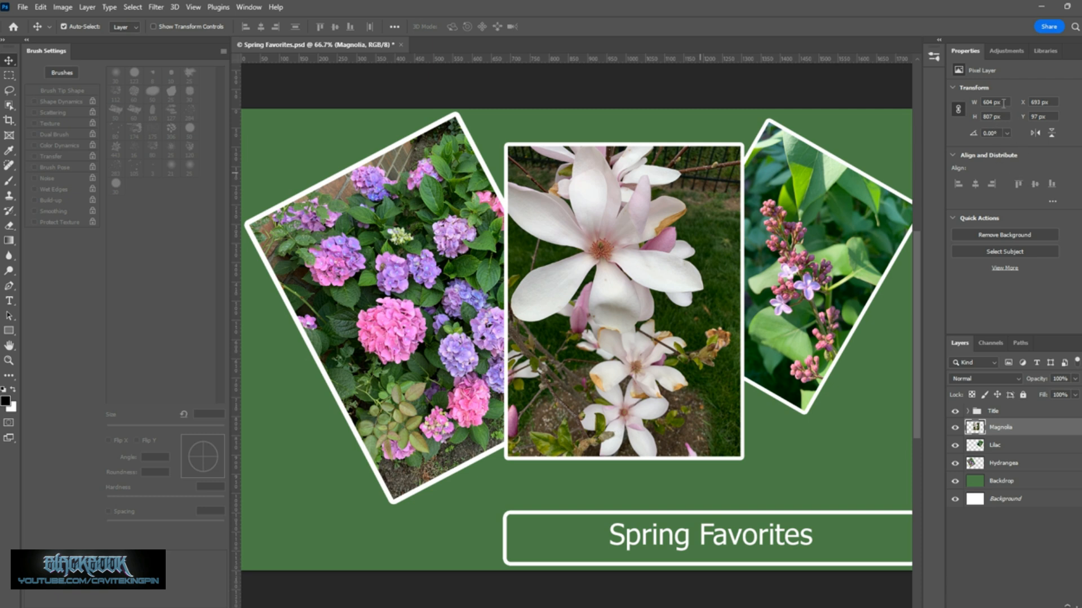
Increase the Magnolia layer's width by 46 px, and set it to 600 px with the aspect ratio maintained.
{"action": "left_click", "coordinate": [1003, 102]}
{"action": "type", "text": "+46"}
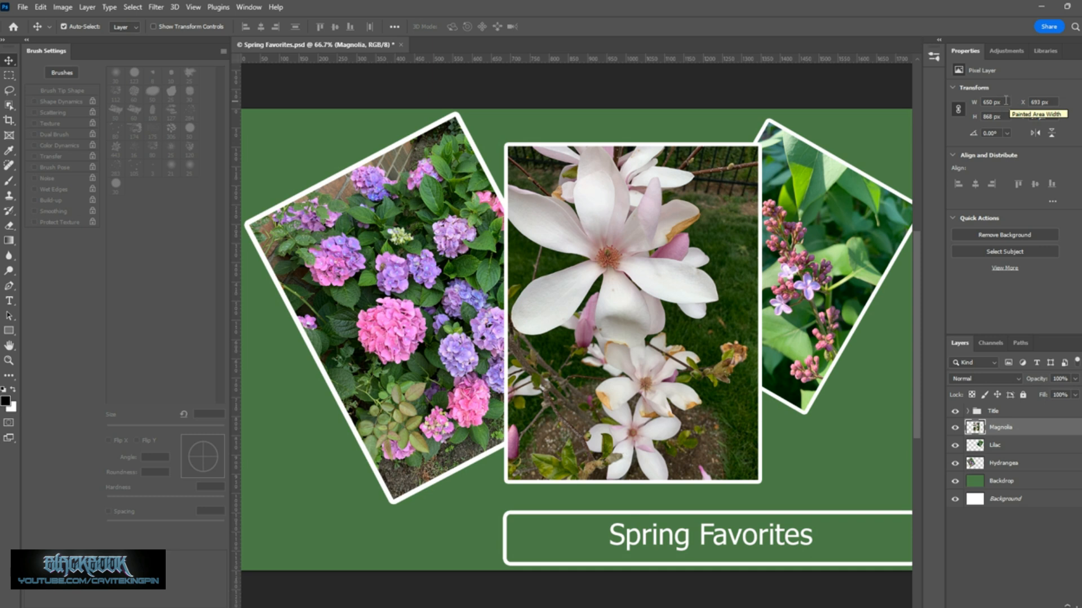
{"action": "left_click", "coordinate": [1004, 101]}
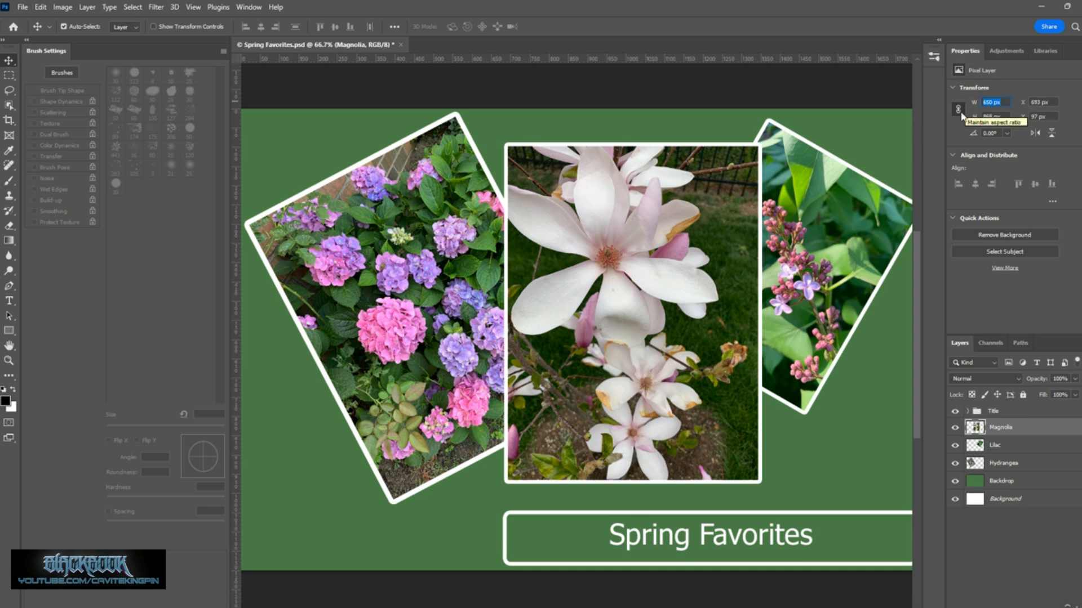
{"action": "type", "text": "600"}
{"action": "key", "text": "Return"}
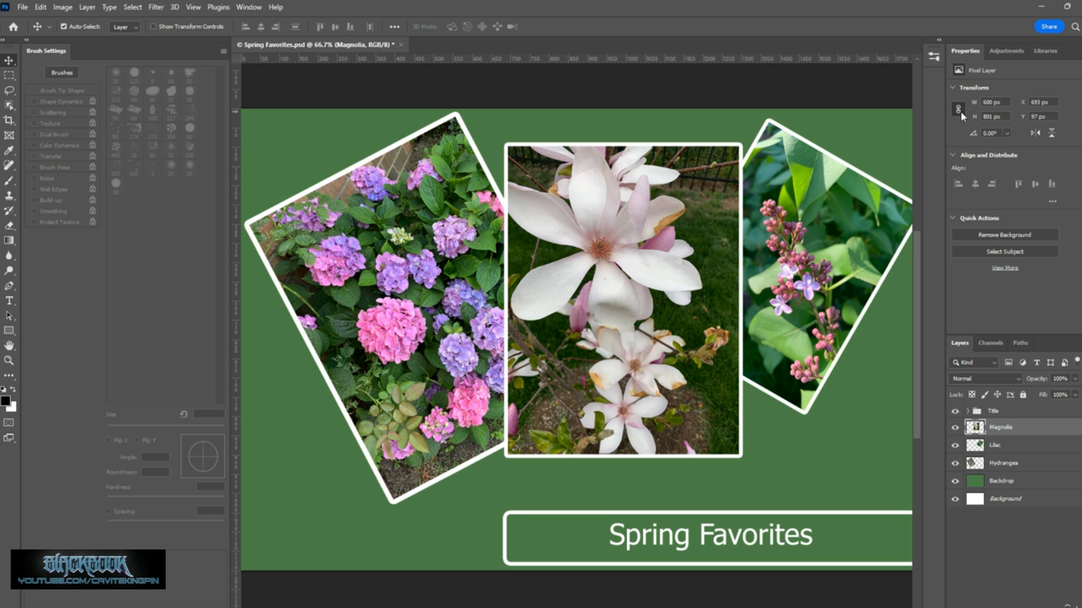
Lock the workspace and try to change the docked Brush Settings panel.
{"action": "left_click", "coordinate": [248, 7]}
{"action": "mouse_move", "coordinate": [253, 34]}
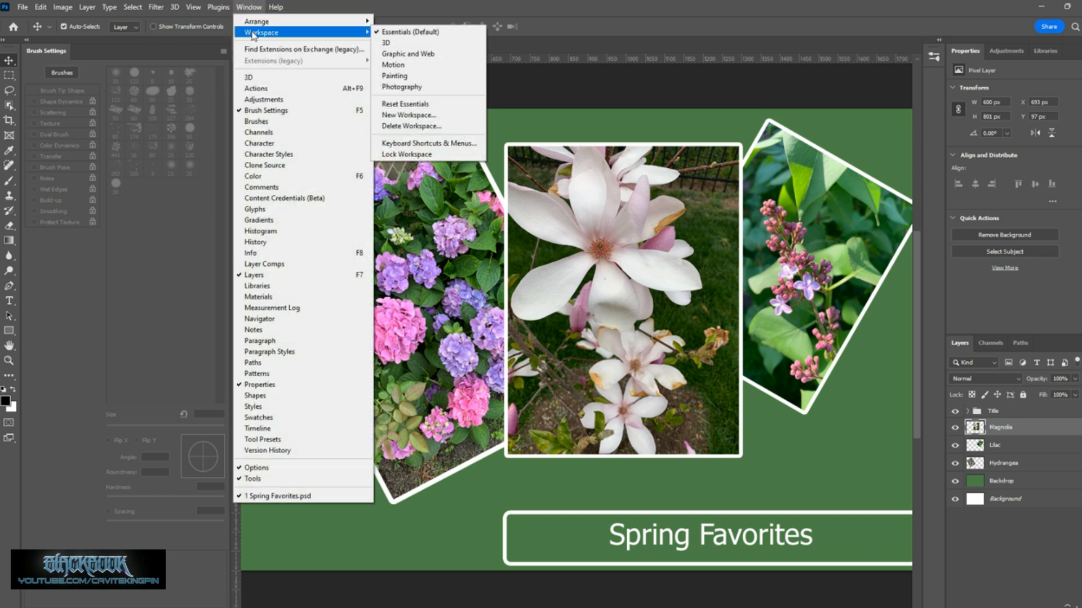
{"action": "left_click", "coordinate": [434, 155]}
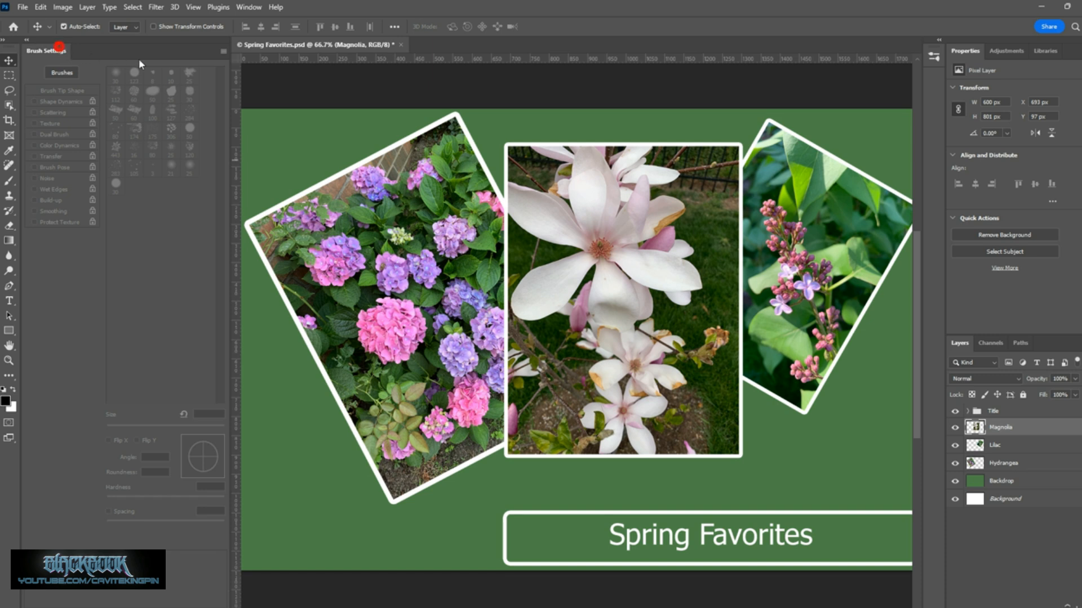
{"action": "left_click", "coordinate": [59, 51]}
Unlock the workspace and move the Brush Settings panel to the collapsed icon dock.
{"action": "left_click", "coordinate": [250, 8]}
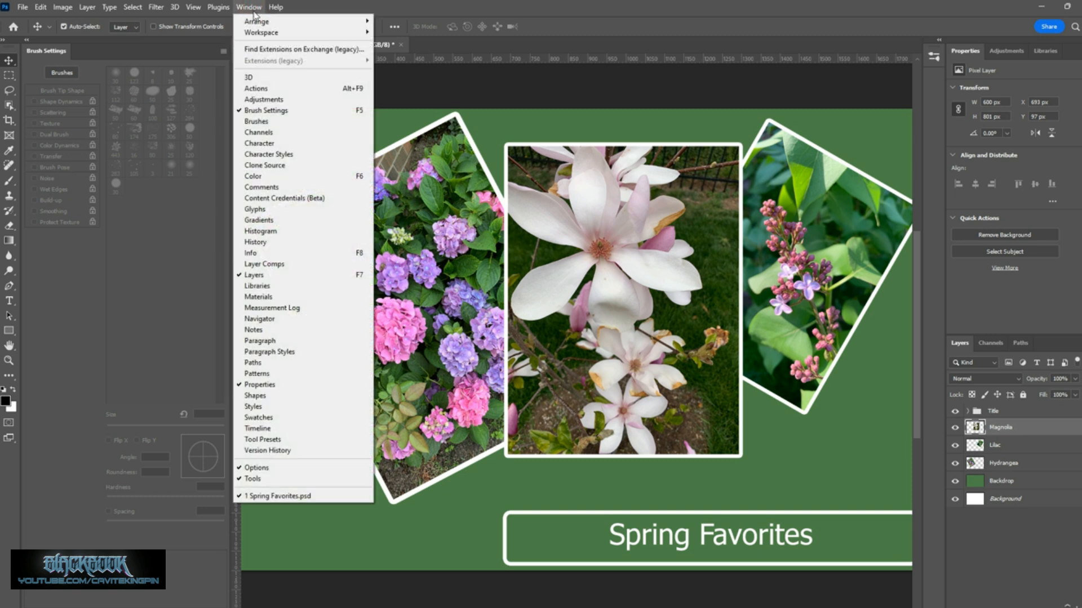
{"action": "mouse_move", "coordinate": [271, 35]}
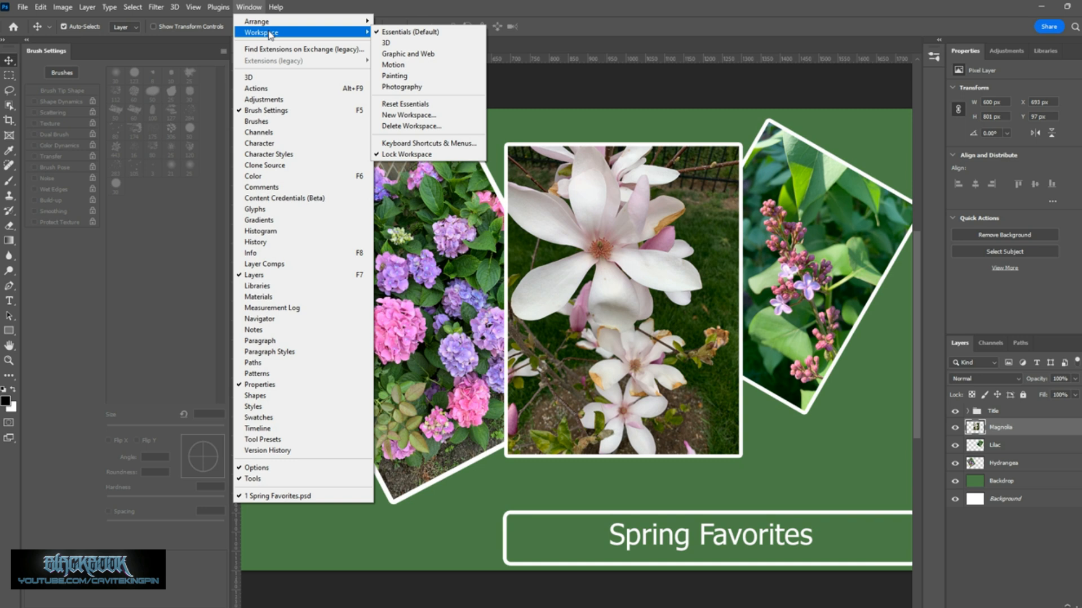
{"action": "left_click", "coordinate": [411, 154]}
{"action": "left_click", "coordinate": [252, 7]}
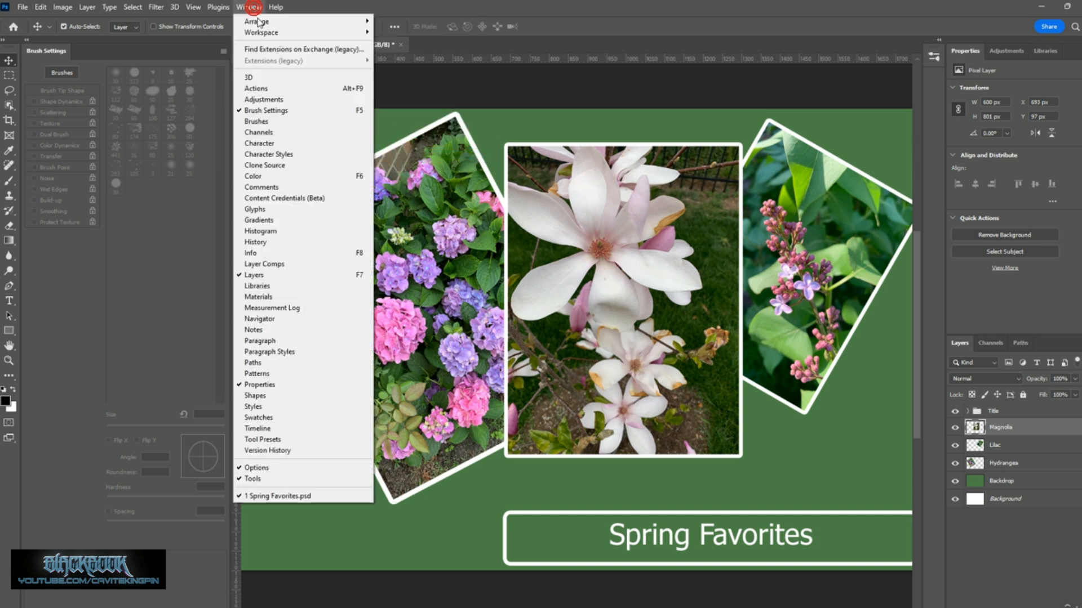
{"action": "left_click", "coordinate": [253, 7]}
{"action": "mouse_move", "coordinate": [50, 55]}
{"action": "left_mouse_down"}
{"action": "mouse_move", "coordinate": [267, 77]}
{"action": "mouse_move", "coordinate": [843, 77]}
{"action": "mouse_move", "coordinate": [937, 51]}
{"action": "left_mouse_up"}
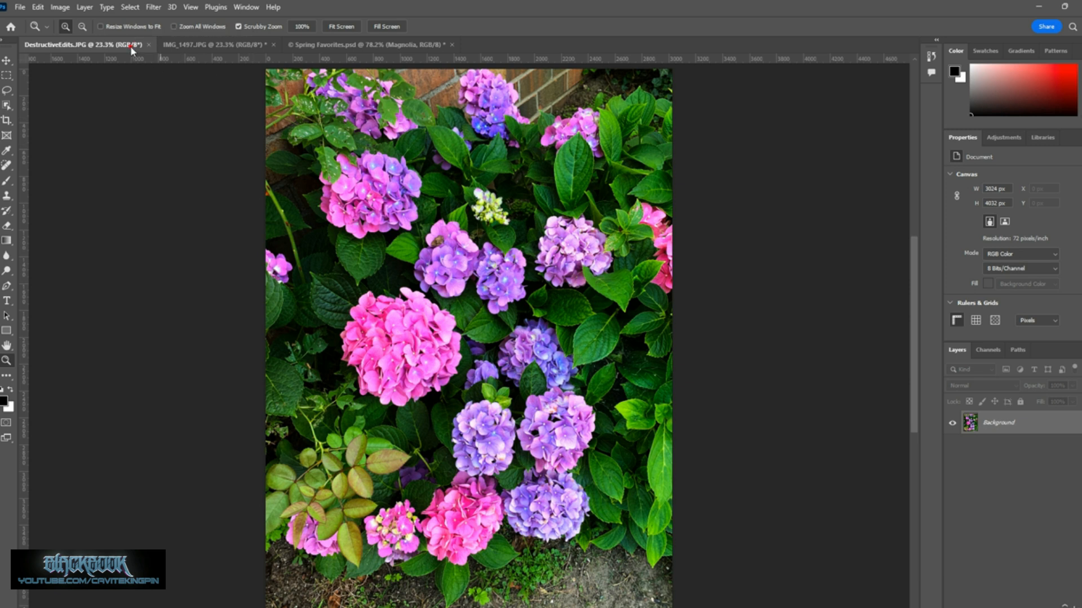
View IMG_1497.JPG and Spring Favorites.psd, and reorder the document tabs so Spring Favorites.psd comes before IMG_1497.JPG.
{"action": "left_click", "coordinate": [241, 43]}
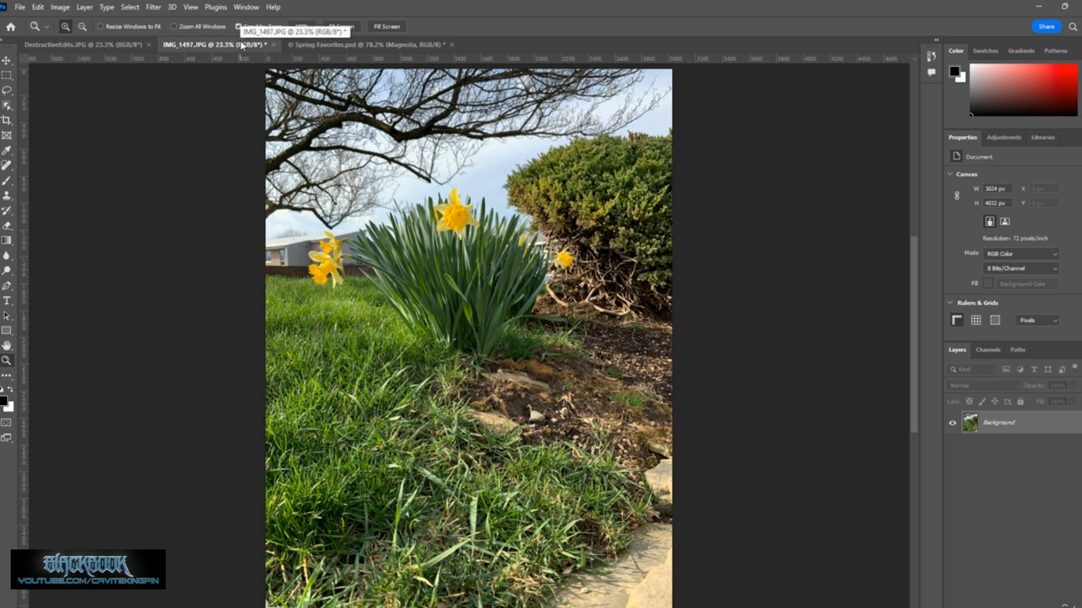
{"action": "left_click", "coordinate": [316, 44]}
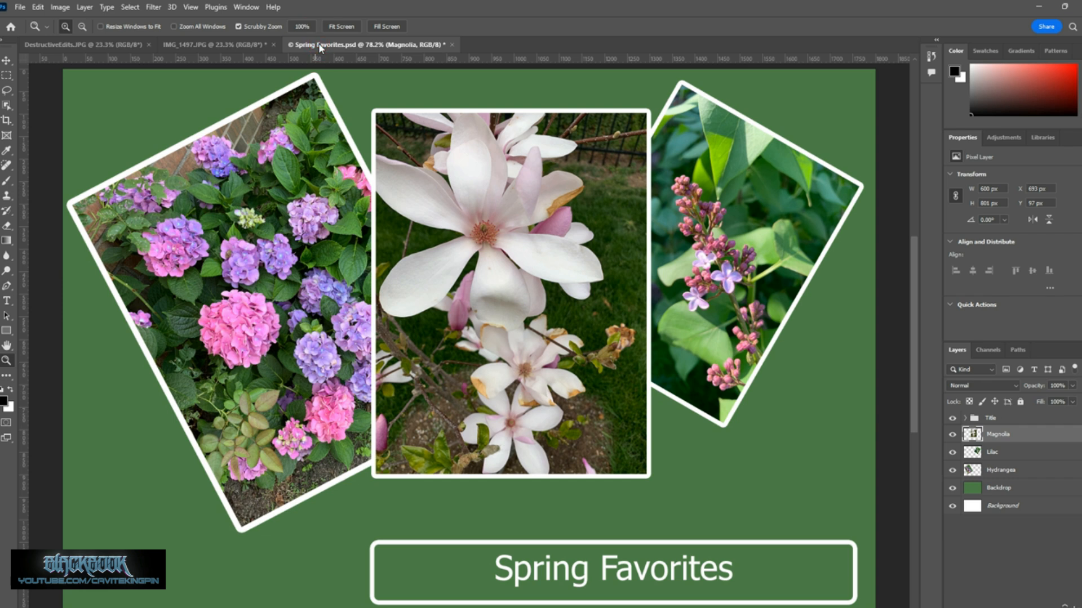
{"action": "left_click_drag", "start_coordinate": [319, 47], "coordinate": [190, 49]}
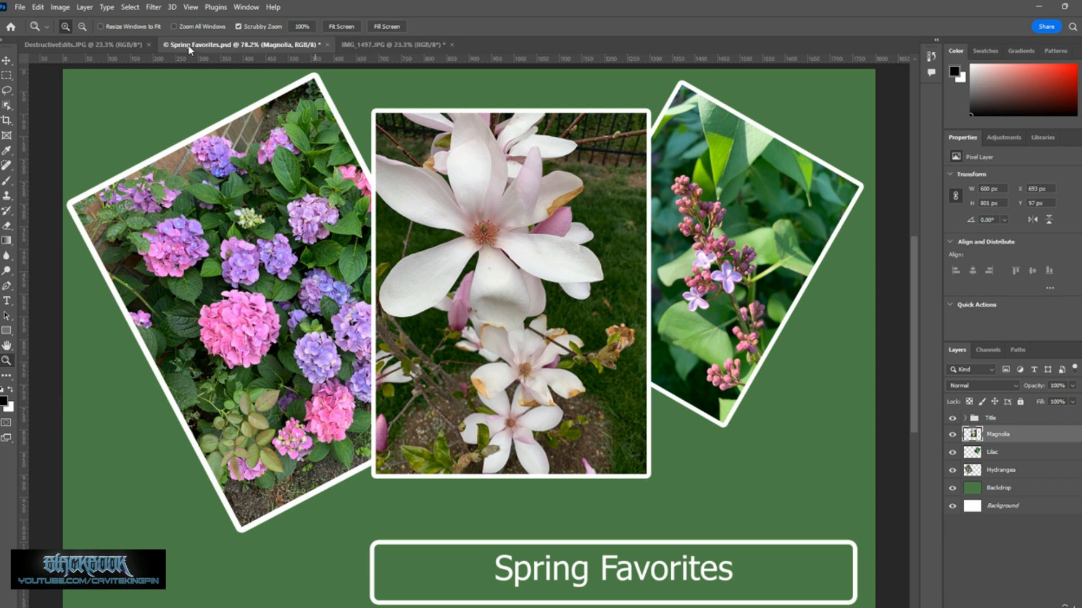
Switch through the open documents to DestructiveEdits.JPG and float it in its own window.
{"action": "left_click", "coordinate": [358, 45]}
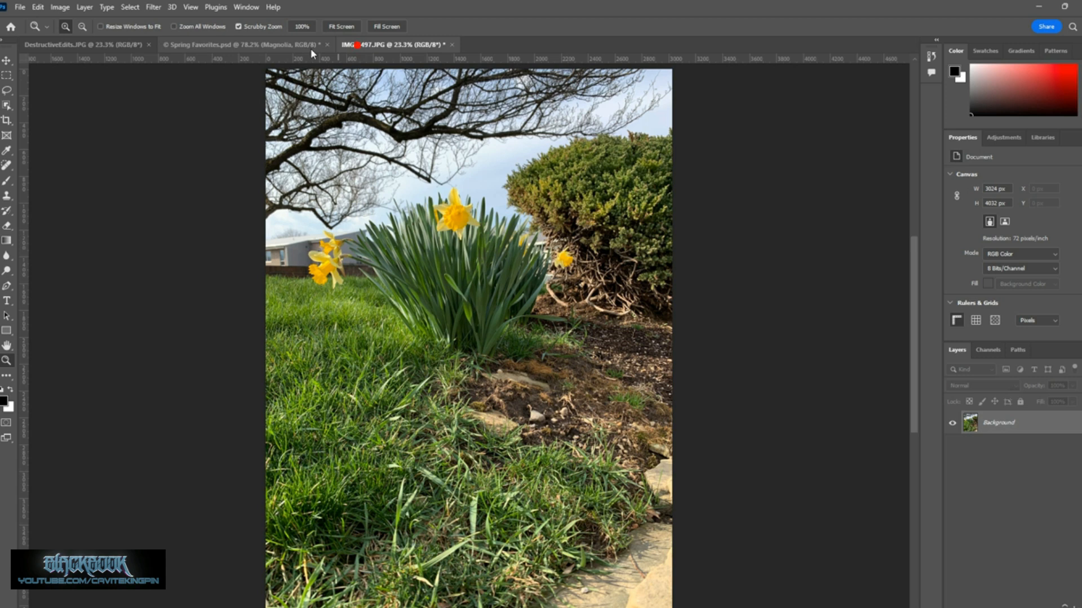
{"action": "left_click", "coordinate": [268, 46]}
{"action": "left_click", "coordinate": [136, 48]}
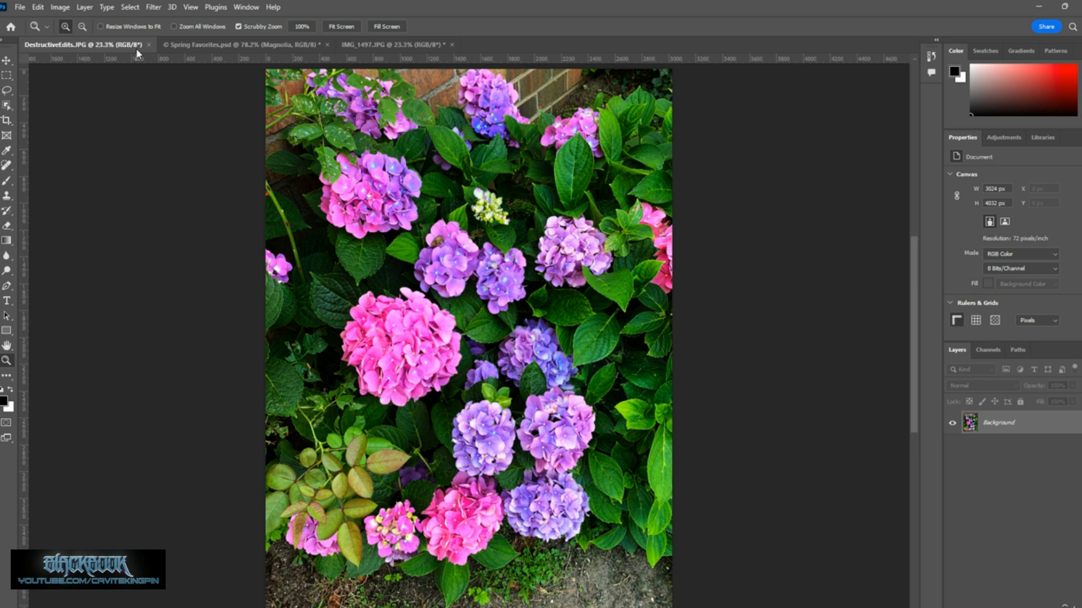
{"action": "left_click_drag", "start_coordinate": [136, 48], "coordinate": [410, 242]}
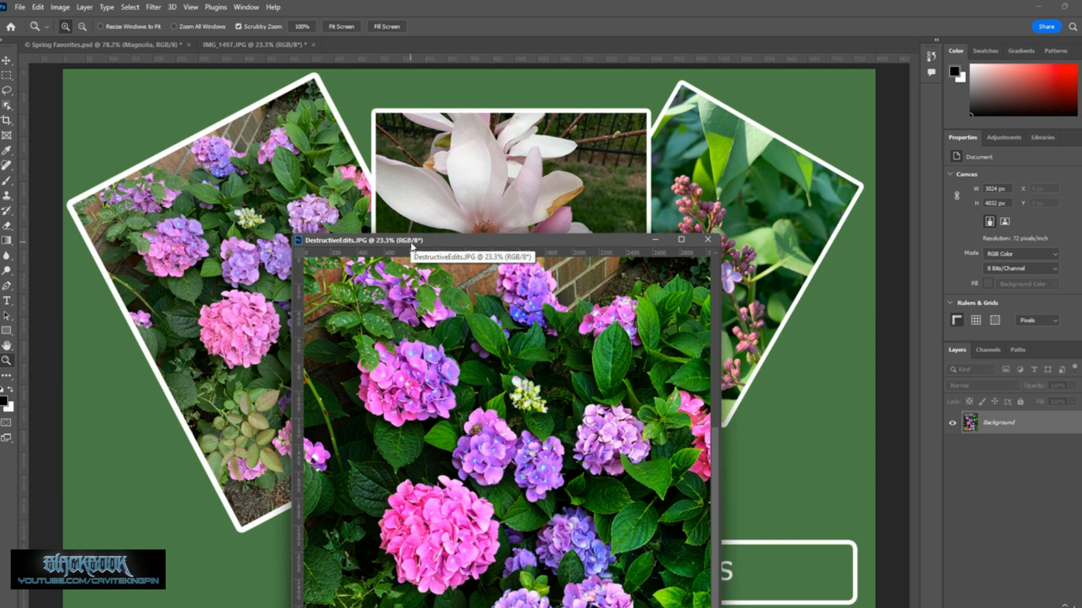
Bring IMG_1497.JPG to the front and float all open documents in their own windows.
{"action": "left_click", "coordinate": [269, 45]}
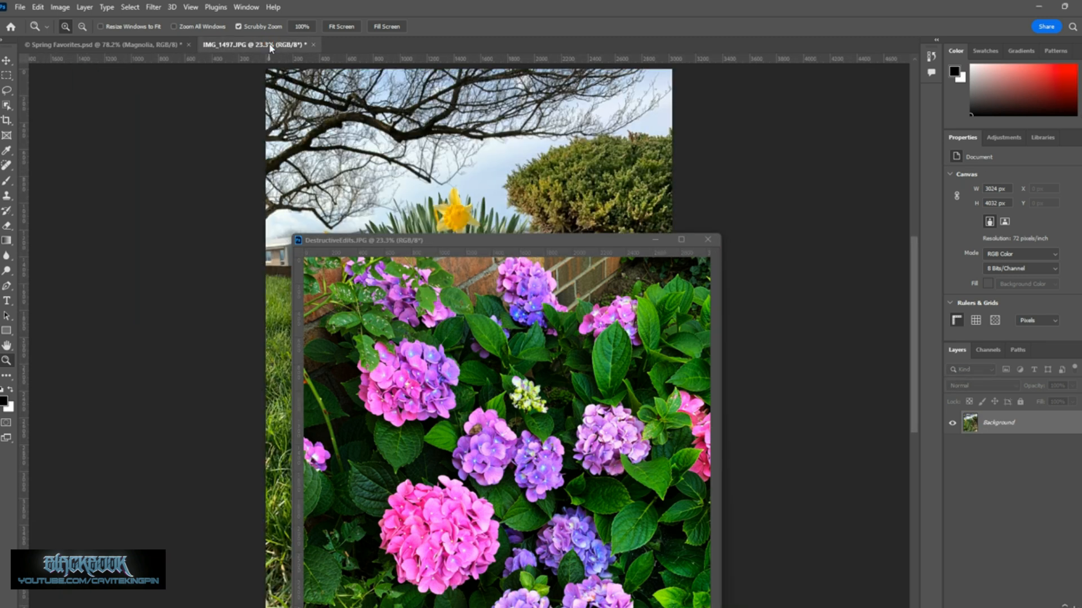
{"action": "left_click", "coordinate": [246, 8]}
{"action": "mouse_move", "coordinate": [278, 24]}
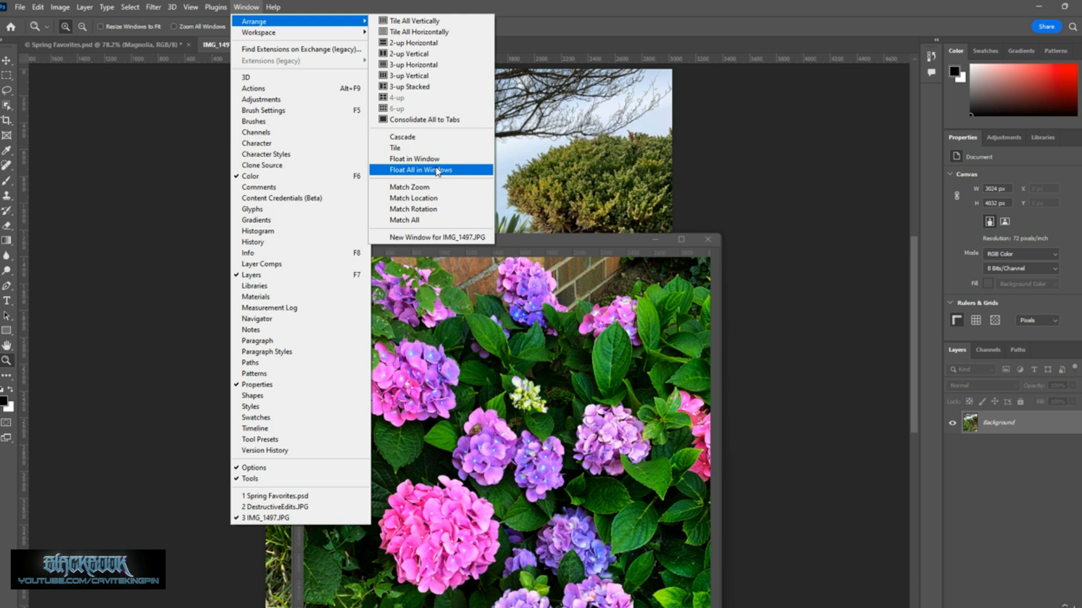
{"action": "left_click", "coordinate": [437, 170]}
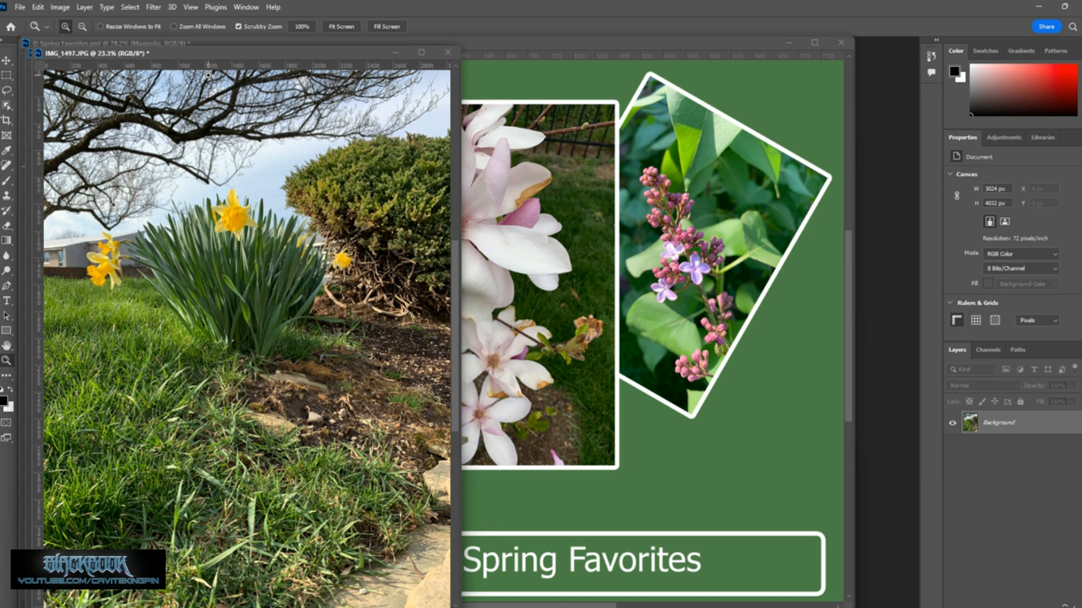
Move the IMG_1497.JPG window clear of the others and dock DestructiveEdits.JPG as a tab in the Spring Favorites.psd window.
{"action": "left_click_drag", "start_coordinate": [174, 54], "coordinate": [343, 222]}
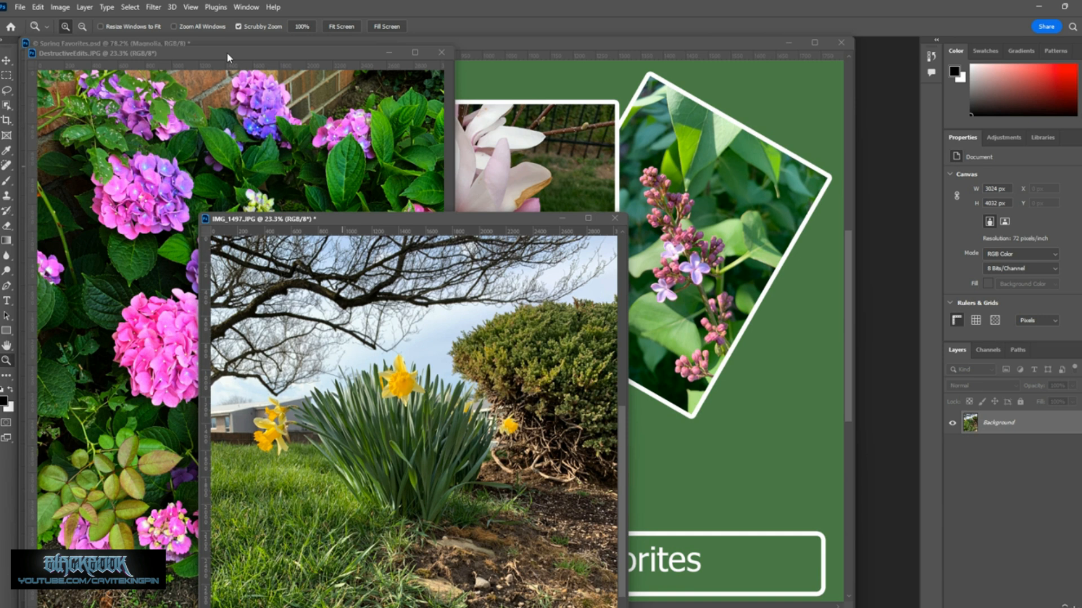
{"action": "left_click_drag", "start_coordinate": [225, 58], "coordinate": [276, 59]}
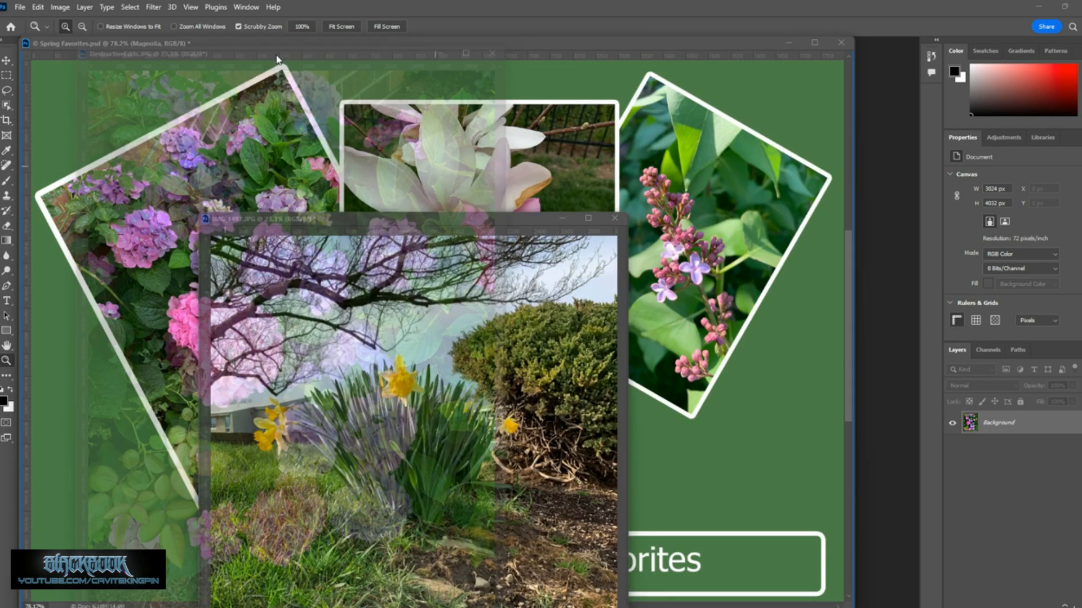
{"action": "left_click_drag", "start_coordinate": [276, 59], "coordinate": [277, 59]}
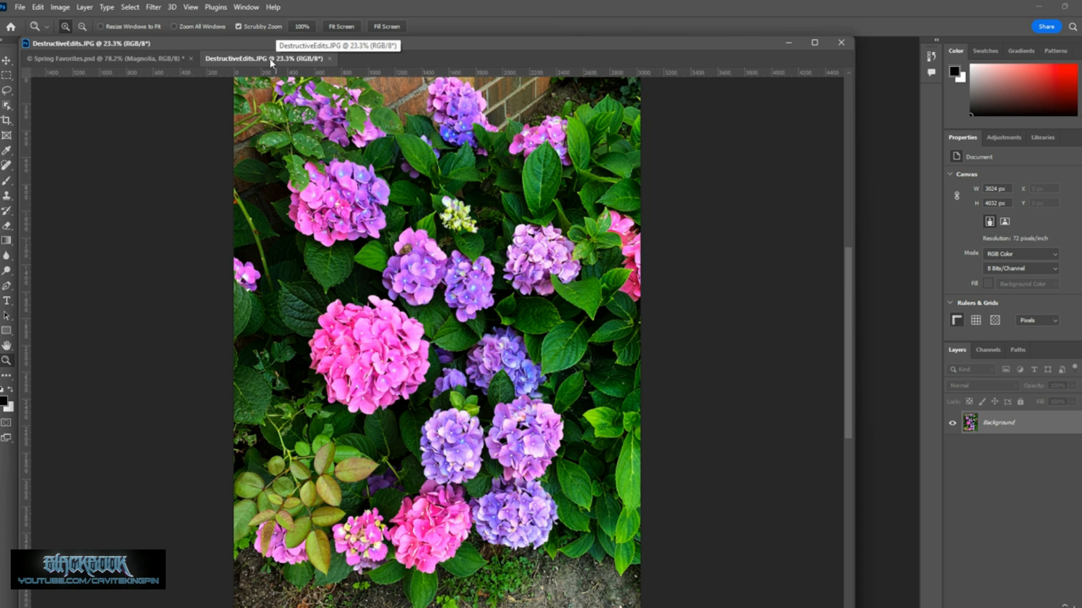
Switch between the two tabs of the floating window, ending on Spring Favorites.psd, and move the grouped window aside to the right.
{"action": "left_click", "coordinate": [151, 58]}
{"action": "left_click", "coordinate": [224, 58]}
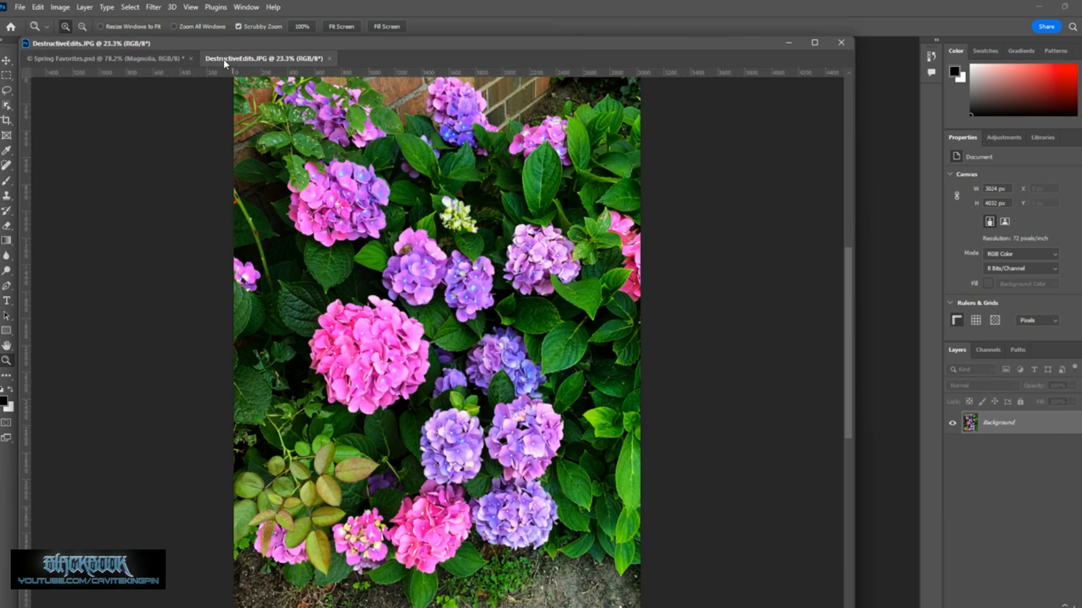
{"action": "left_click", "coordinate": [173, 55]}
{"action": "left_click_drag", "start_coordinate": [219, 42], "coordinate": [504, 28]}
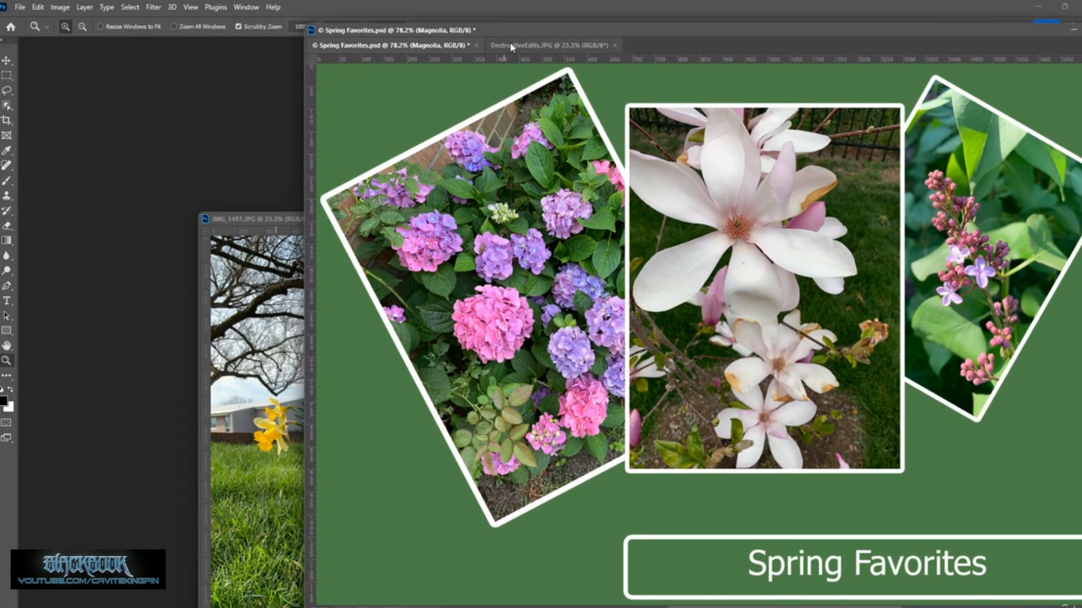
Dock the floating IMG_1497.JPG window back into the main document area, and consolidate all documents to tabs.
{"action": "left_click", "coordinate": [280, 220]}
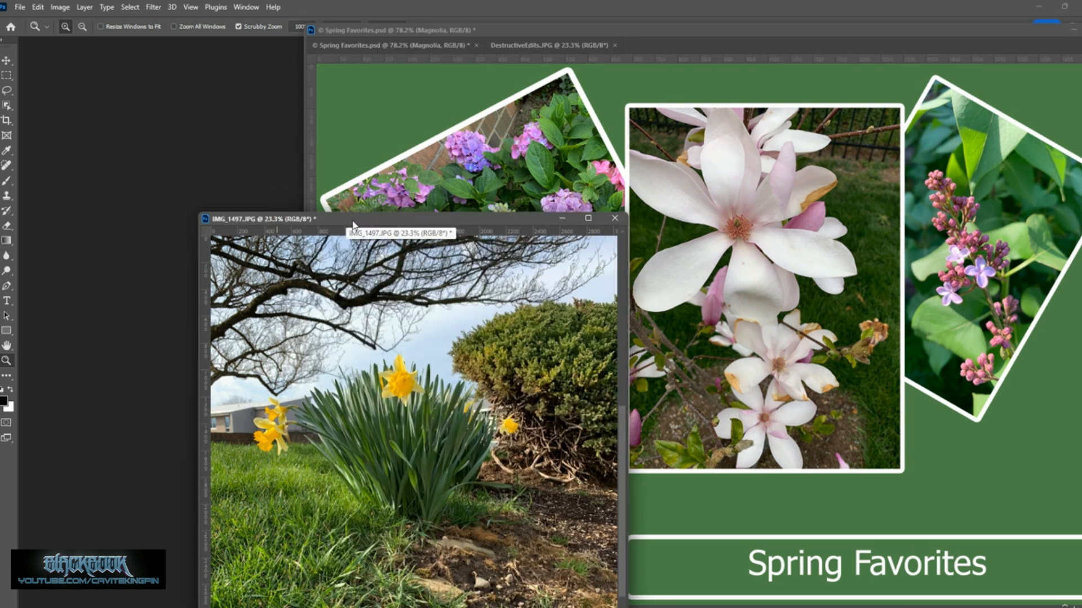
{"action": "left_click_drag", "start_coordinate": [353, 223], "coordinate": [200, 47]}
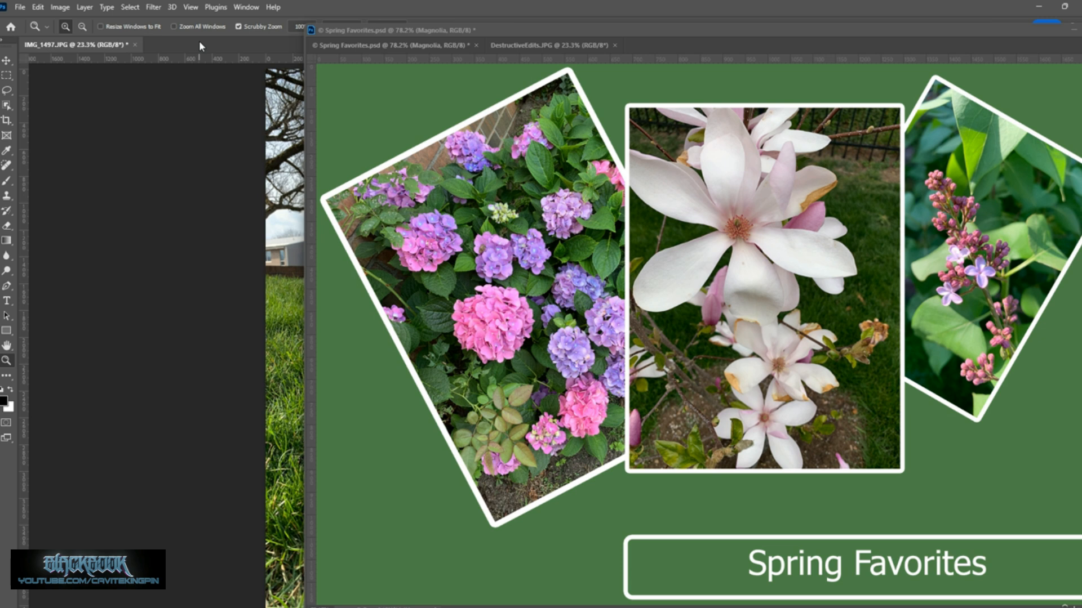
{"action": "left_click", "coordinate": [243, 7]}
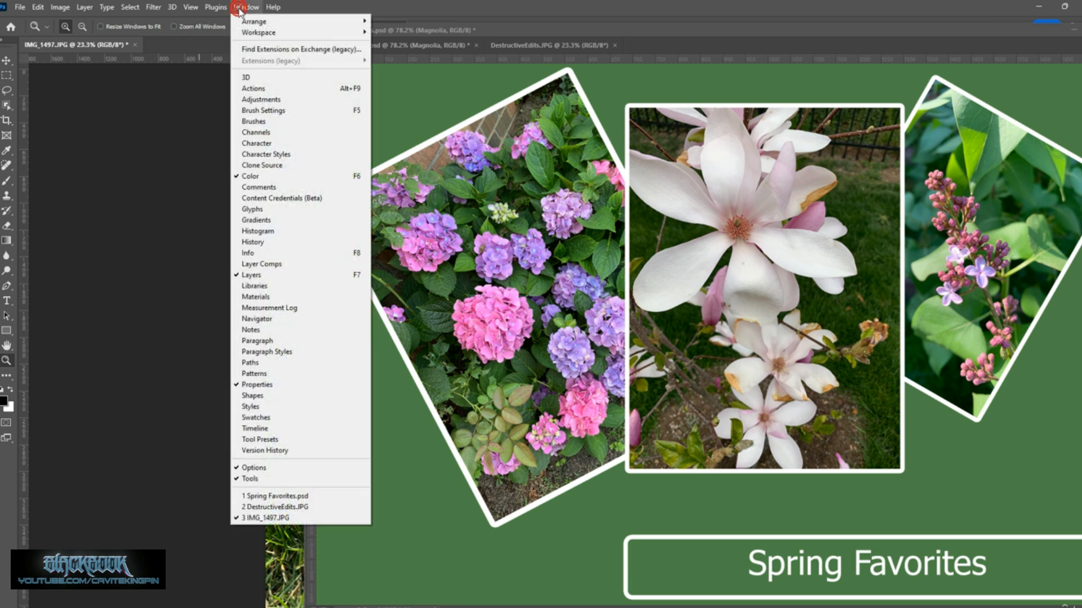
{"action": "mouse_move", "coordinate": [250, 22]}
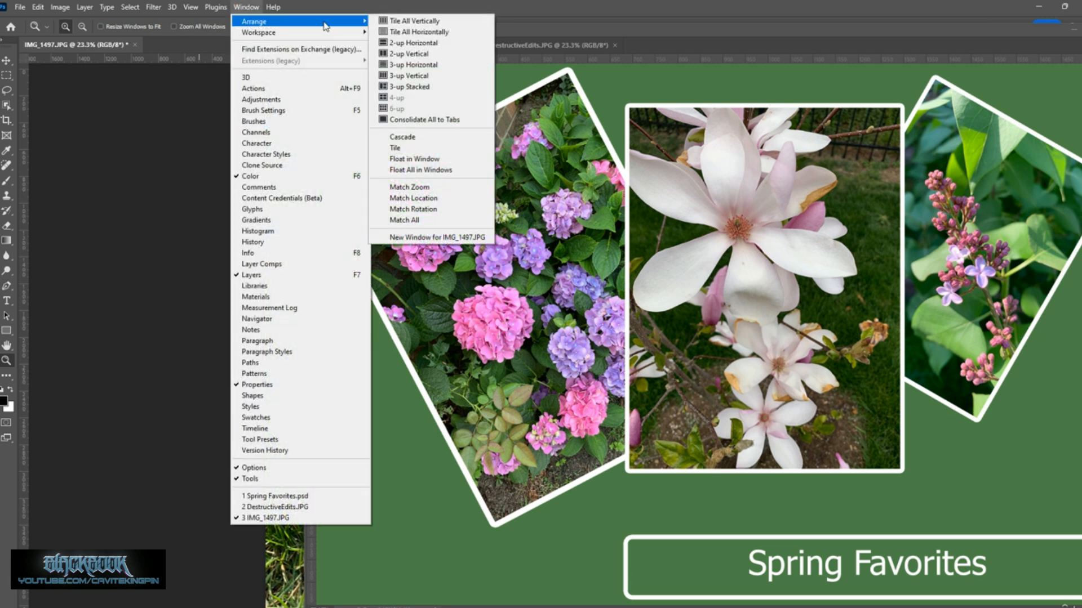
{"action": "left_click", "coordinate": [451, 121]}
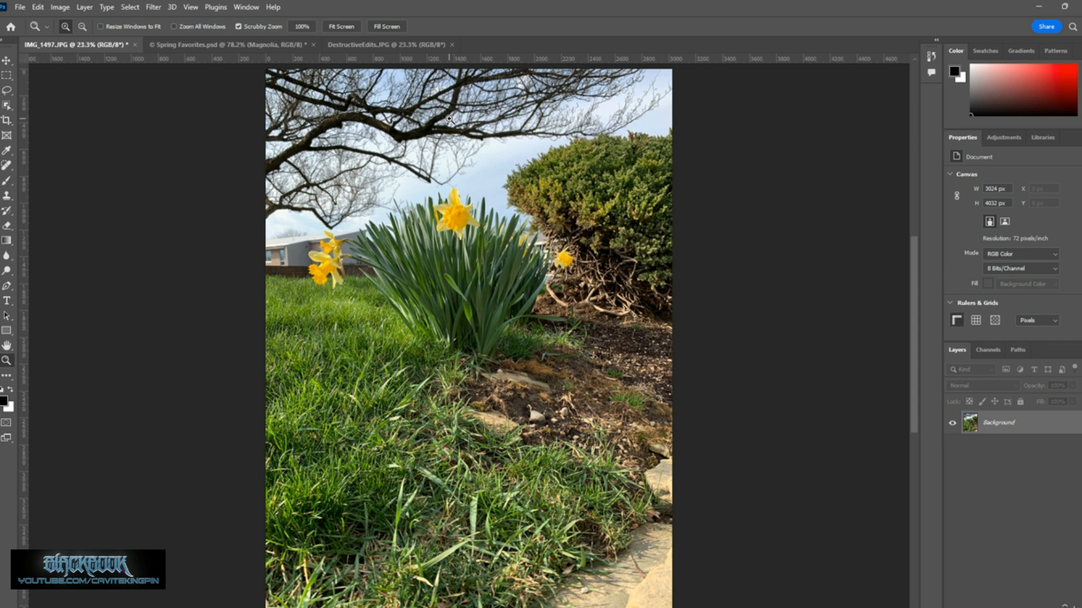
Tile the three open documents so they all share the main document area.
{"action": "left_click", "coordinate": [256, 6]}
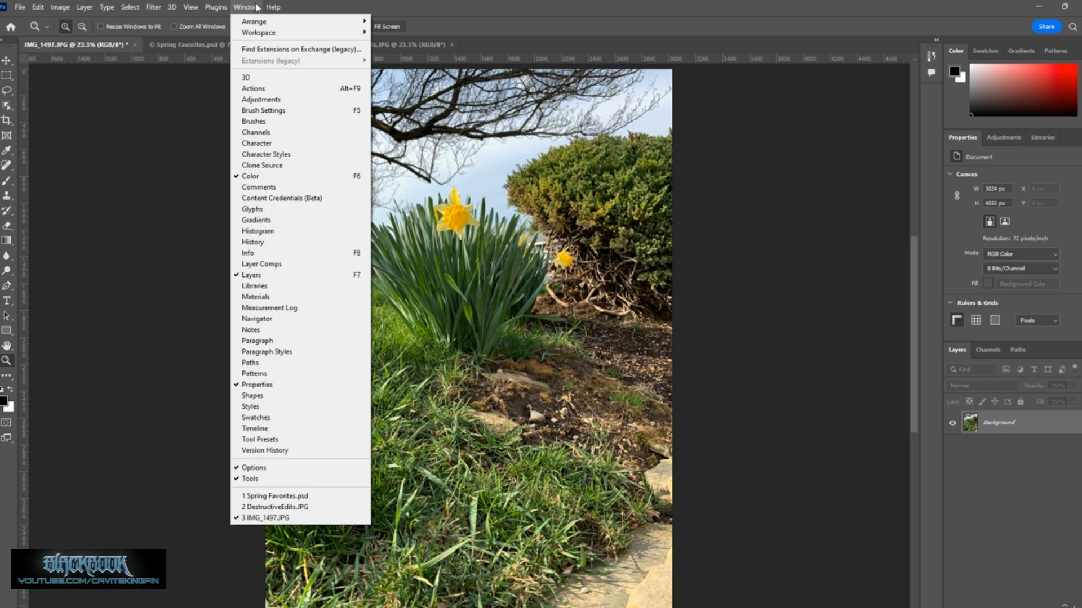
{"action": "mouse_move", "coordinate": [281, 24]}
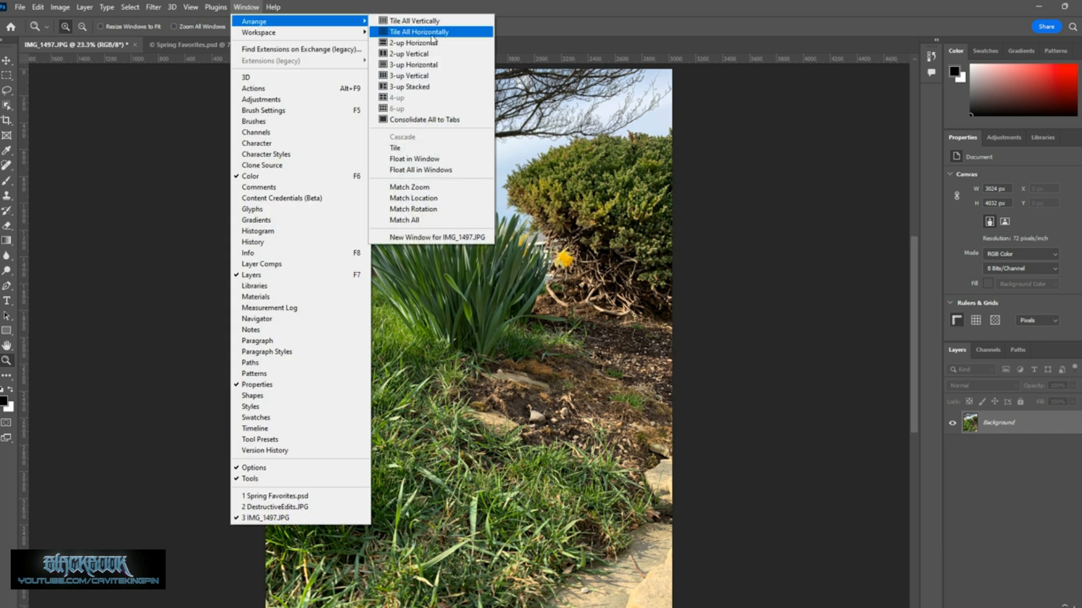
{"action": "left_click", "coordinate": [464, 157]}
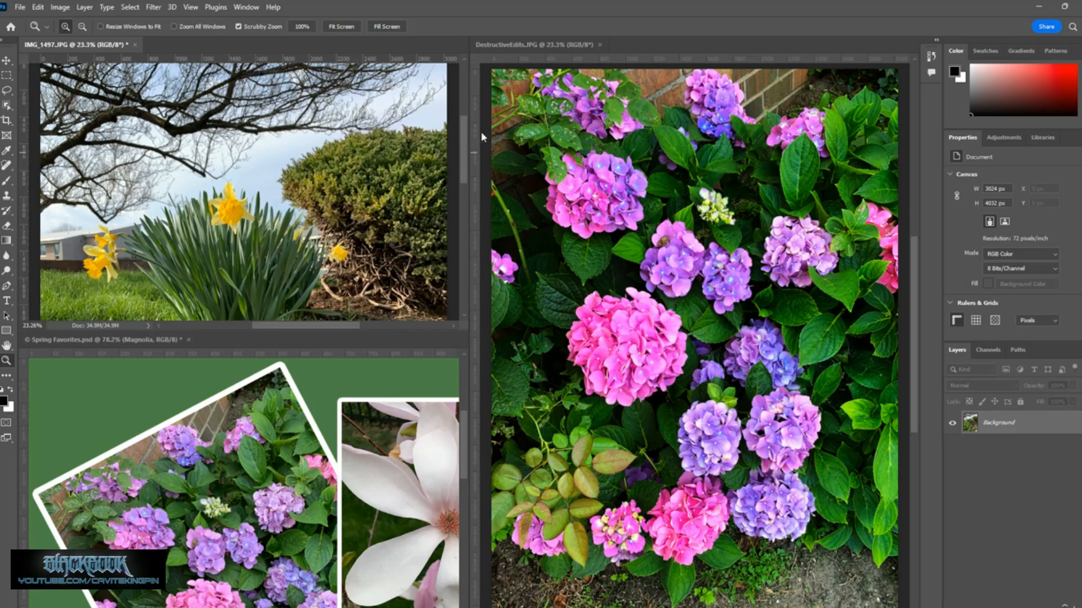
Float all documents in windows again and arrange the floating windows in a cascade.
{"action": "left_click", "coordinate": [246, 7]}
{"action": "mouse_move", "coordinate": [313, 26]}
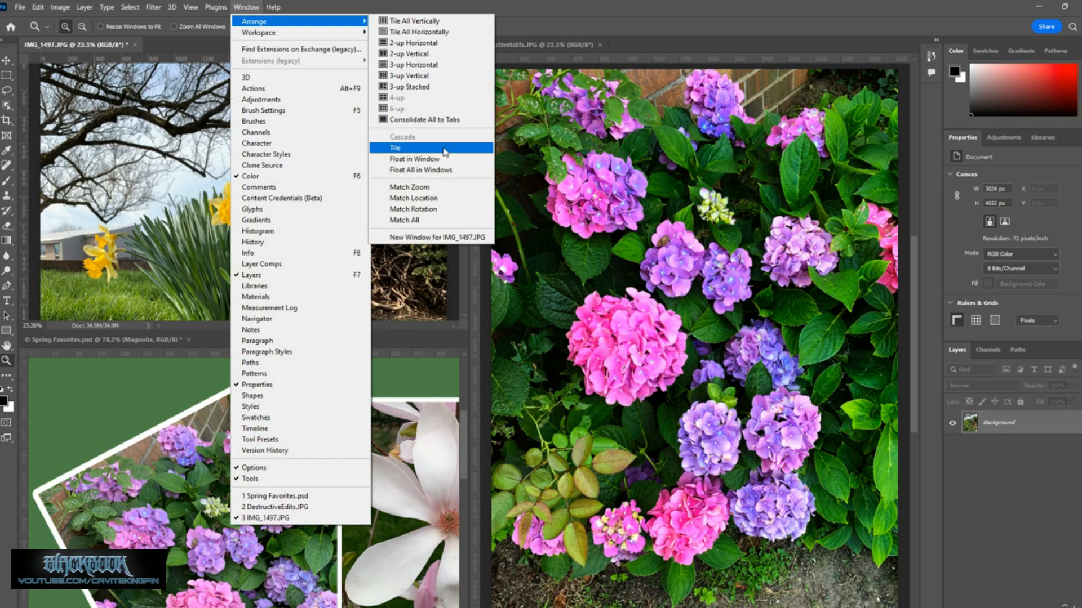
{"action": "left_click", "coordinate": [440, 170]}
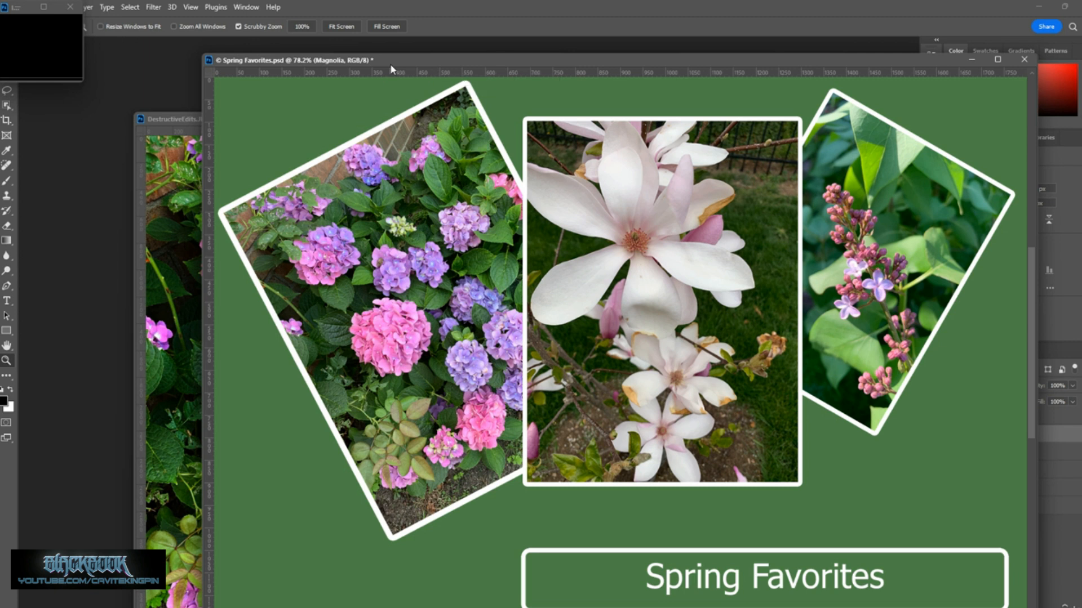
{"action": "left_click", "coordinate": [243, 8]}
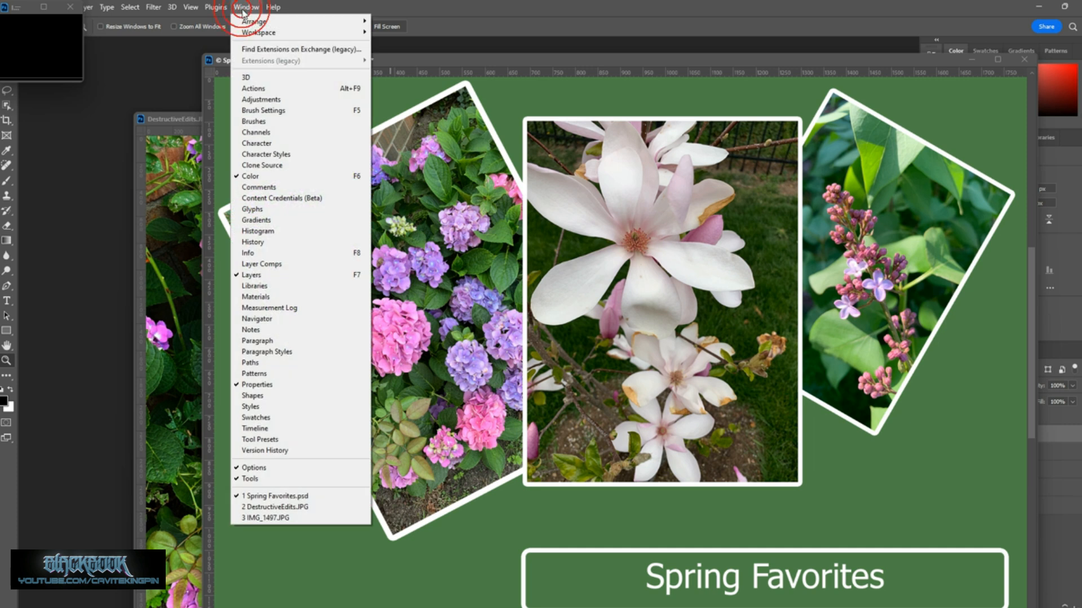
{"action": "mouse_move", "coordinate": [254, 23]}
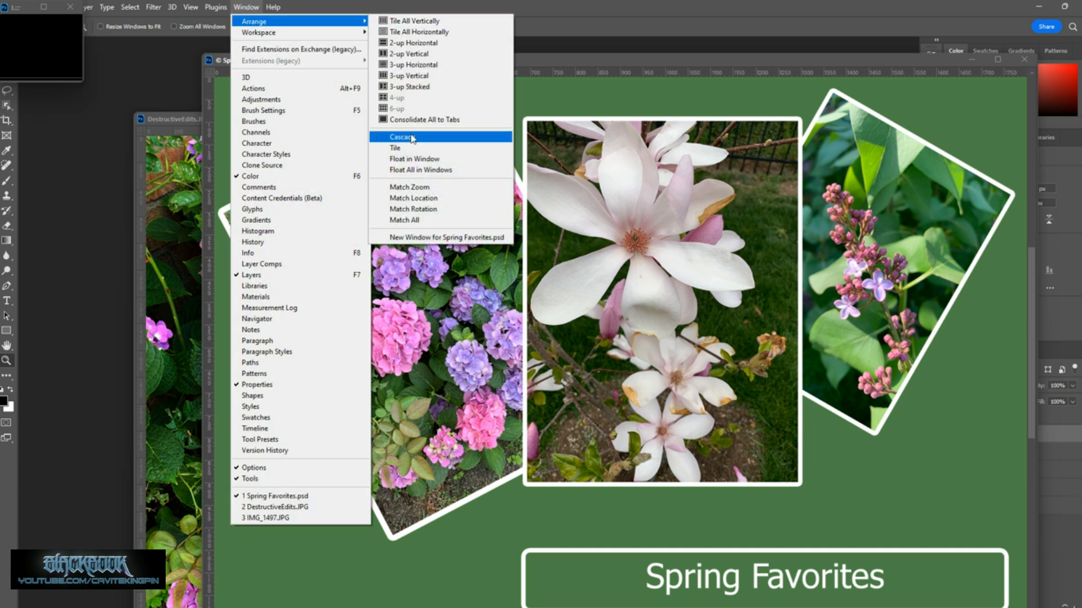
{"action": "left_click", "coordinate": [412, 138]}
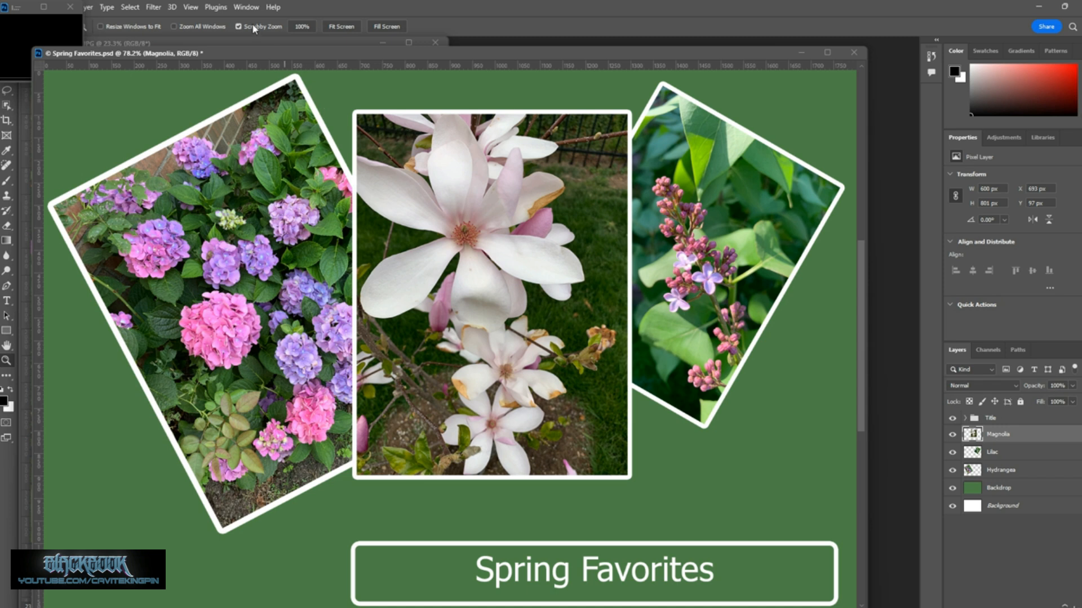
Arrange the three documents side by side in a 3-up Vertical layout.
{"action": "left_click", "coordinate": [254, 8]}
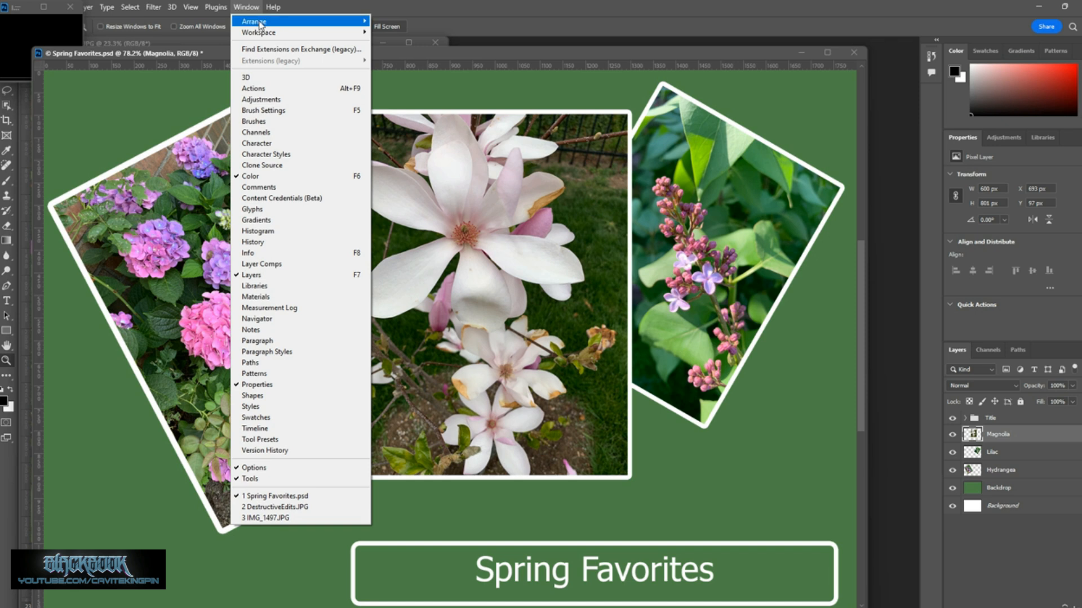
{"action": "mouse_move", "coordinate": [260, 22]}
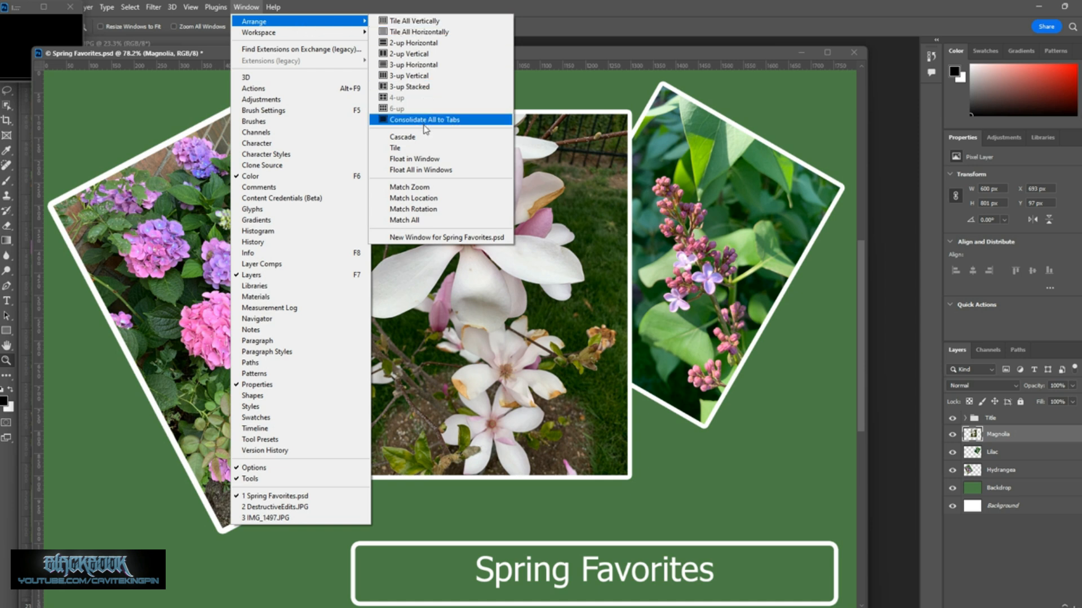
{"action": "left_click", "coordinate": [418, 80]}
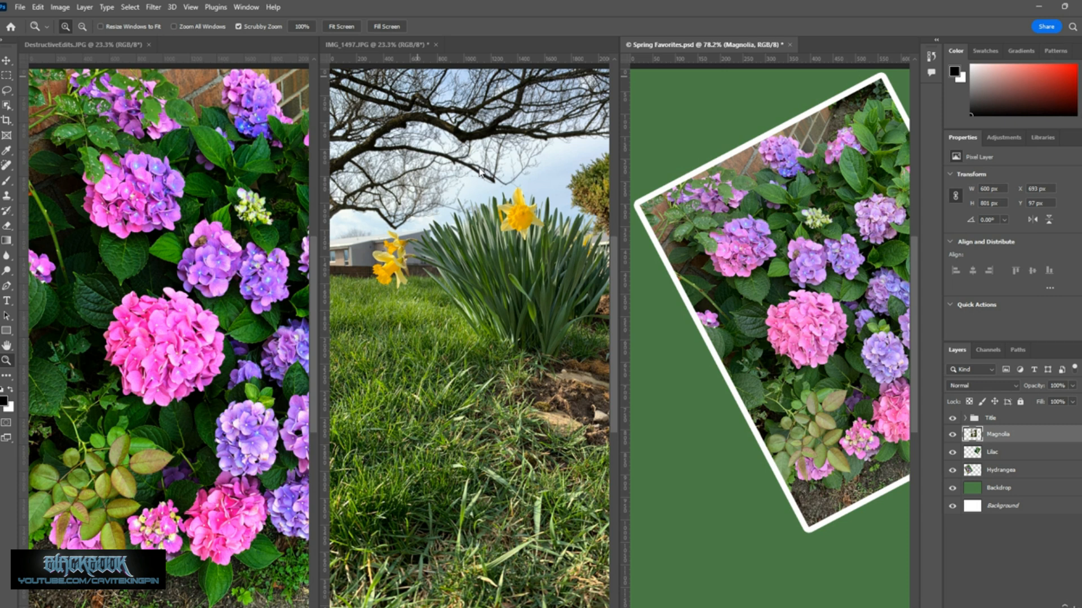
Fit DestructiveEdits.JPG to the screen and apply Match All so the other documents follow its zoom, location and rotation.
{"action": "left_click", "coordinate": [110, 47]}
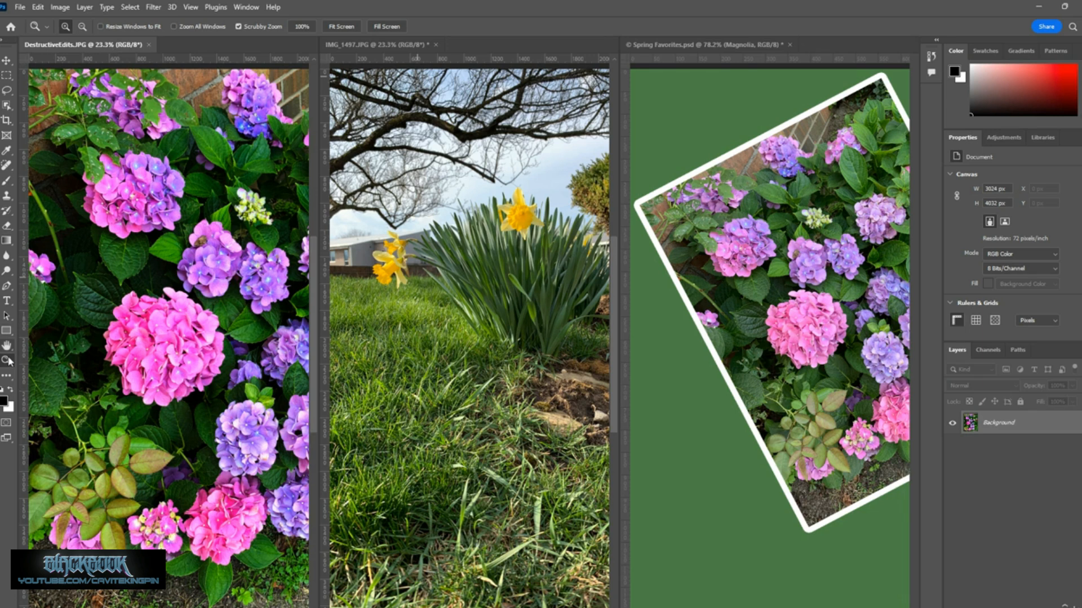
{"action": "left_click", "coordinate": [338, 26]}
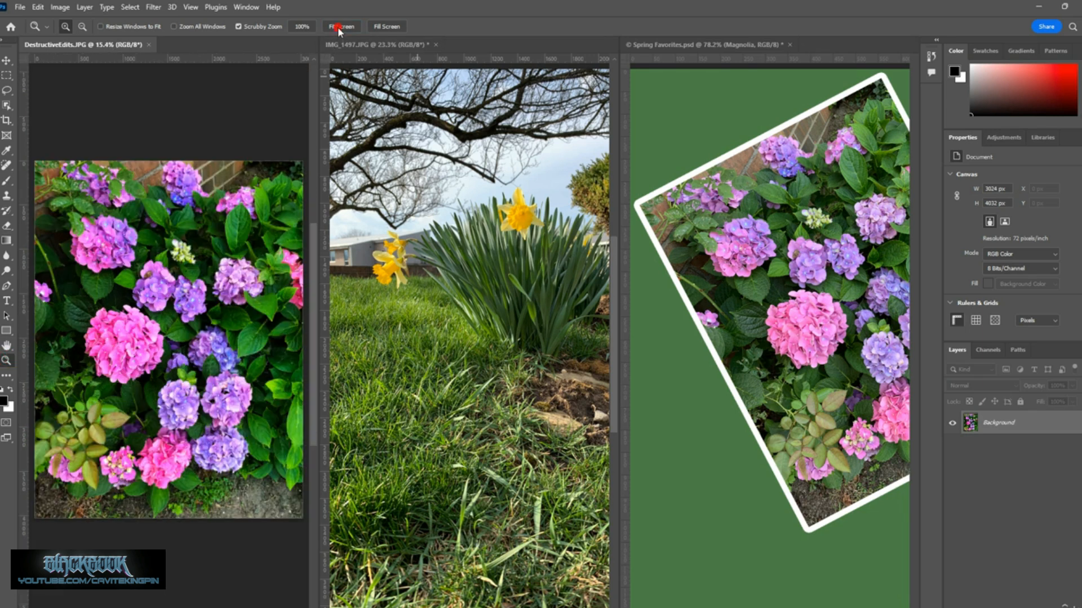
{"action": "left_click", "coordinate": [247, 6]}
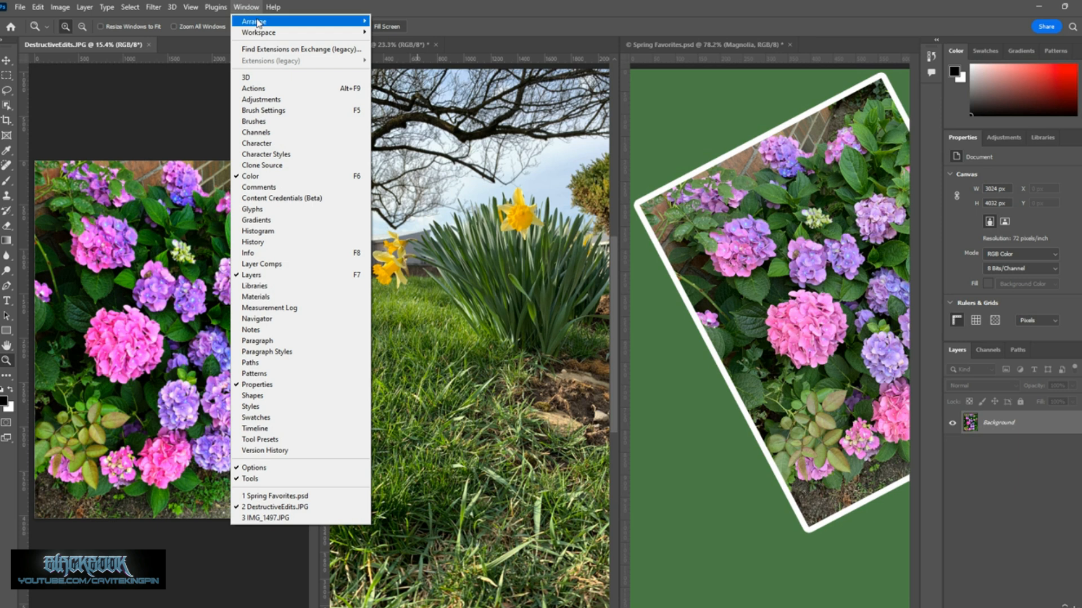
{"action": "mouse_move", "coordinate": [258, 23]}
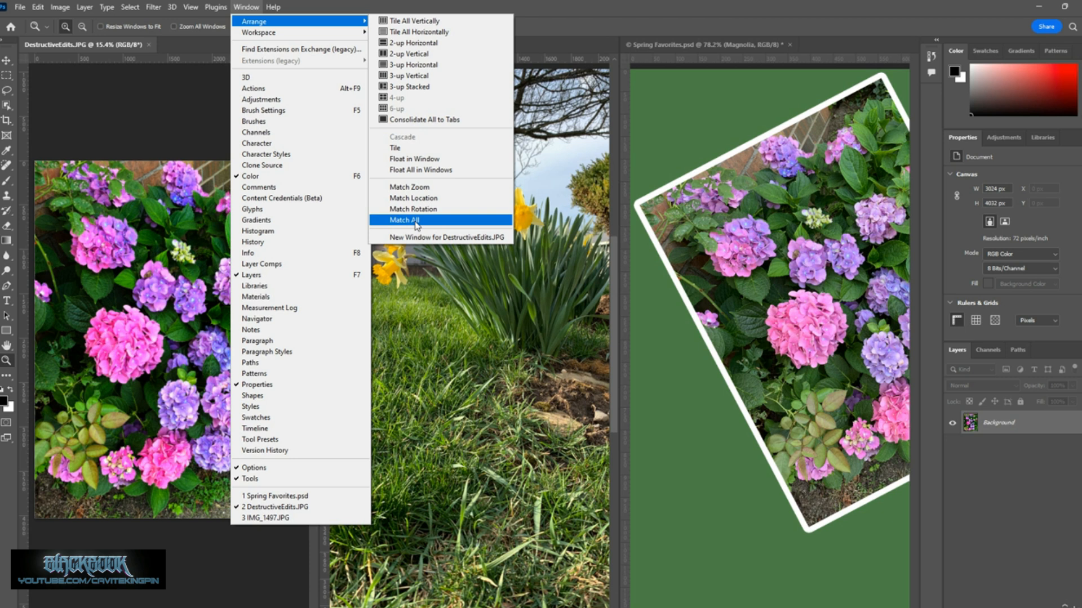
{"action": "left_click", "coordinate": [417, 225]}
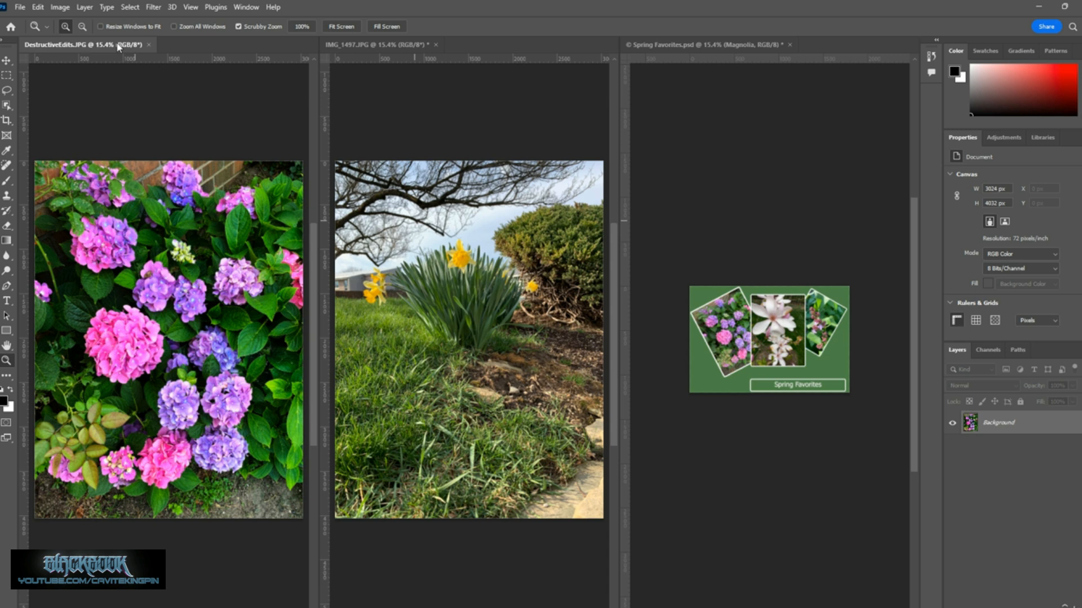
Create a new window for DestructiveEdits.JPG as a second view of the same file.
{"action": "left_click", "coordinate": [246, 7]}
{"action": "mouse_move", "coordinate": [260, 23]}
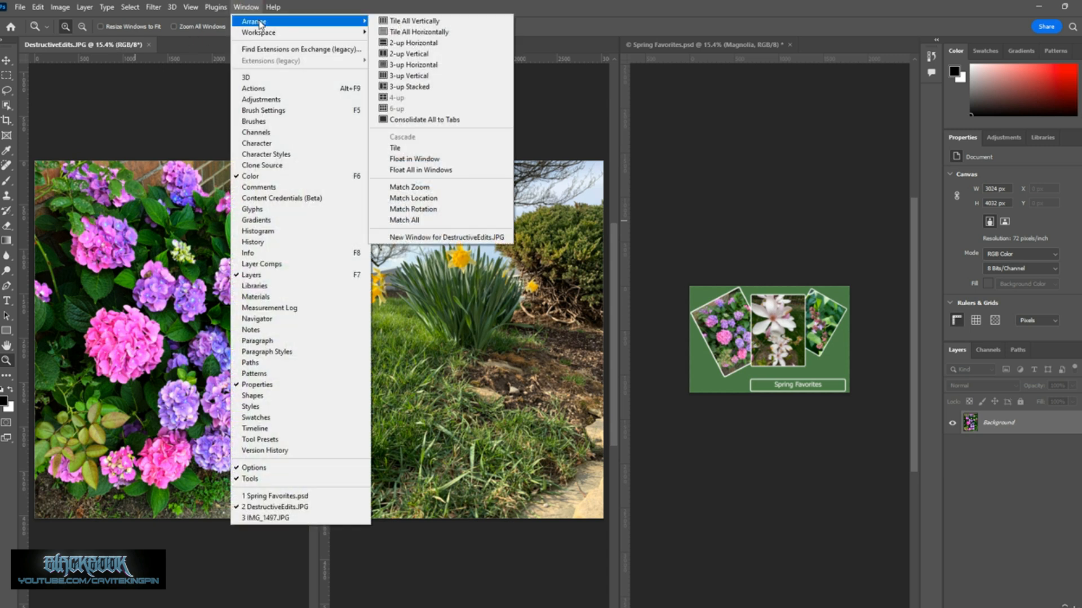
{"action": "left_click", "coordinate": [436, 238]}
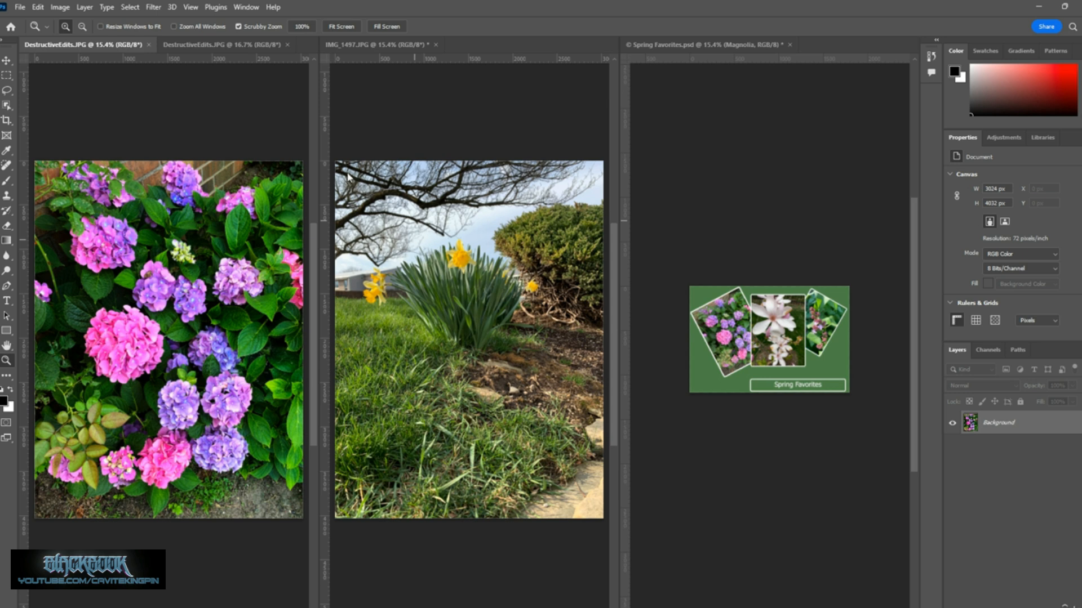
Zoom the second DestructiveEdits.JPG view to 100%, compare it with the first view, and close the second view.
{"action": "left_click", "coordinate": [218, 46]}
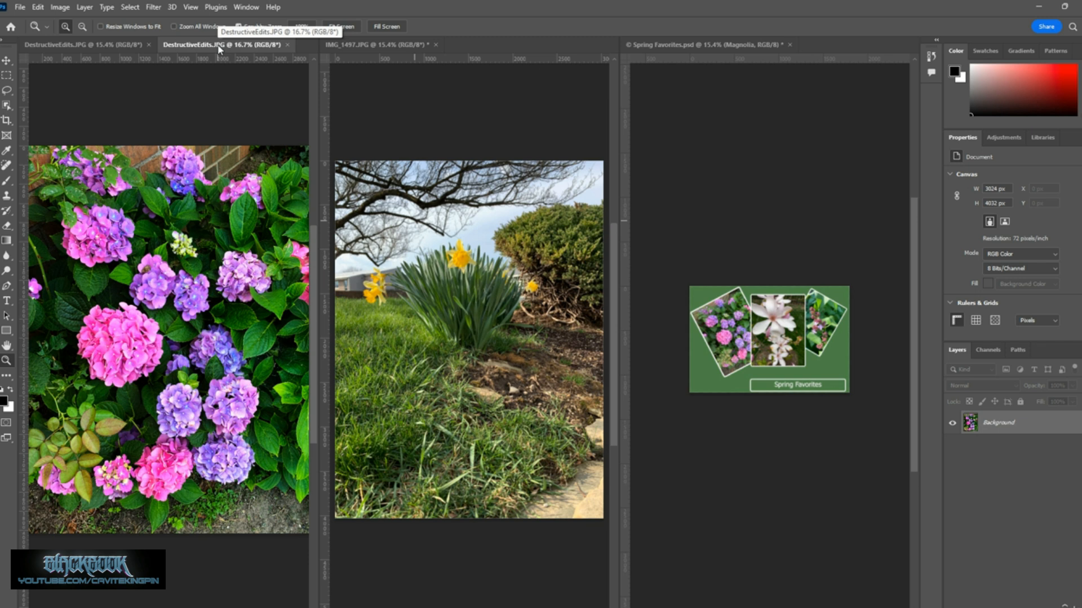
{"action": "left_click", "coordinate": [304, 26]}
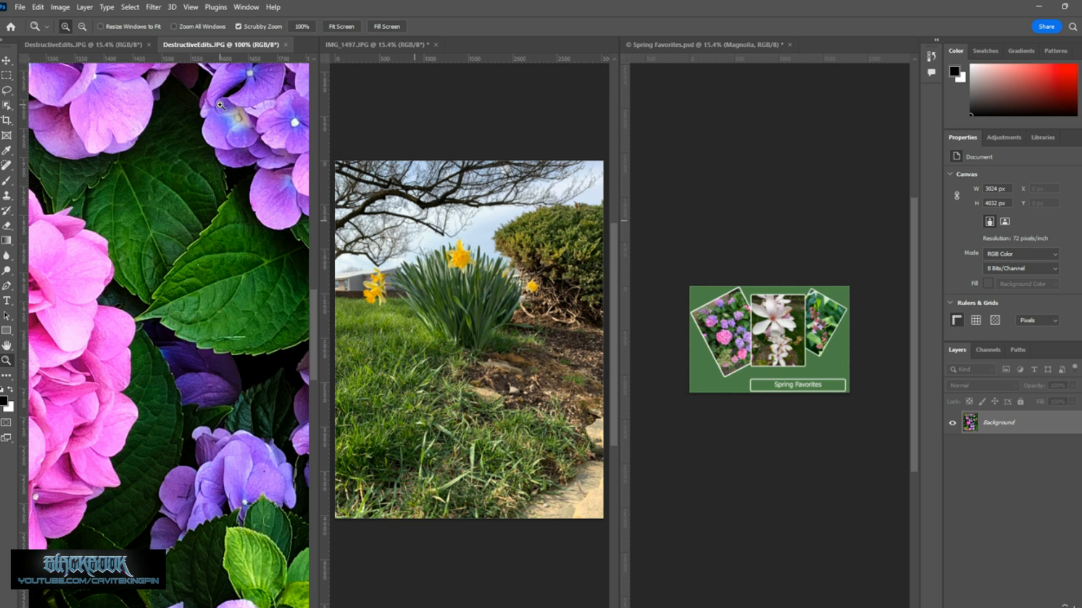
{"action": "left_click", "coordinate": [131, 46]}
{"action": "left_click", "coordinate": [225, 43]}
{"action": "left_click", "coordinate": [287, 44]}
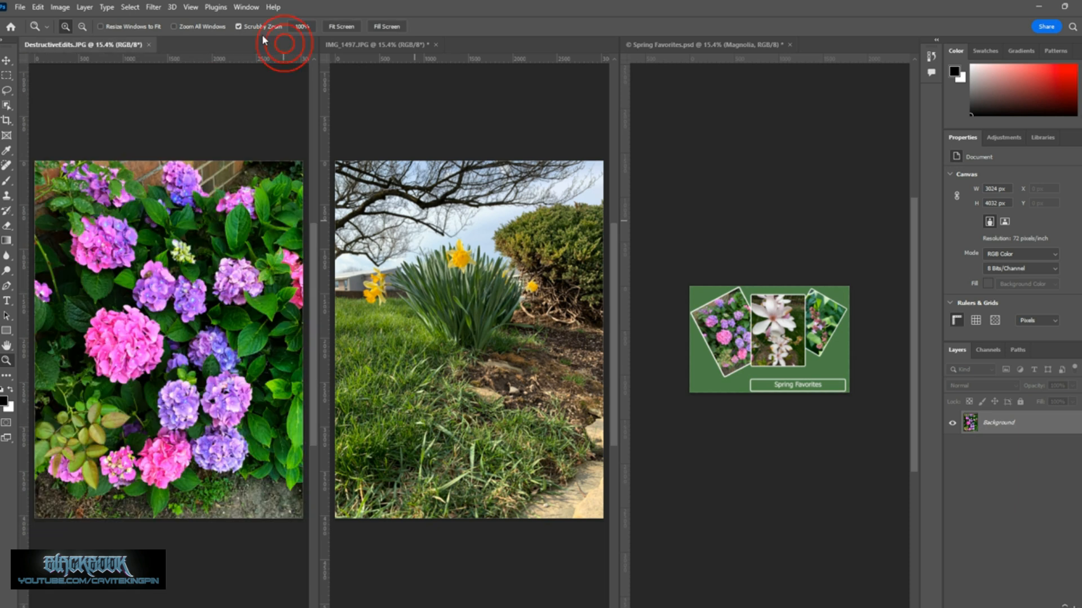
Consolidate all open documents to tabs in a single window.
{"action": "left_click", "coordinate": [247, 7]}
{"action": "mouse_move", "coordinate": [321, 28]}
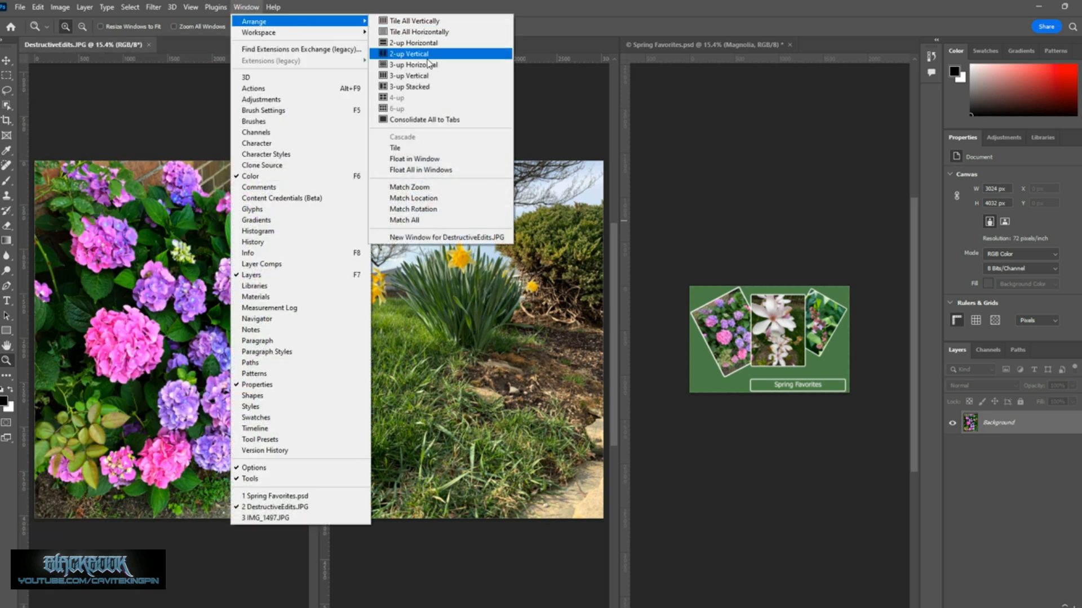
{"action": "left_click", "coordinate": [426, 119]}
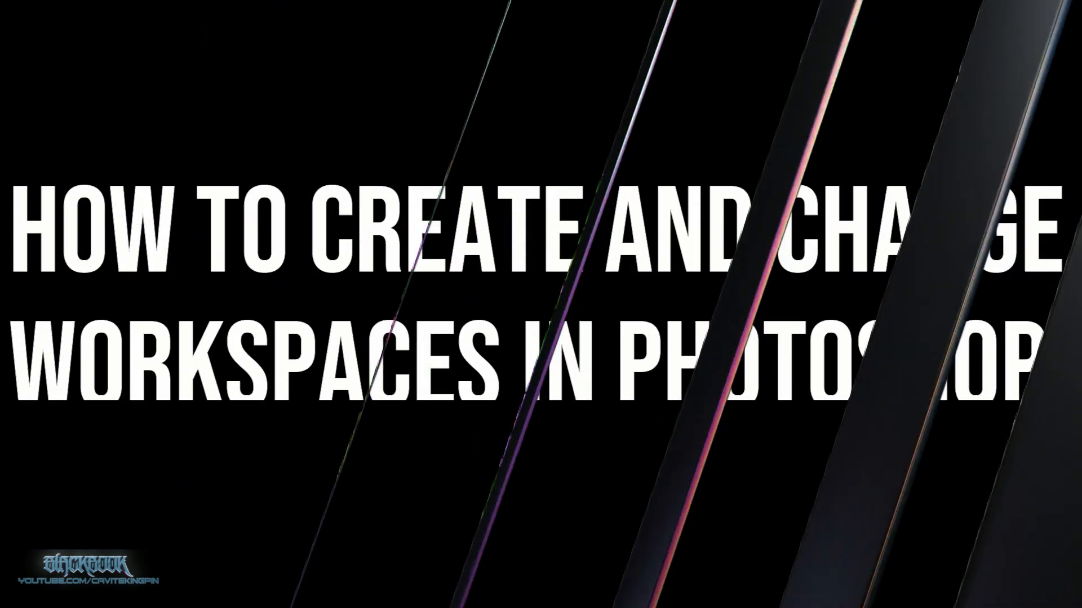
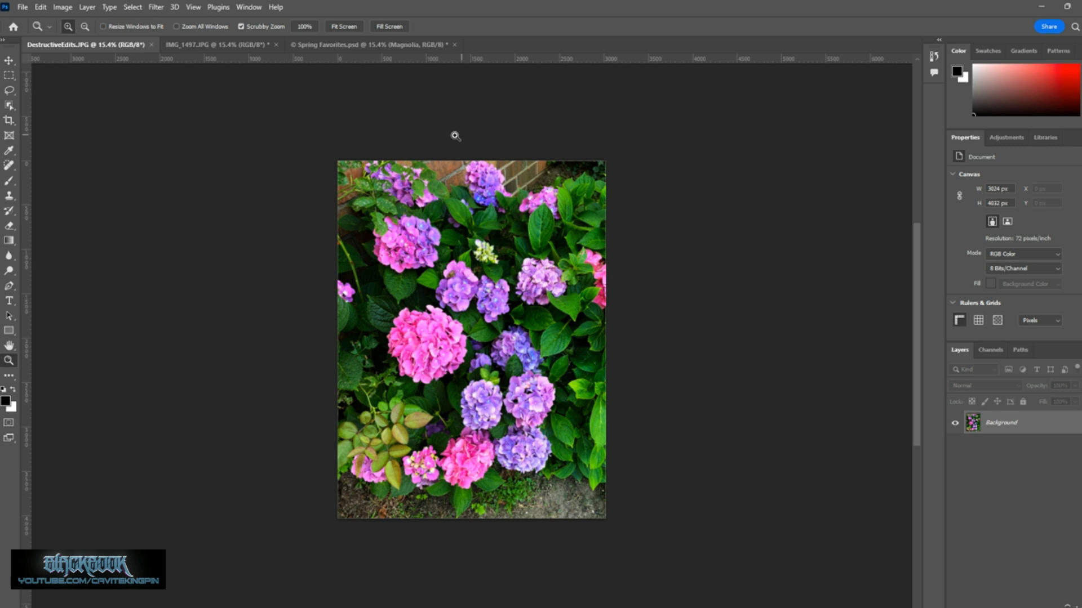
Switch to the Photography workspace and return to Essentials.
{"action": "left_click", "coordinate": [249, 8]}
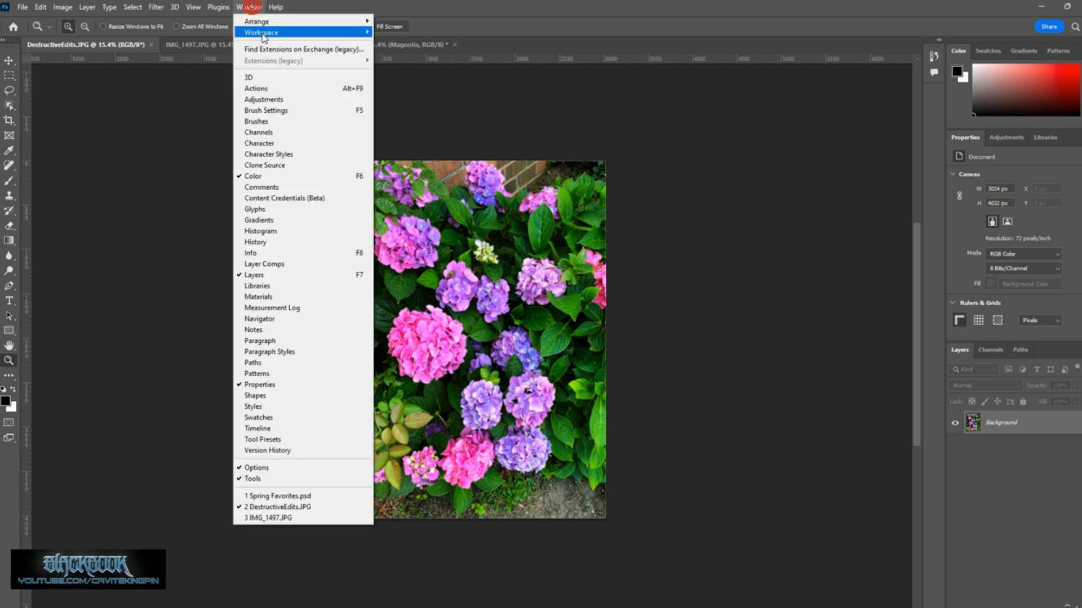
{"action": "mouse_move", "coordinate": [263, 35]}
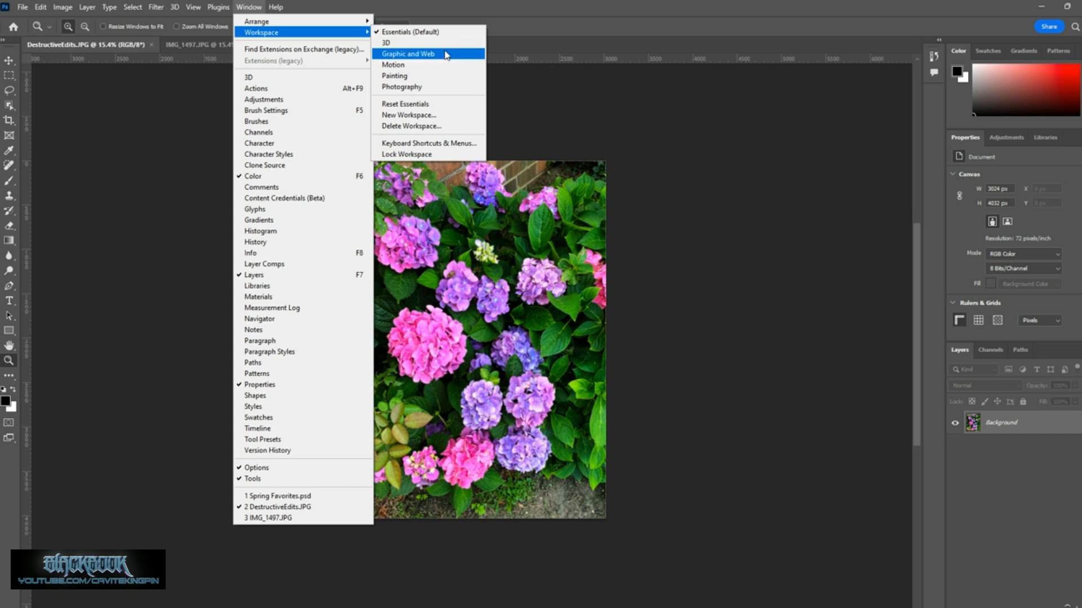
{"action": "left_click", "coordinate": [441, 86]}
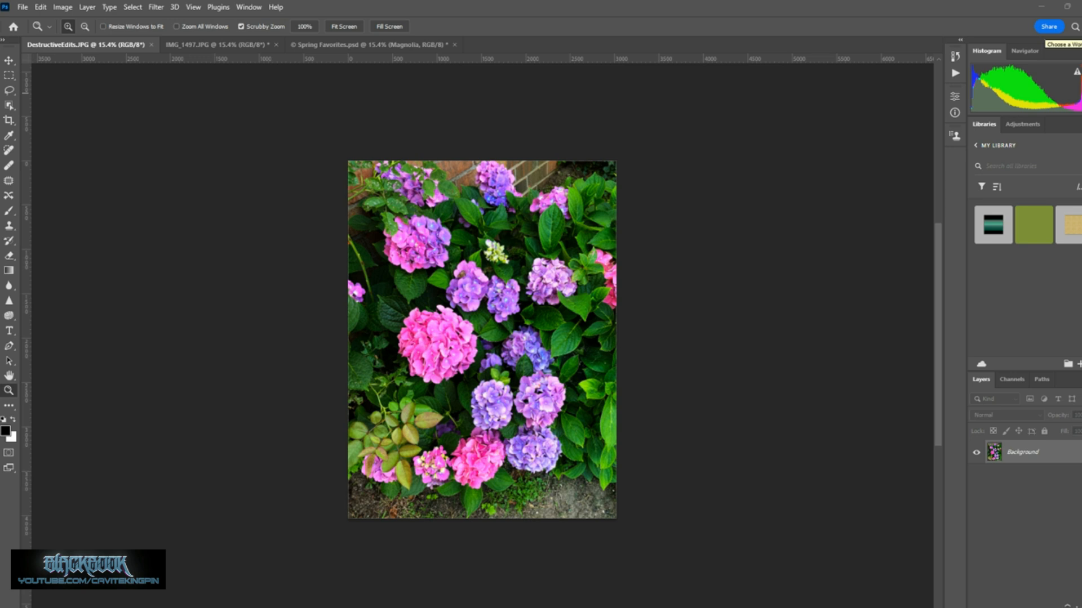
{"action": "left_click", "coordinate": [1078, 26]}
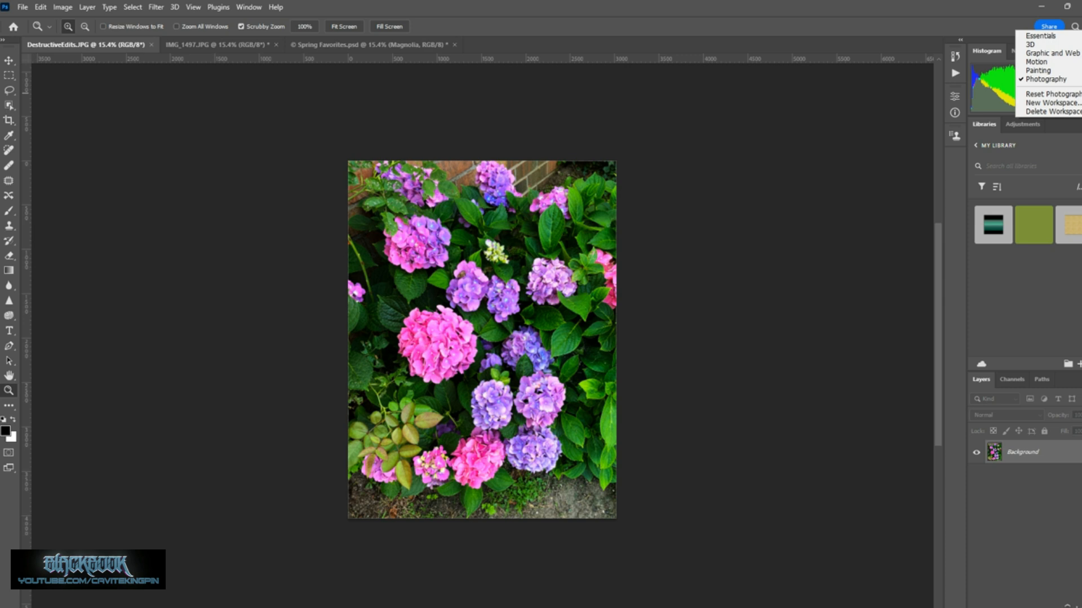
{"action": "left_click", "coordinate": [1040, 36]}
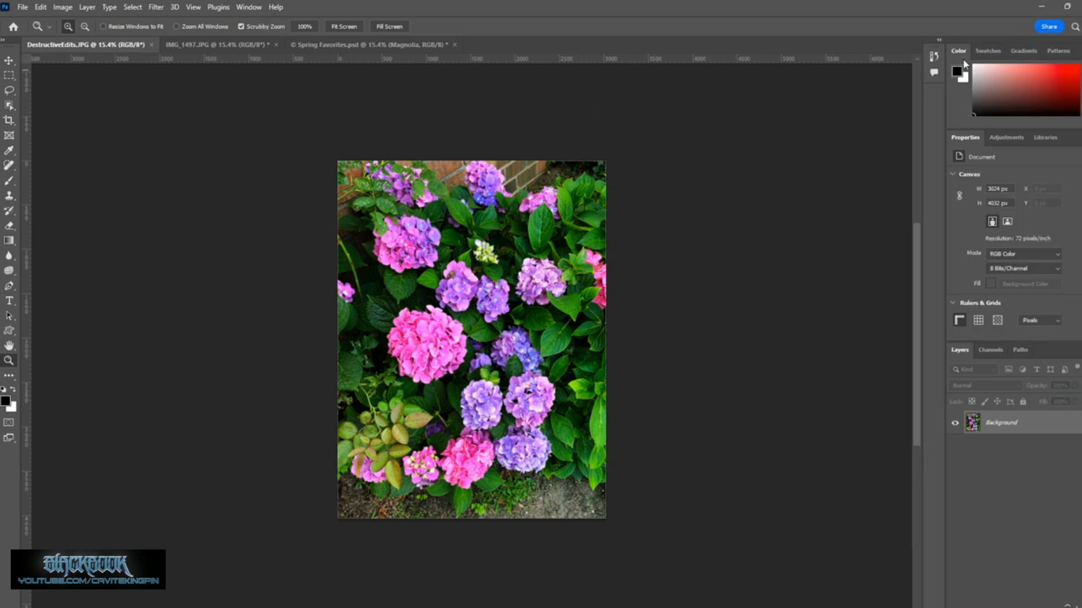
Float the Color panel over the image, and reset the Essentials workspace to restore its default panel layout.
{"action": "left_click_drag", "start_coordinate": [961, 55], "coordinate": [373, 175]}
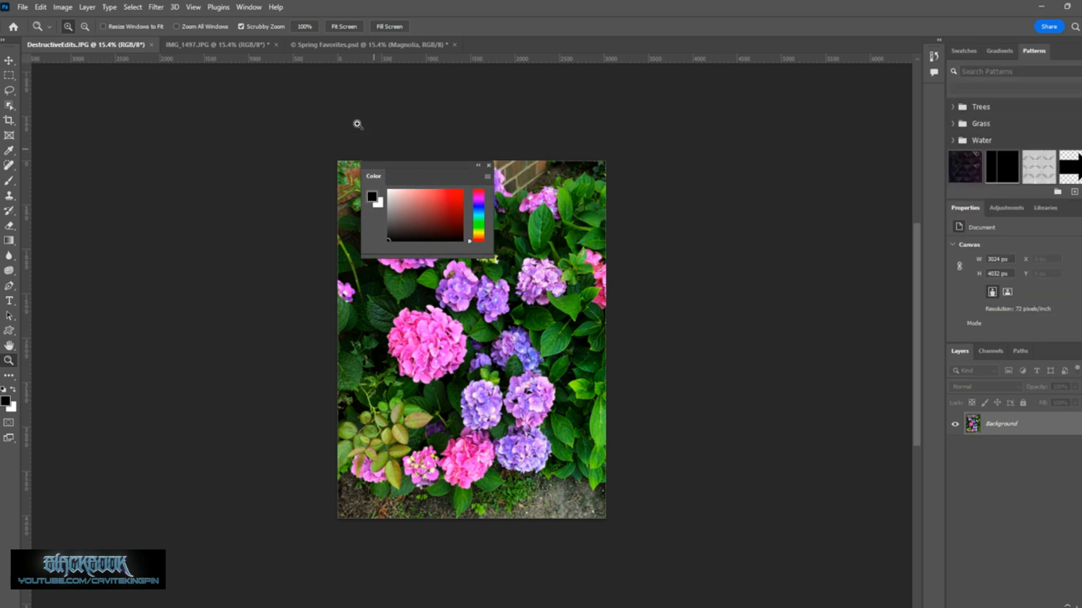
{"action": "left_click", "coordinate": [248, 8]}
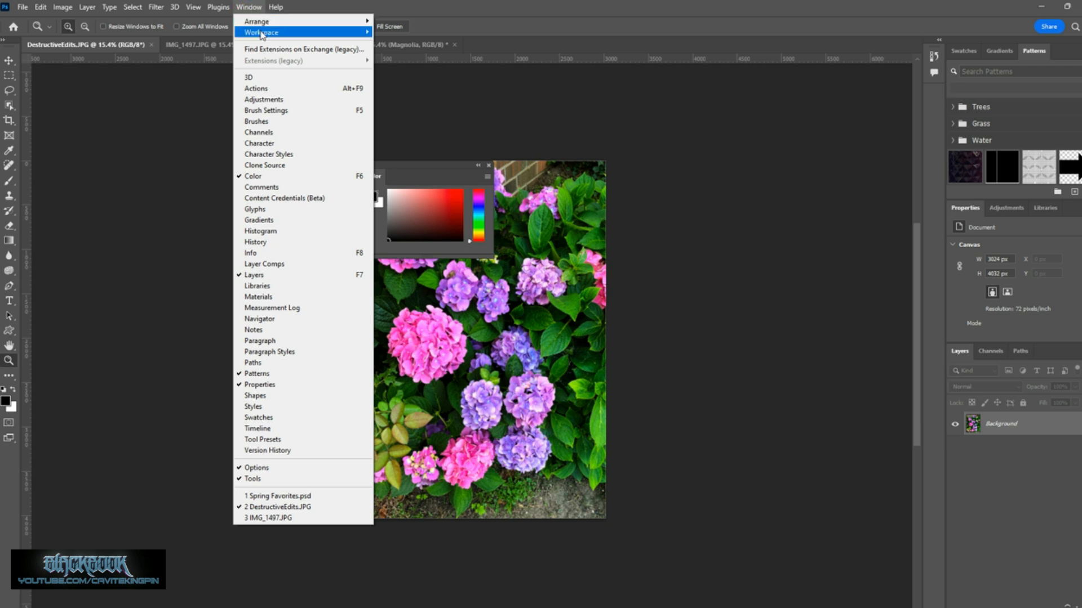
{"action": "mouse_move", "coordinate": [261, 35]}
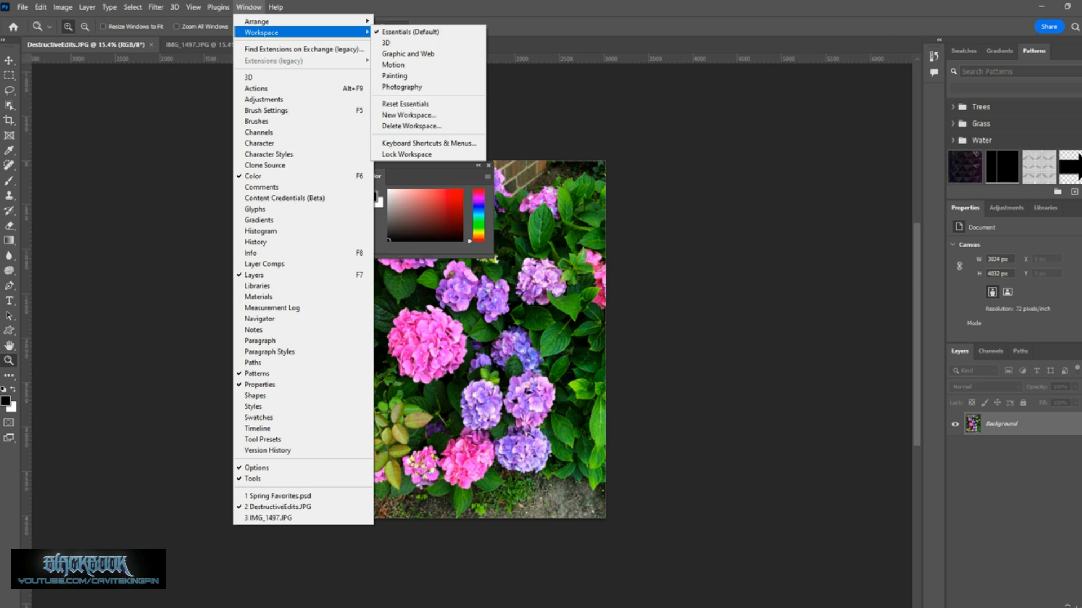
{"action": "left_click", "coordinate": [1081, 26]}
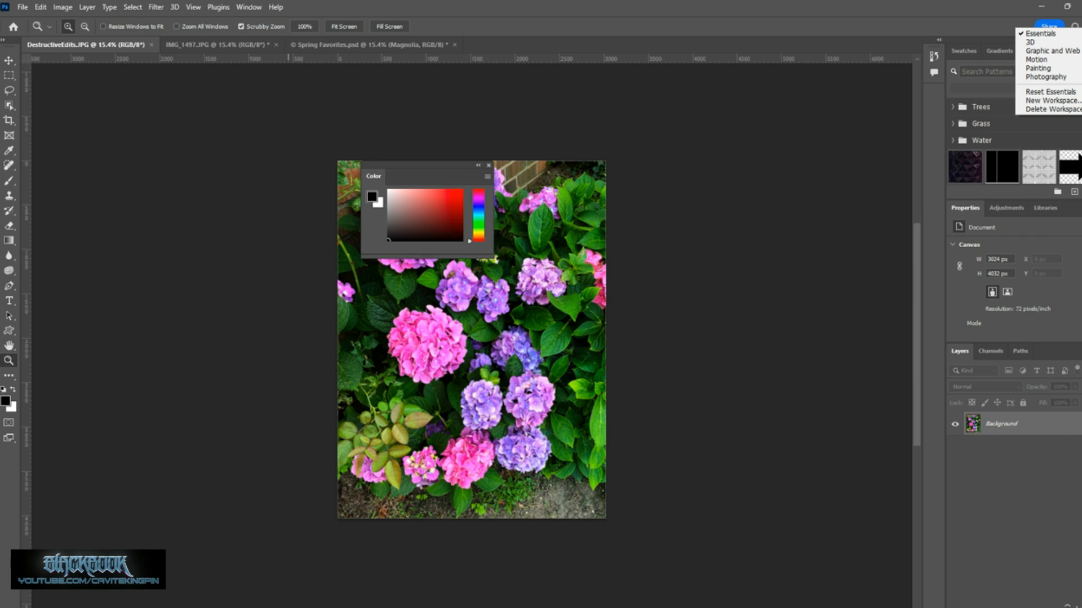
{"action": "left_click", "coordinate": [1074, 96]}
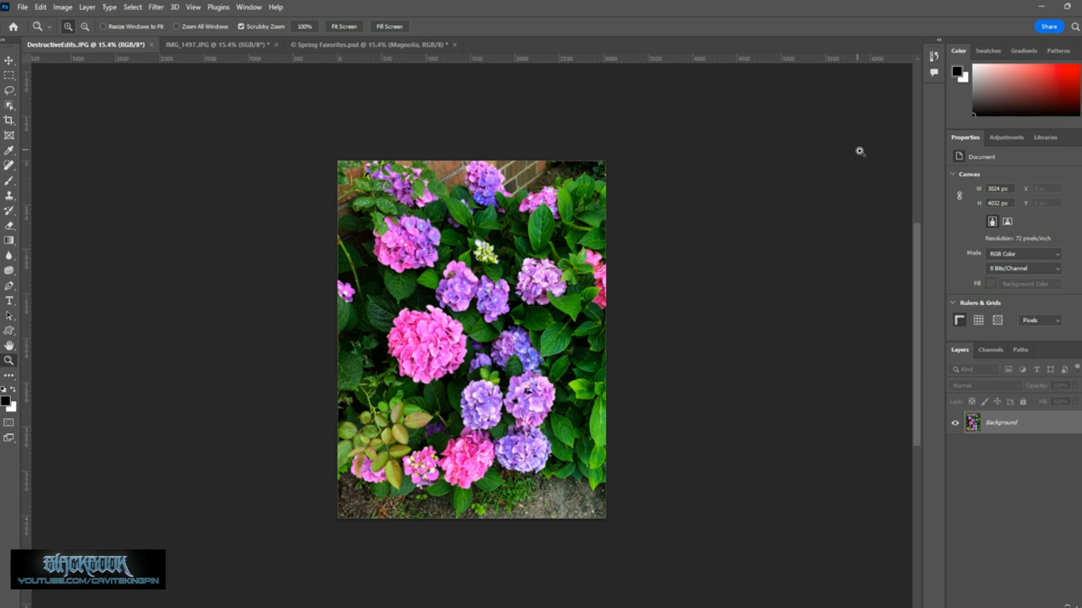
Dock the Properties panel beside the toolbar, group the History panel with it, and narrow the dock with Properties in front.
{"action": "left_click_drag", "start_coordinate": [967, 138], "coordinate": [5, 116]}
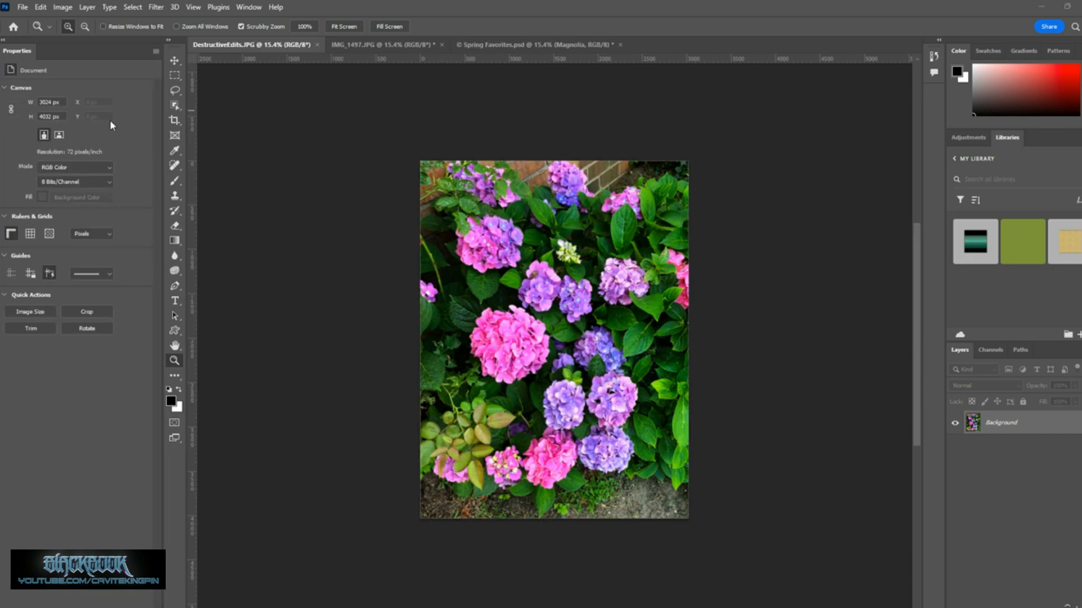
{"action": "left_click_drag", "start_coordinate": [174, 45], "coordinate": [7, 56]}
{"action": "left_click_drag", "start_coordinate": [929, 66], "coordinate": [112, 58]}
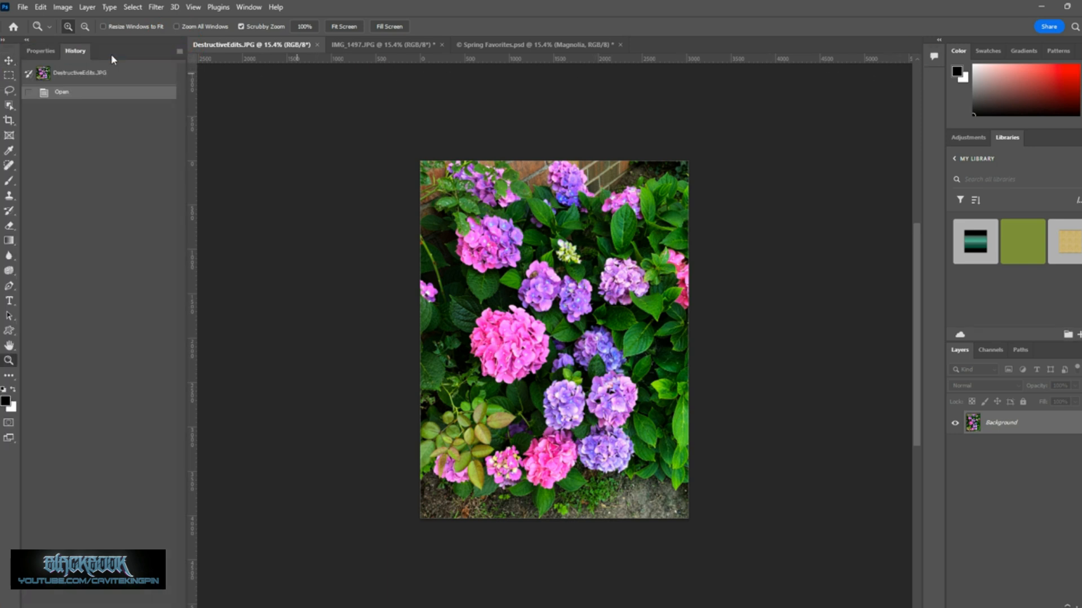
{"action": "left_click", "coordinate": [51, 51]}
{"action": "left_click_drag", "start_coordinate": [186, 83], "coordinate": [153, 82]}
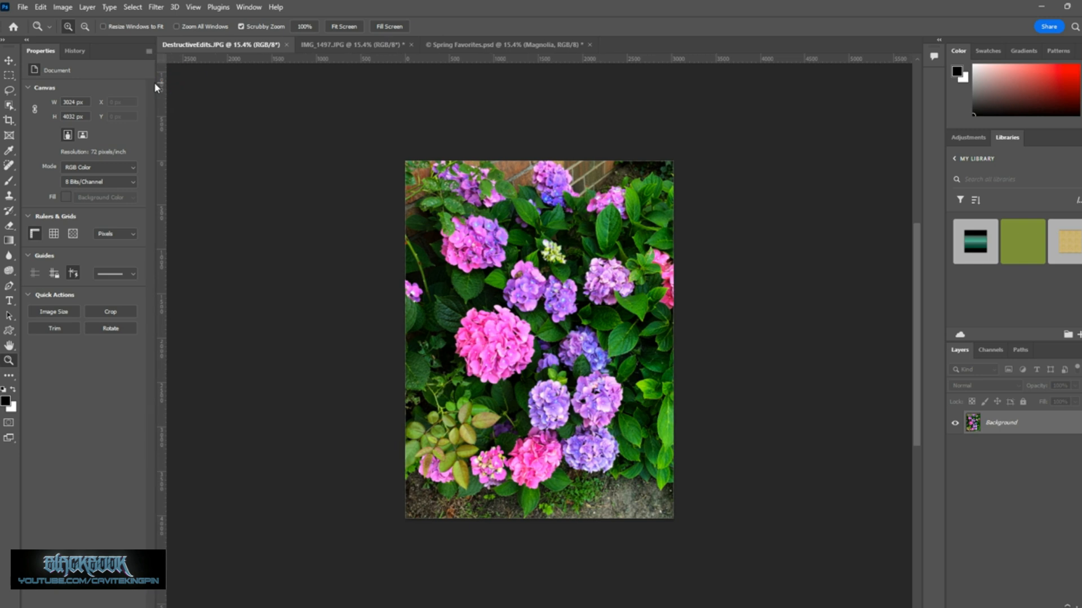
Close the remaining collapsed Comments tab group and save the layout as a new workspace named My Custom Space.
{"action": "right_click", "coordinate": [930, 58]}
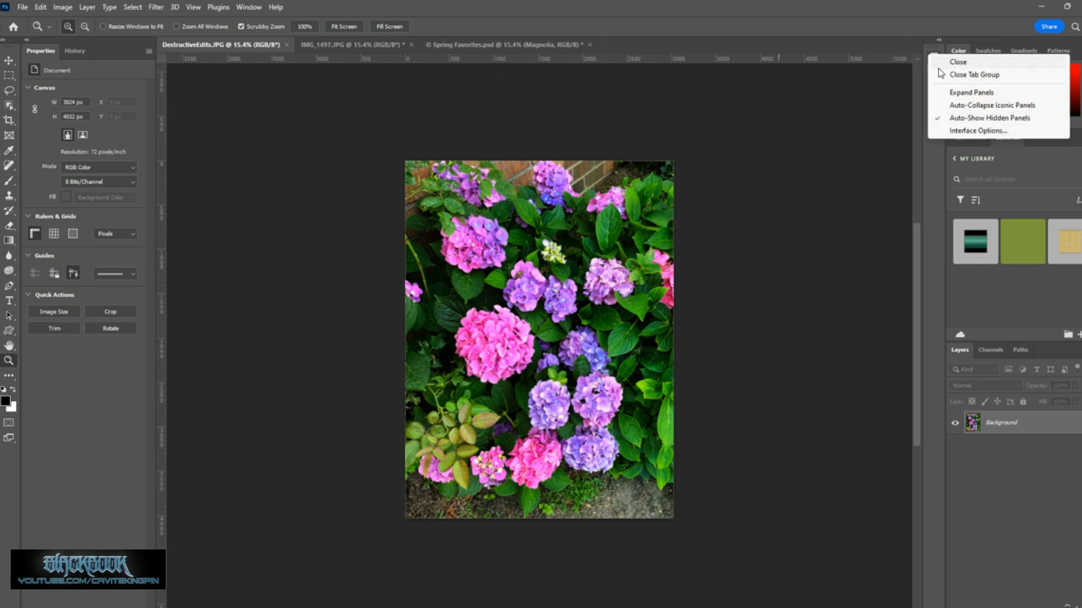
{"action": "left_click", "coordinate": [939, 74]}
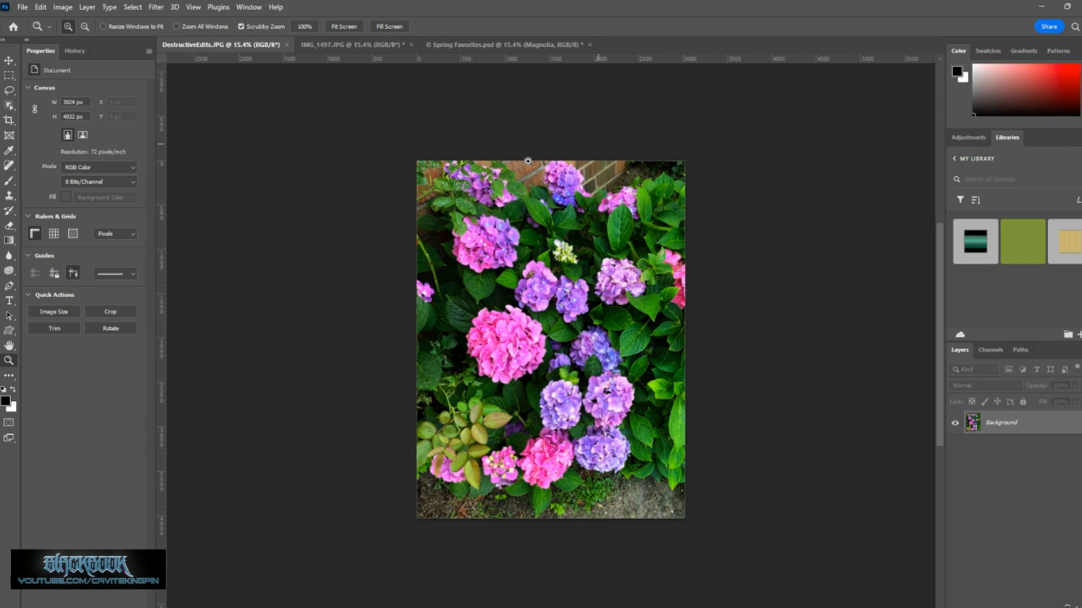
{"action": "left_click", "coordinate": [251, 9]}
{"action": "mouse_move", "coordinate": [338, 32]}
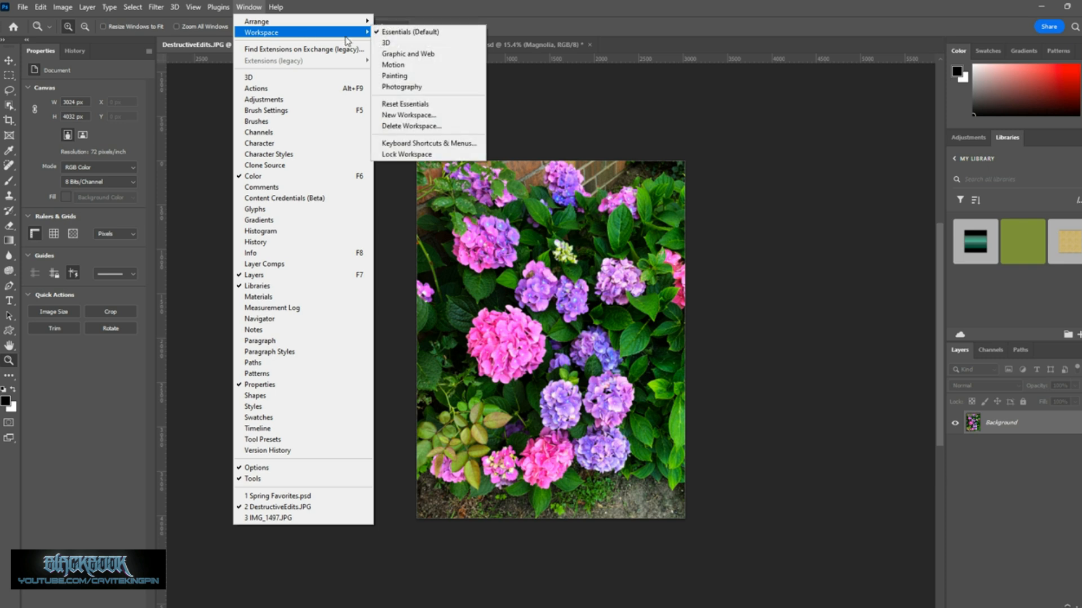
{"action": "left_click", "coordinate": [411, 116]}
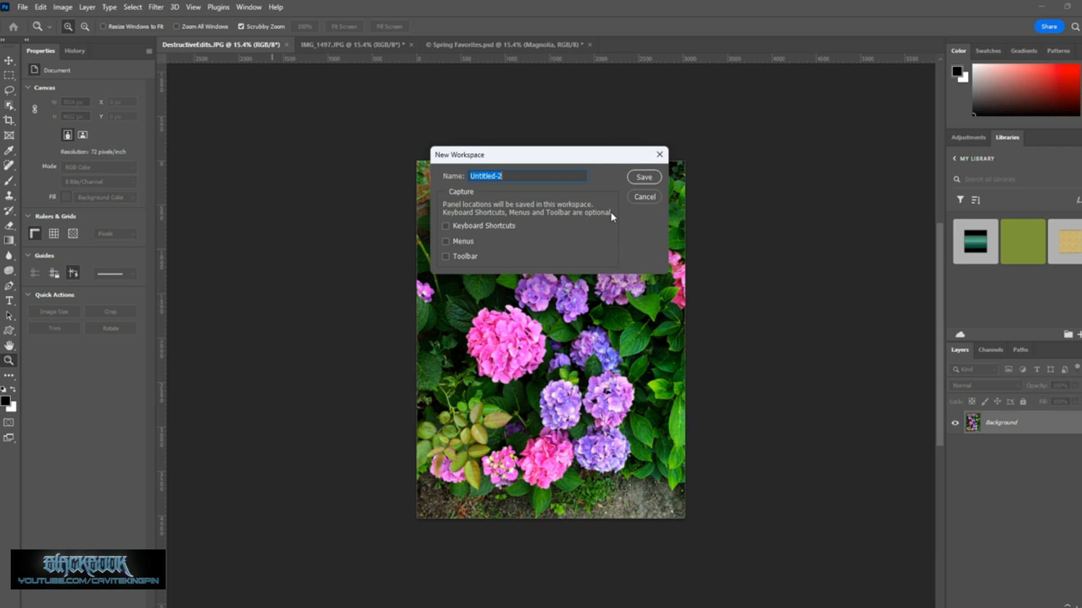
{"action": "type", "text": "My Custom Space"}
{"action": "left_click", "coordinate": [643, 177]}
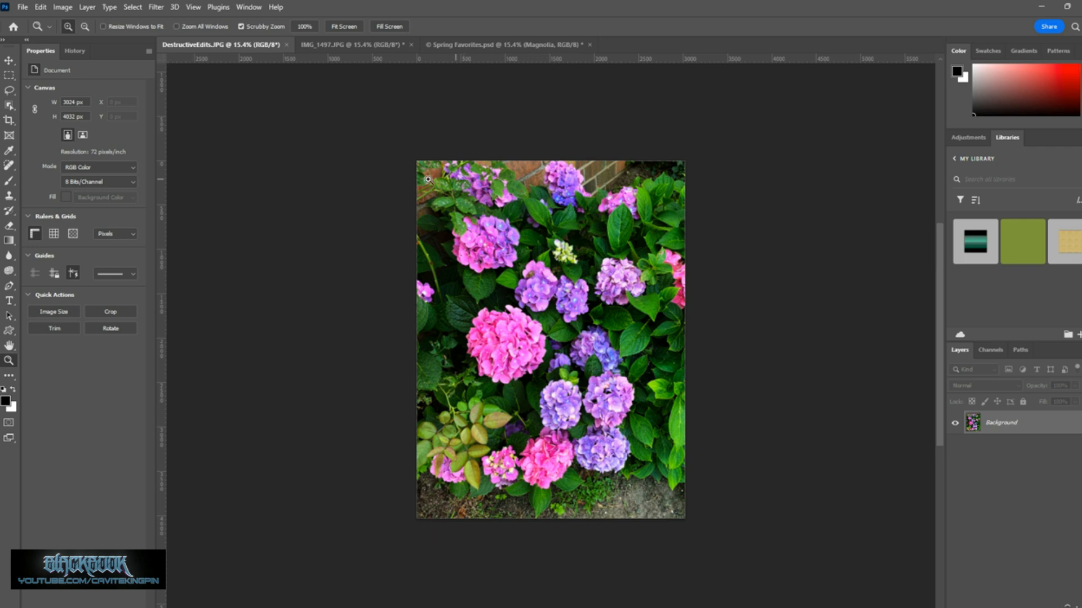
Float the History panel over the image, and reset My Custom Space to its saved layout.
{"action": "left_click_drag", "start_coordinate": [72, 51], "coordinate": [459, 146]}
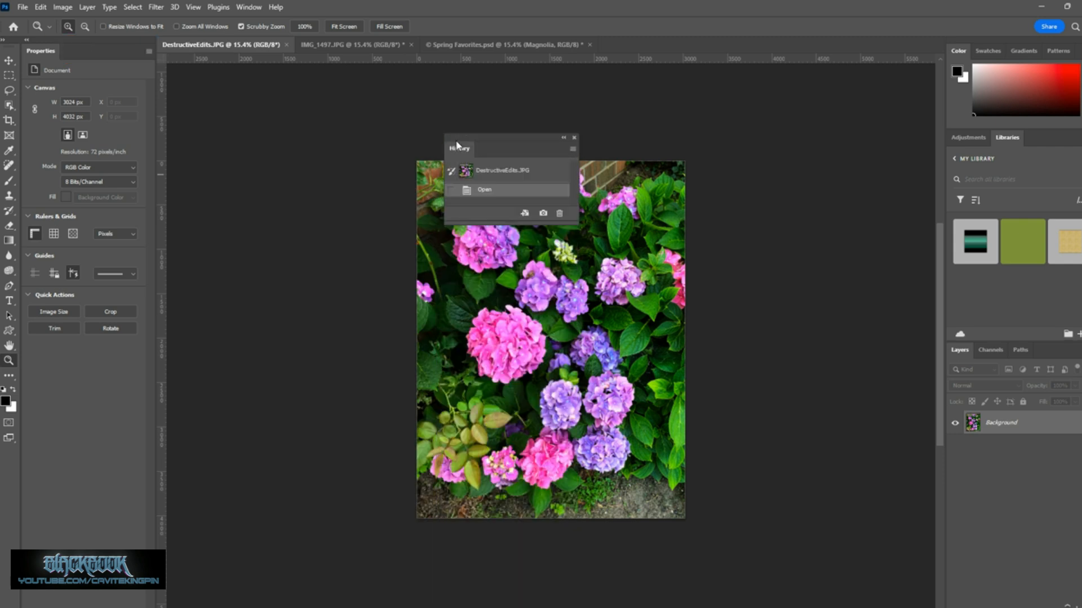
{"action": "left_click", "coordinate": [249, 8]}
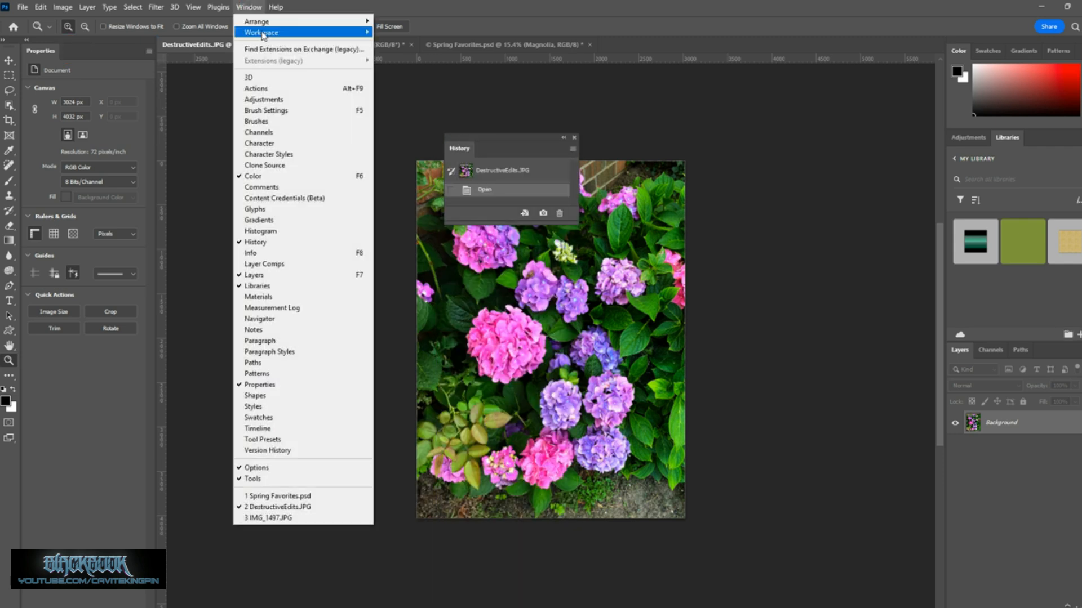
{"action": "mouse_move", "coordinate": [263, 34]}
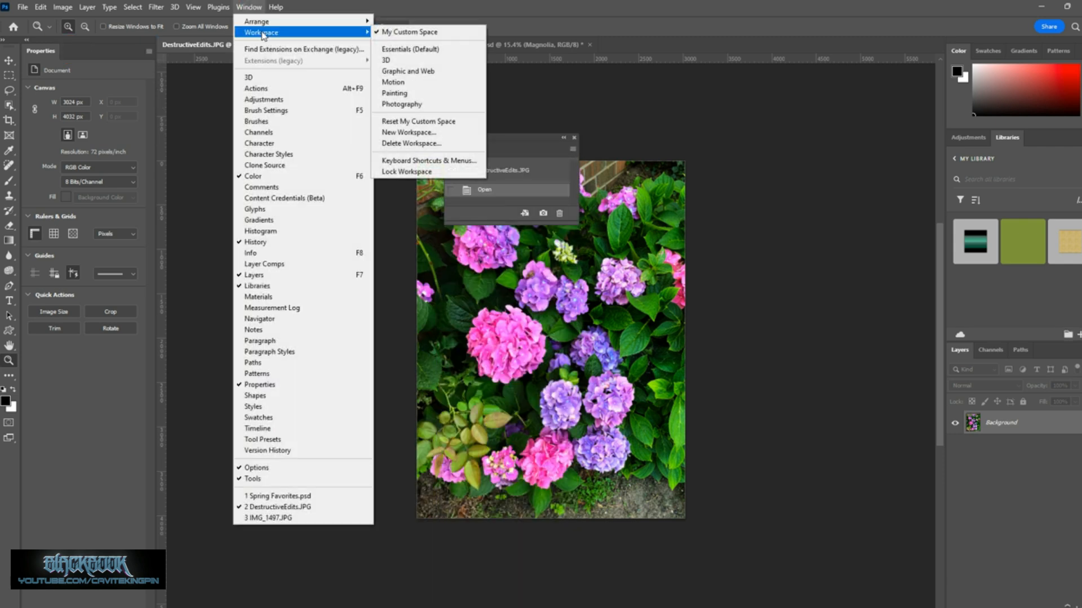
{"action": "left_click", "coordinate": [448, 121]}
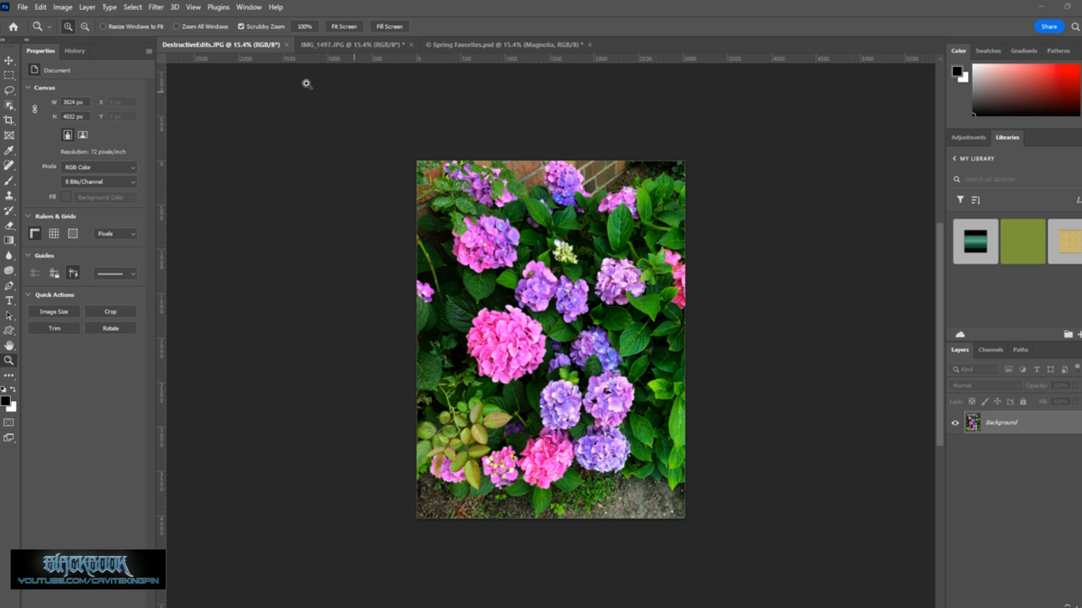
Look up My Custom Space in the list of available workspaces and select it.
{"action": "left_click", "coordinate": [250, 7]}
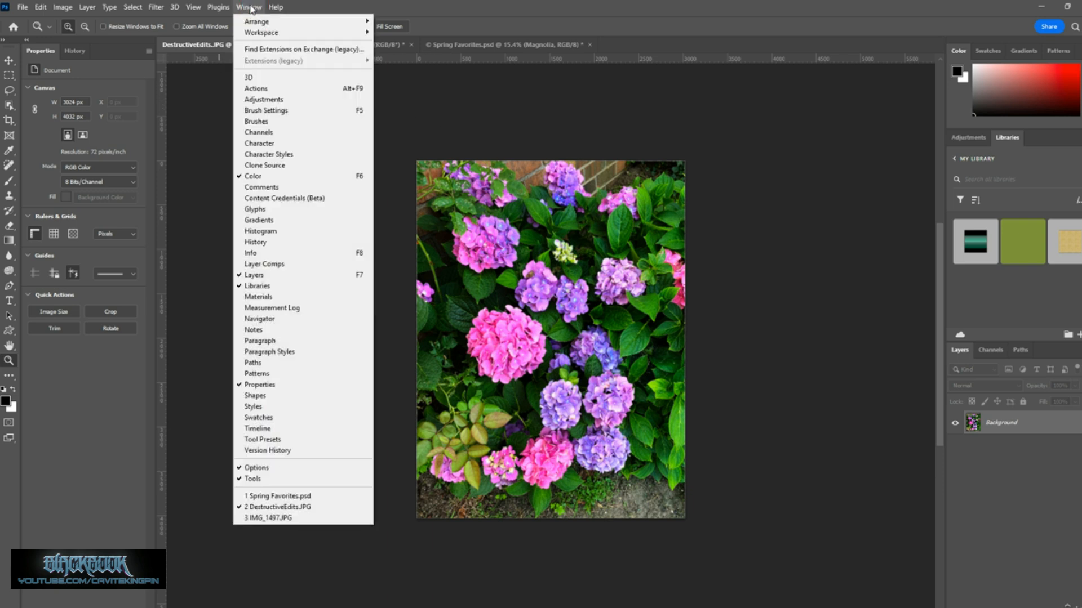
{"action": "mouse_move", "coordinate": [258, 34]}
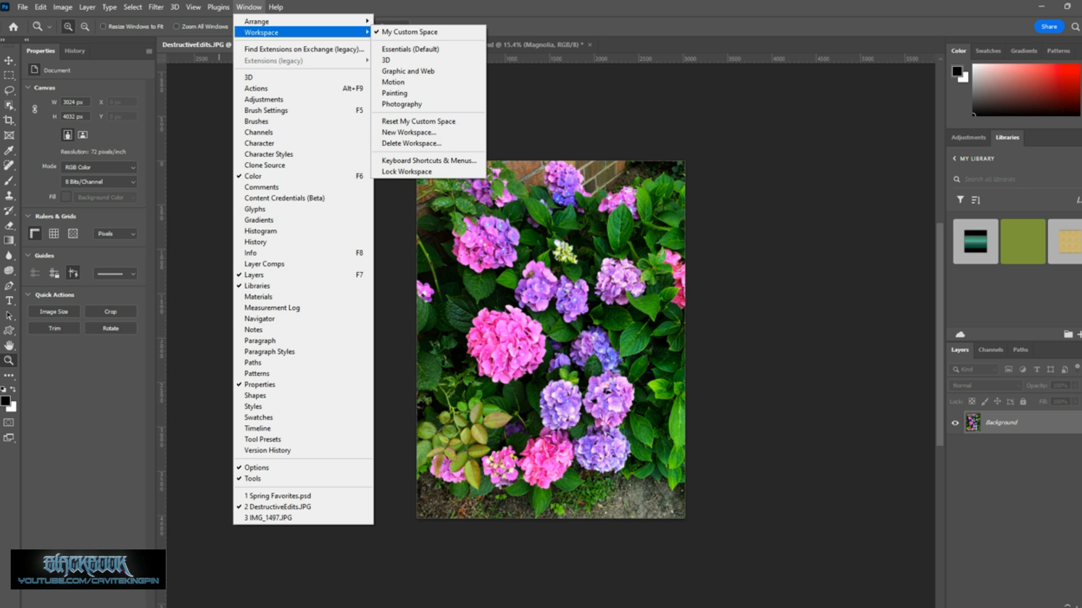
{"action": "left_click", "coordinate": [1077, 26]}
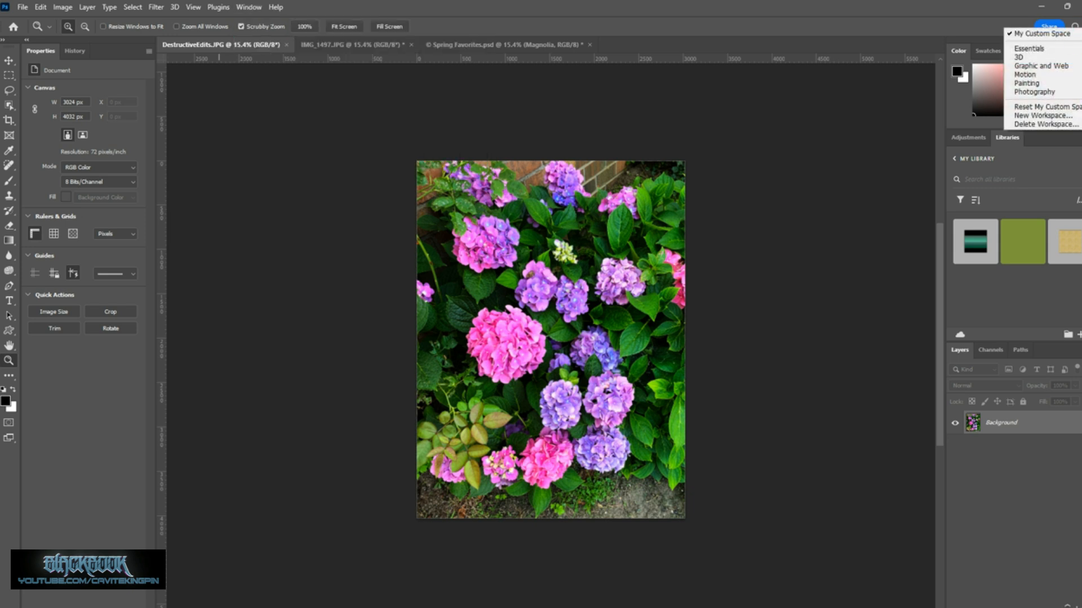
{"action": "left_click", "coordinate": [1042, 34]}
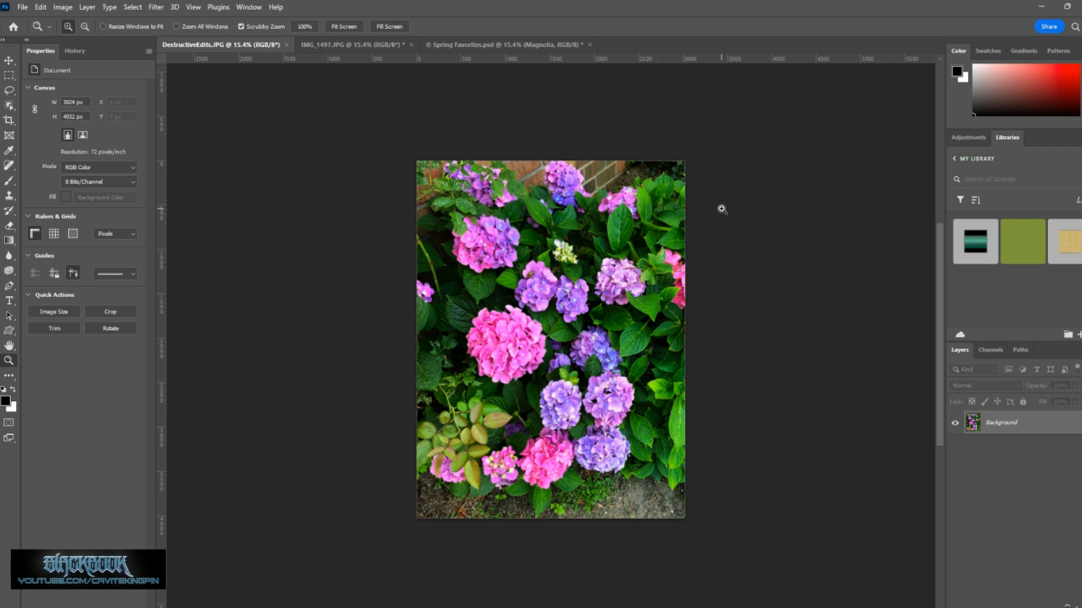
Switch to the Essentials (Default) workspace and delete the custom workspace My Custom Space.
{"action": "left_click", "coordinate": [256, 8]}
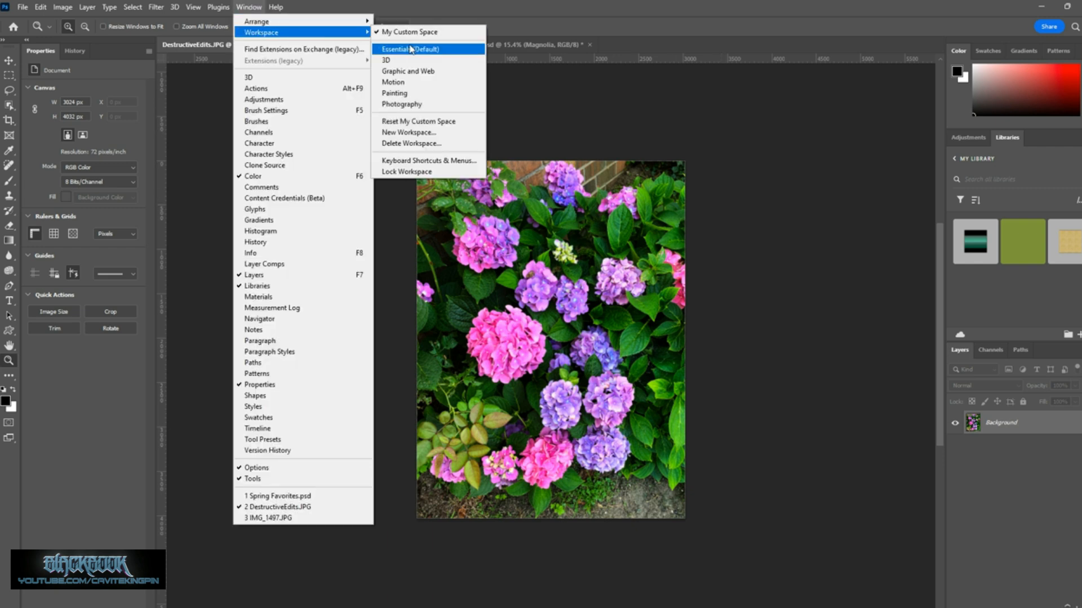
{"action": "left_click", "coordinate": [408, 48]}
{"action": "left_click", "coordinate": [249, 7]}
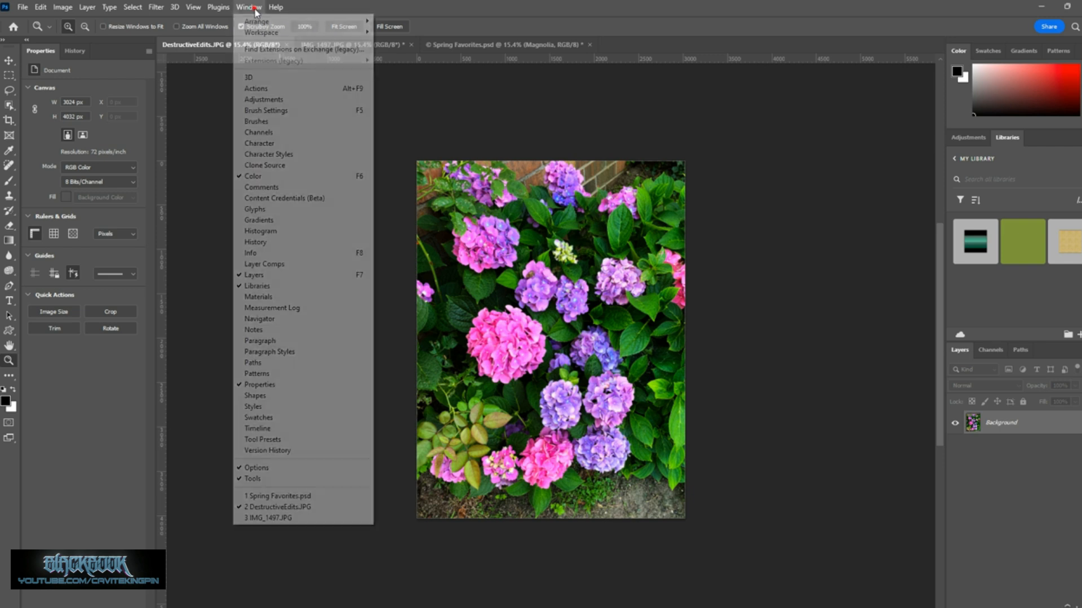
{"action": "mouse_move", "coordinate": [262, 33]}
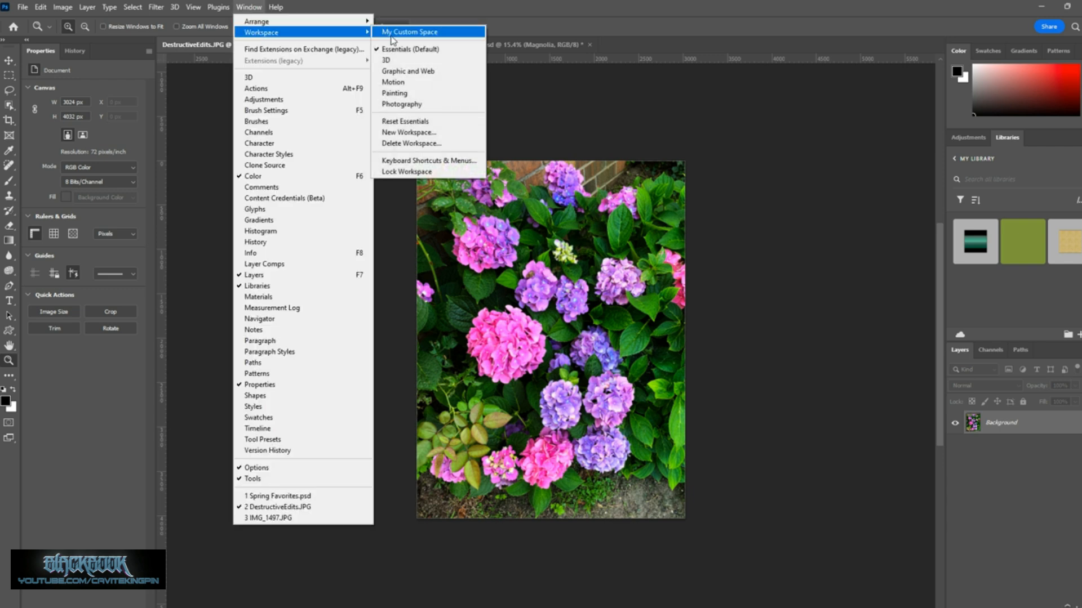
{"action": "left_click", "coordinate": [444, 146]}
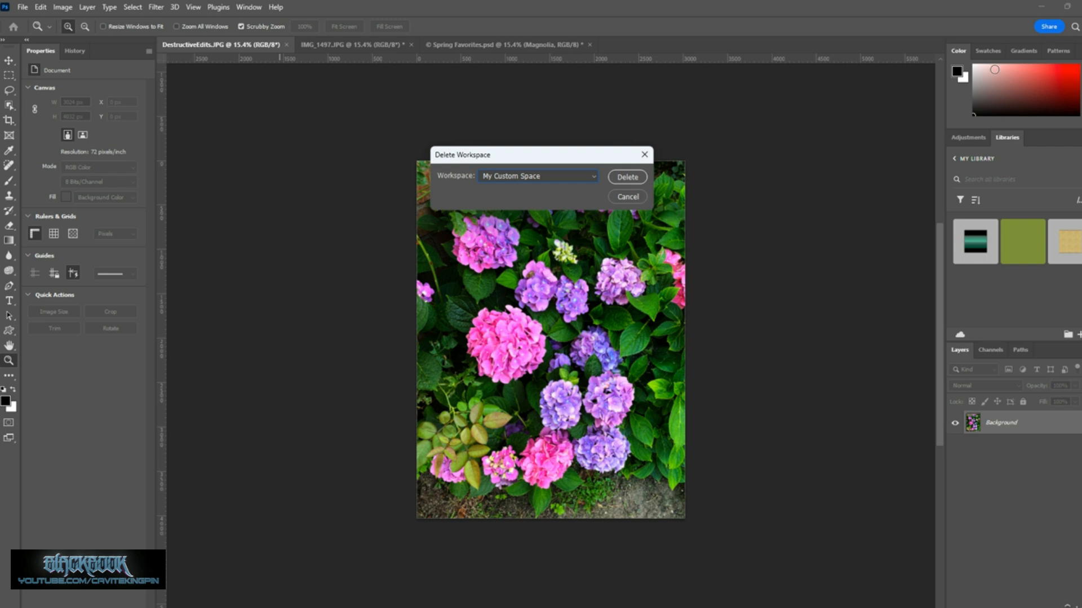
{"action": "left_click", "coordinate": [595, 177]}
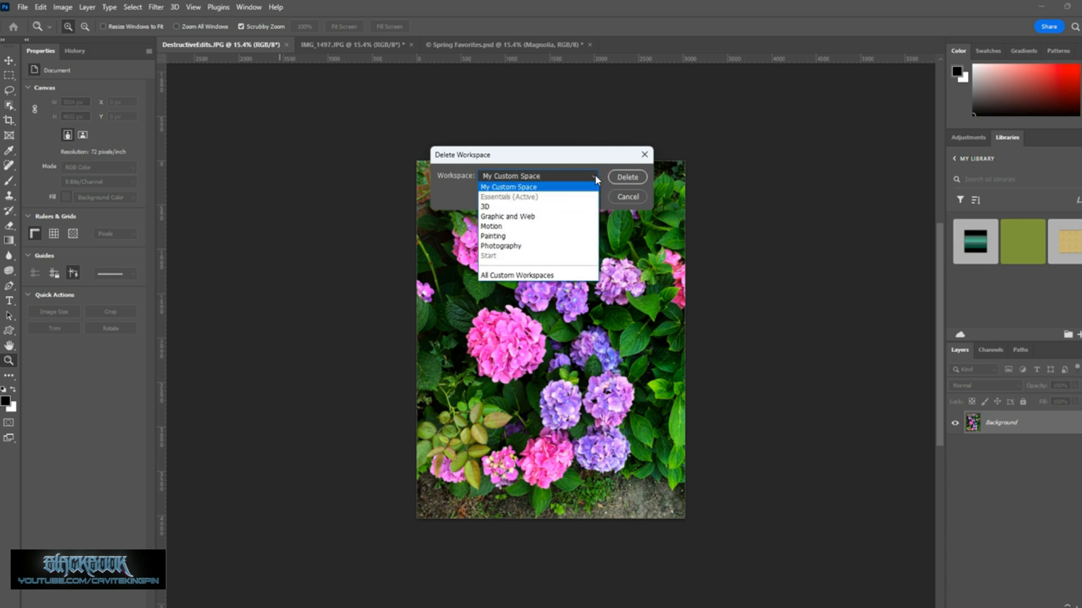
{"action": "left_click", "coordinate": [568, 190]}
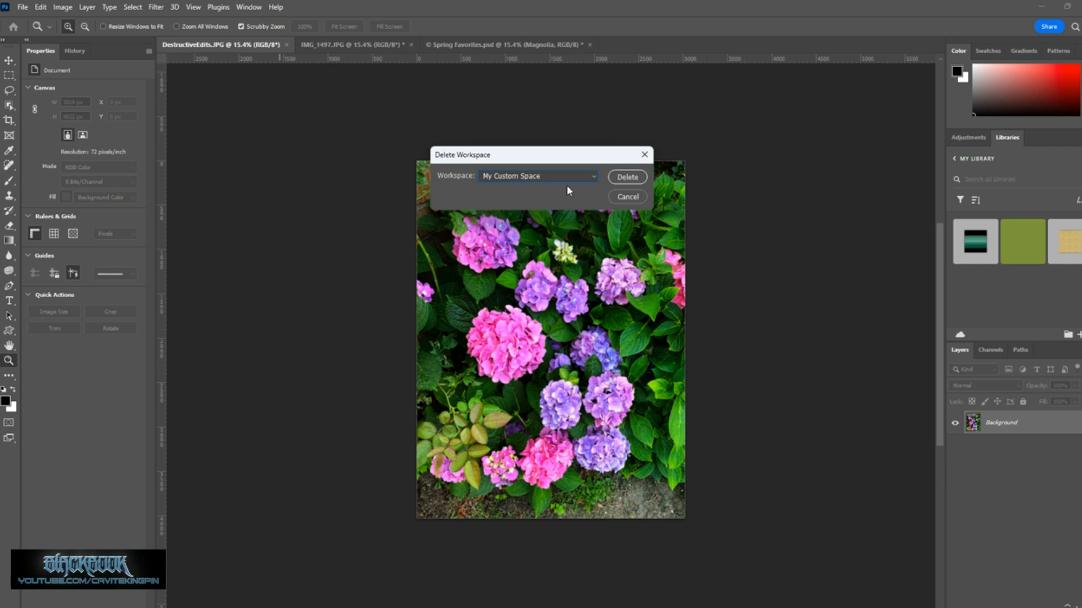
{"action": "left_click", "coordinate": [578, 174]}
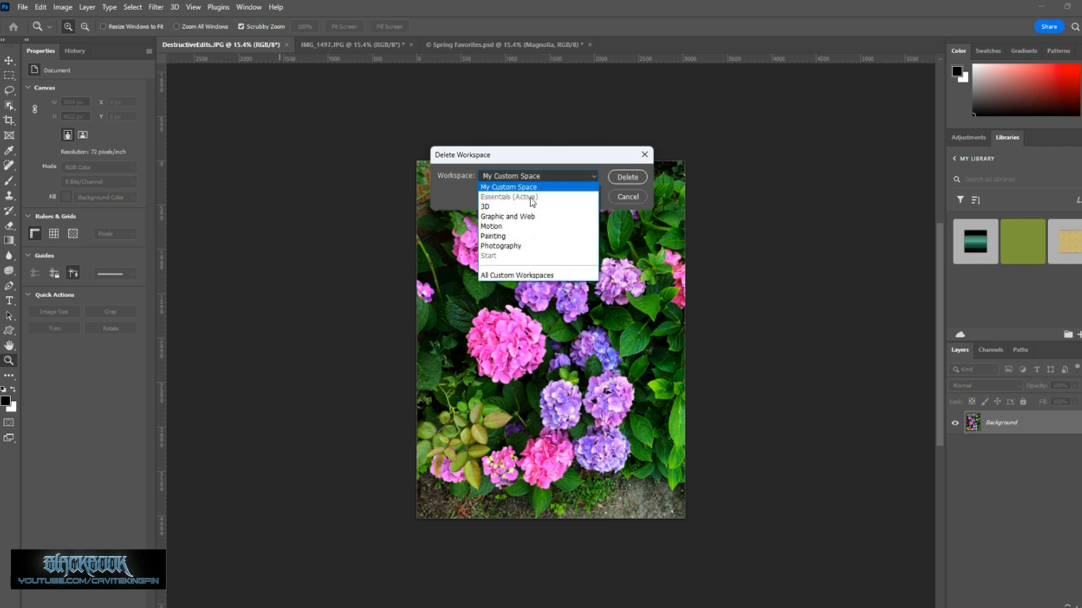
{"action": "left_click", "coordinate": [544, 186]}
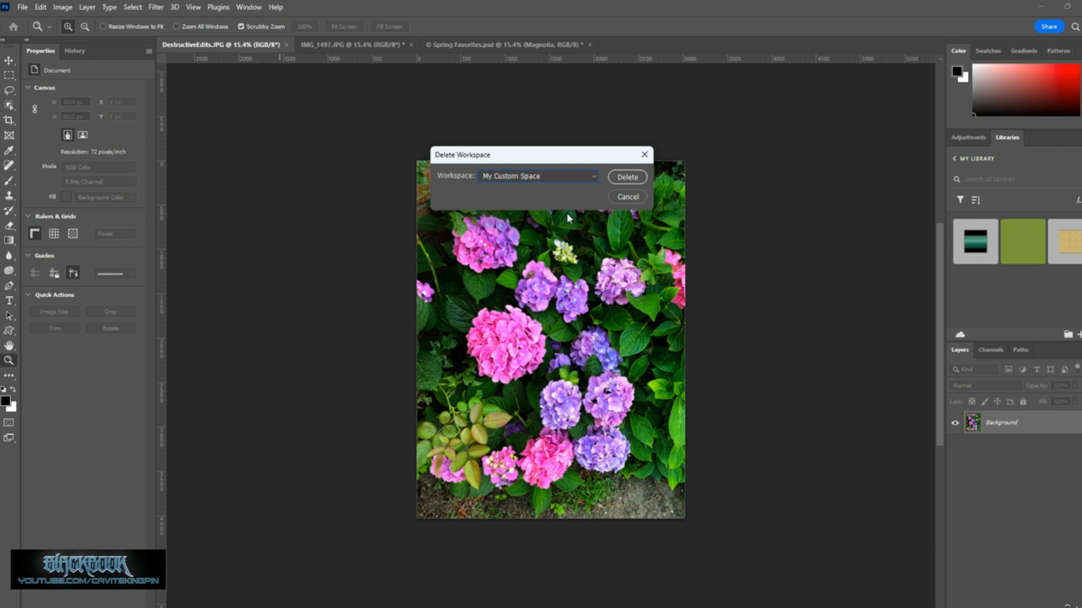
{"action": "left_click", "coordinate": [623, 179]}
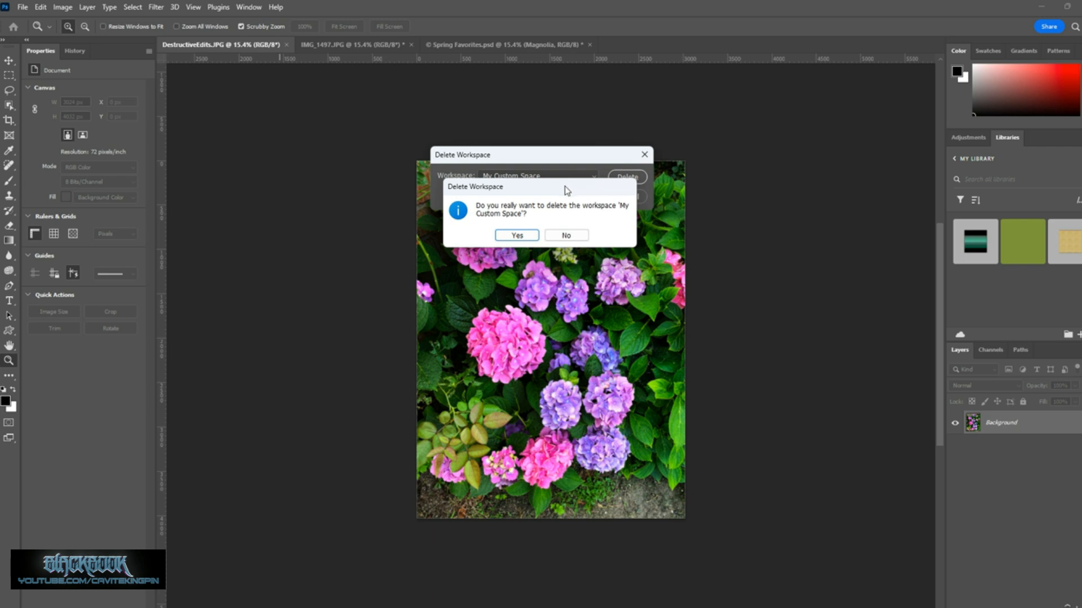
{"action": "left_click", "coordinate": [526, 234]}
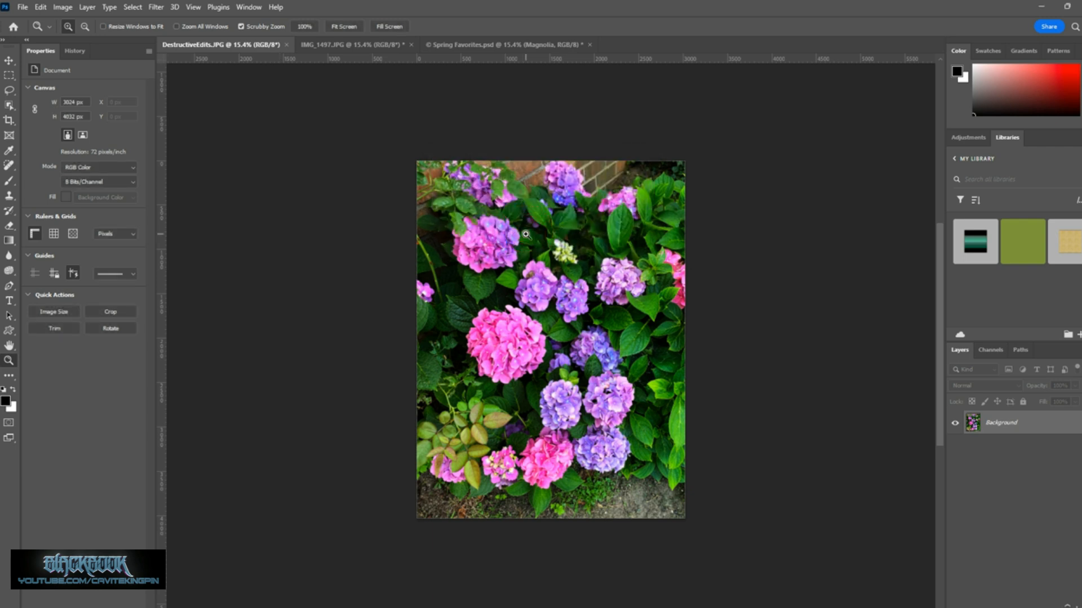
Reset the Essentials workspace to its default panel layout.
{"action": "left_click", "coordinate": [248, 7]}
{"action": "mouse_move", "coordinate": [259, 33]}
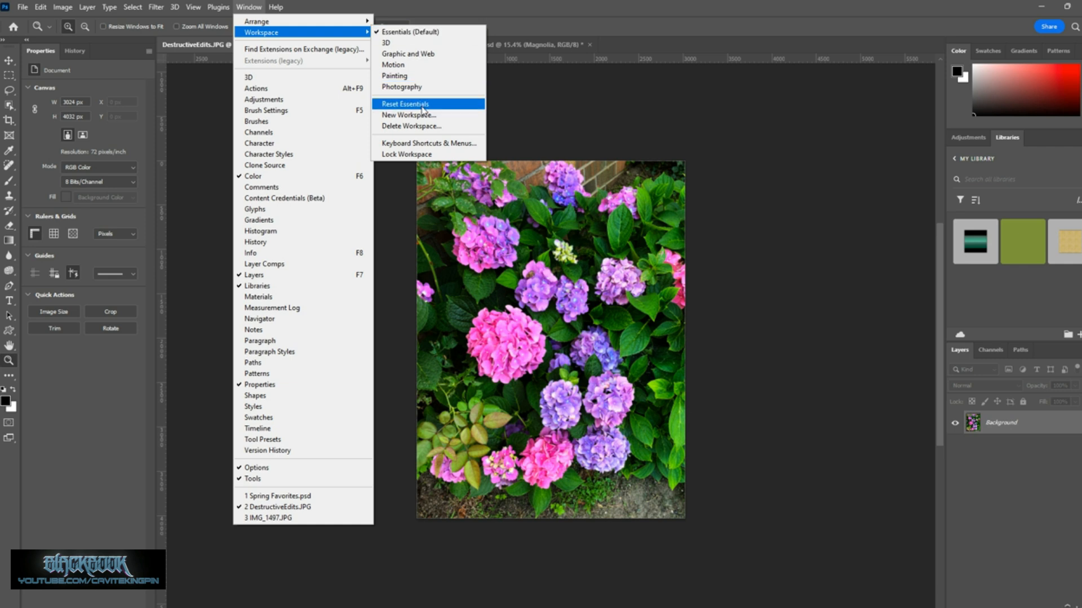
{"action": "left_click", "coordinate": [421, 105]}
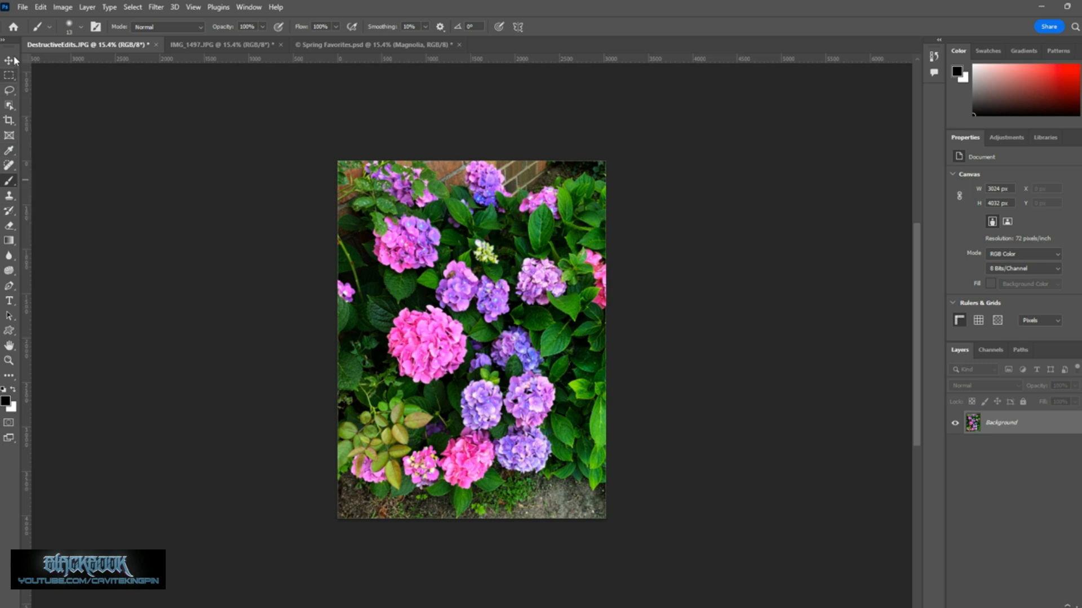
Float the toolbar over the document area and dock it back at the edge, toggling its column layout.
{"action": "left_click_drag", "start_coordinate": [10, 47], "coordinate": [341, 125]}
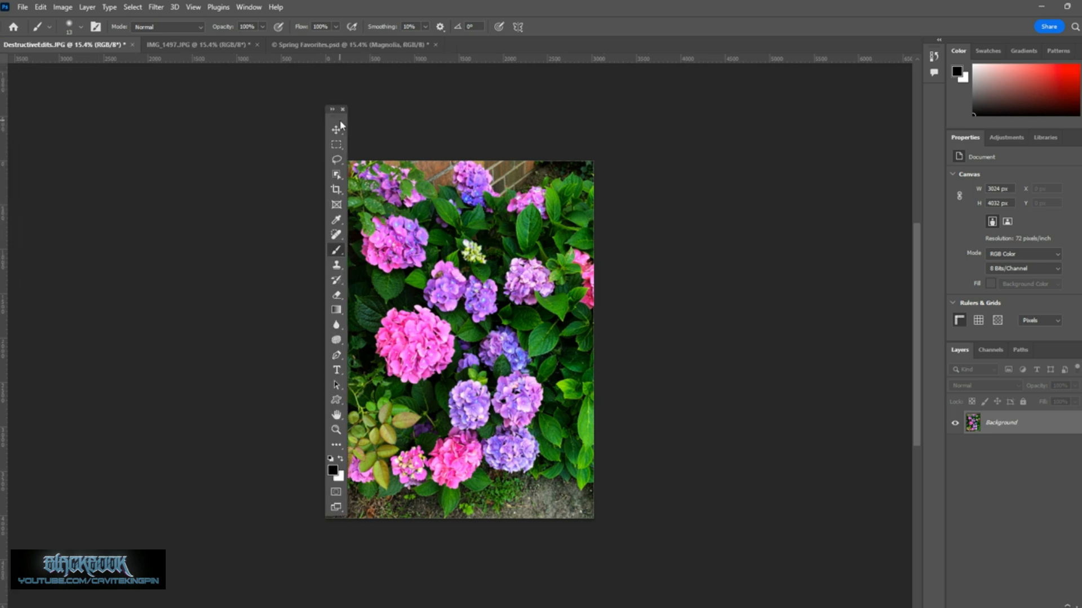
{"action": "left_click_drag", "start_coordinate": [339, 116], "coordinate": [208, 122]}
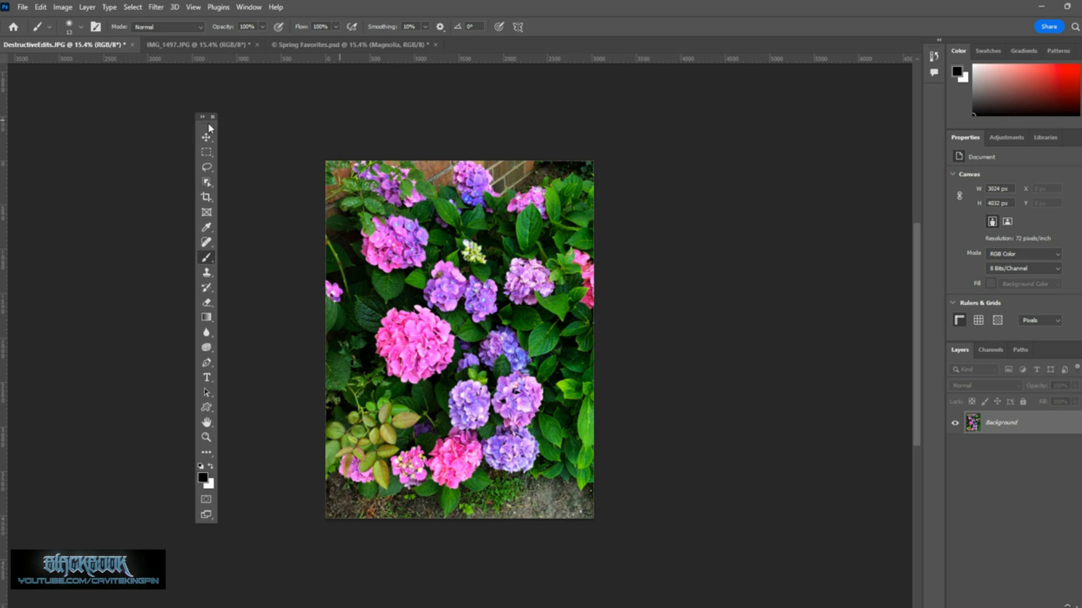
{"action": "left_click_drag", "start_coordinate": [208, 123], "coordinate": [160, 101]}
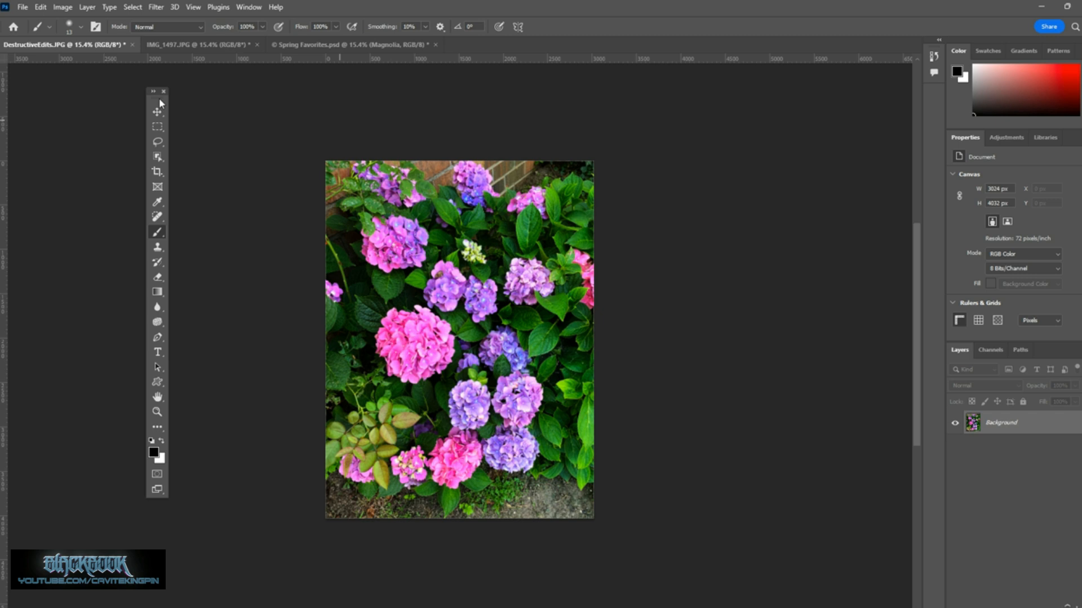
{"action": "left_click_drag", "start_coordinate": [159, 98], "coordinate": [2, 118]}
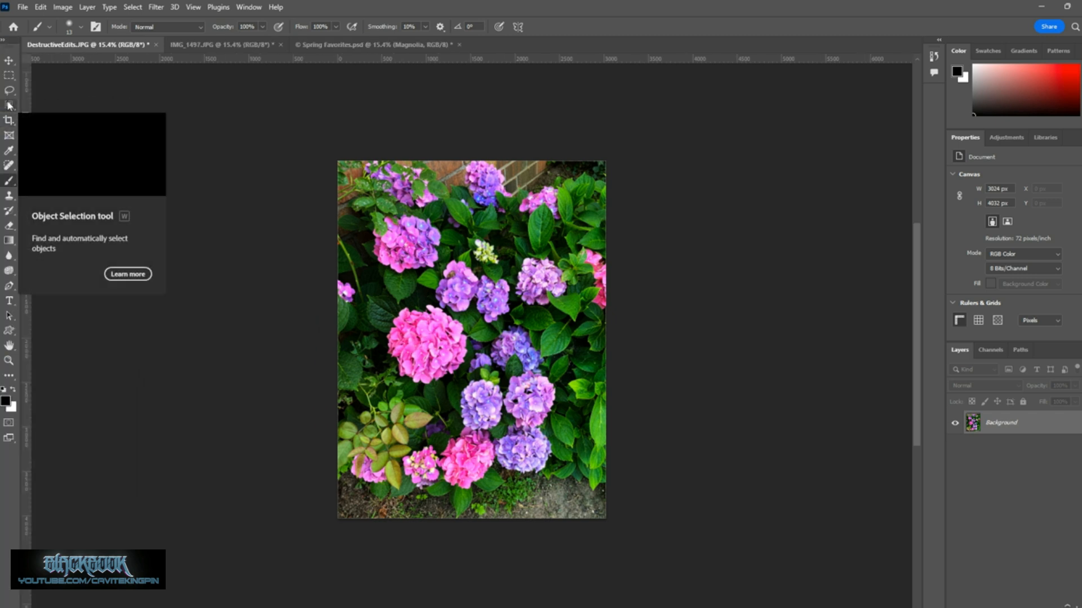
{"action": "left_click", "coordinate": [5, 42]}
{"action": "left_click", "coordinate": [5, 42]}
Compare the tool options of the Move tool with those of the Brush tool.
{"action": "left_click", "coordinate": [11, 61]}
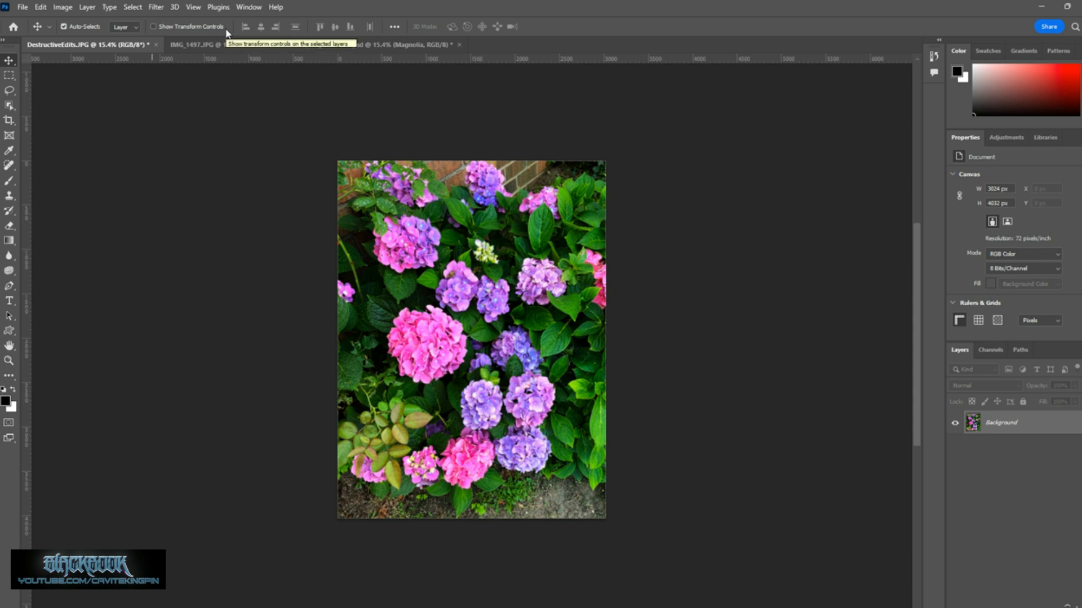
{"action": "left_click", "coordinate": [9, 181]}
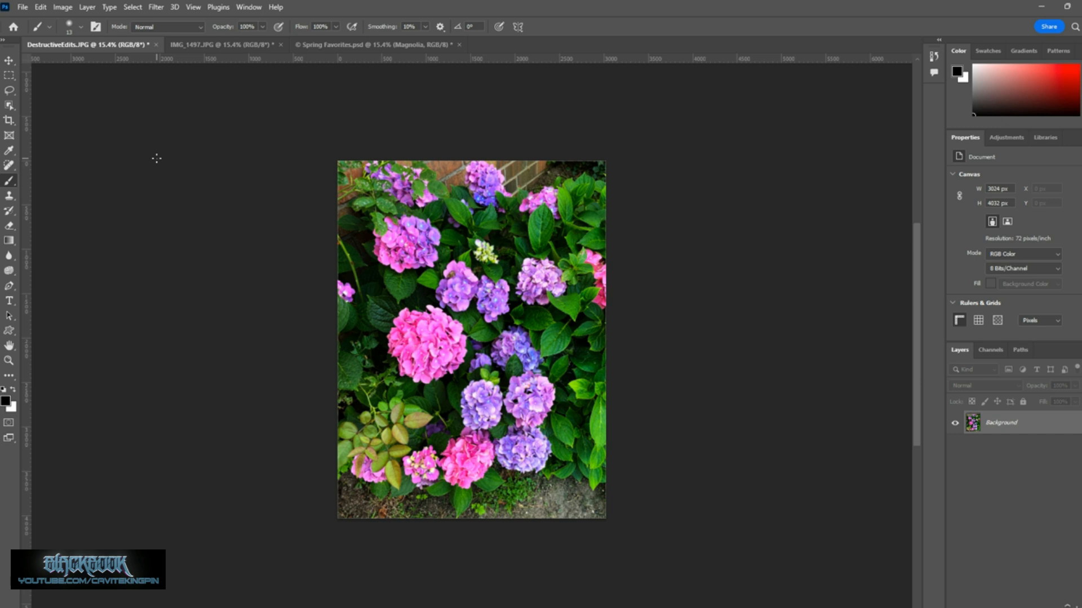
Choose the Pencil Tool from the brush tool group and cycle through the group's tools back to the Brush Tool.
{"action": "right_click", "coordinate": [10, 182]}
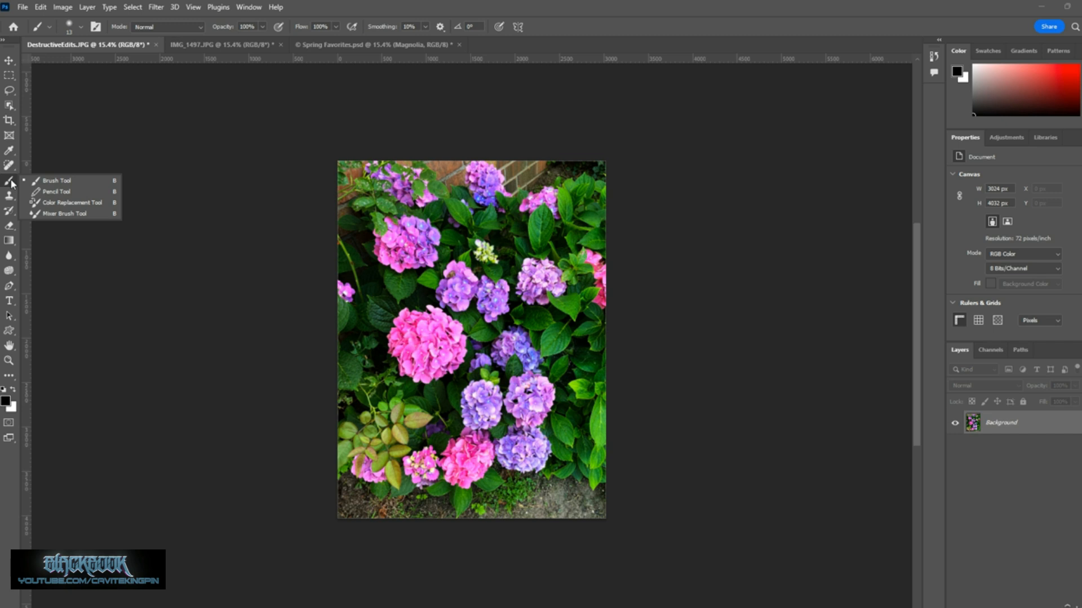
{"action": "left_click", "coordinate": [65, 191]}
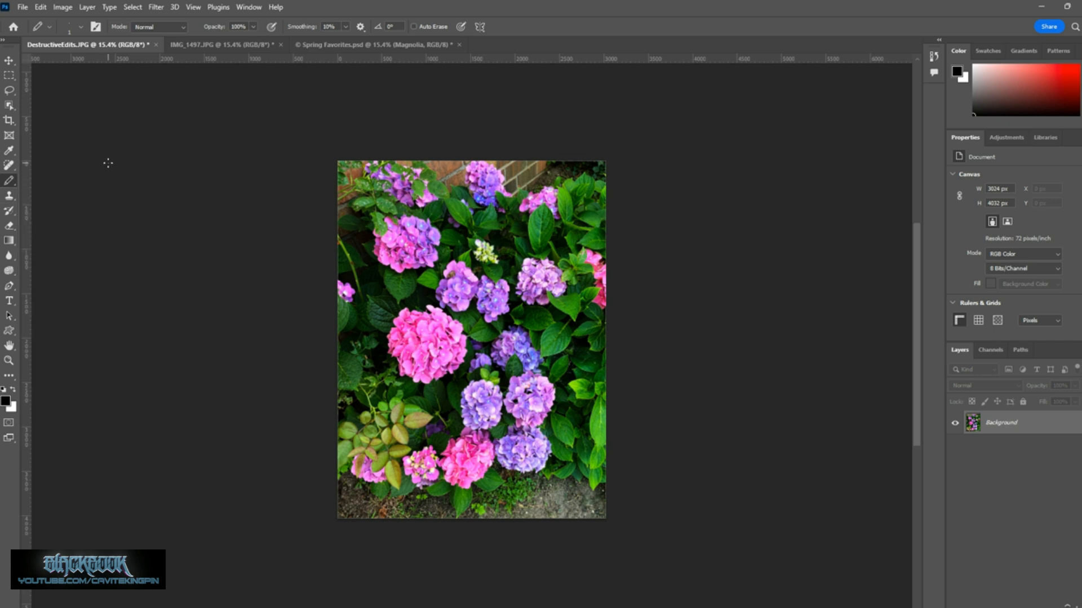
{"action": "key", "text": "shift+b"}
{"action": "key", "text": "shift+b"}
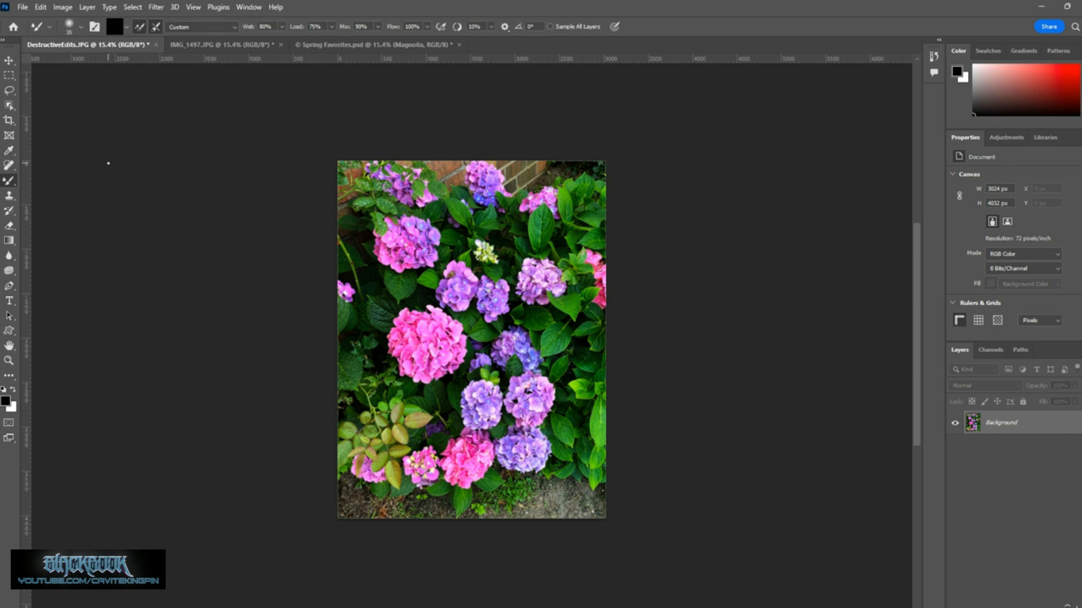
{"action": "key", "text": "shift+b"}
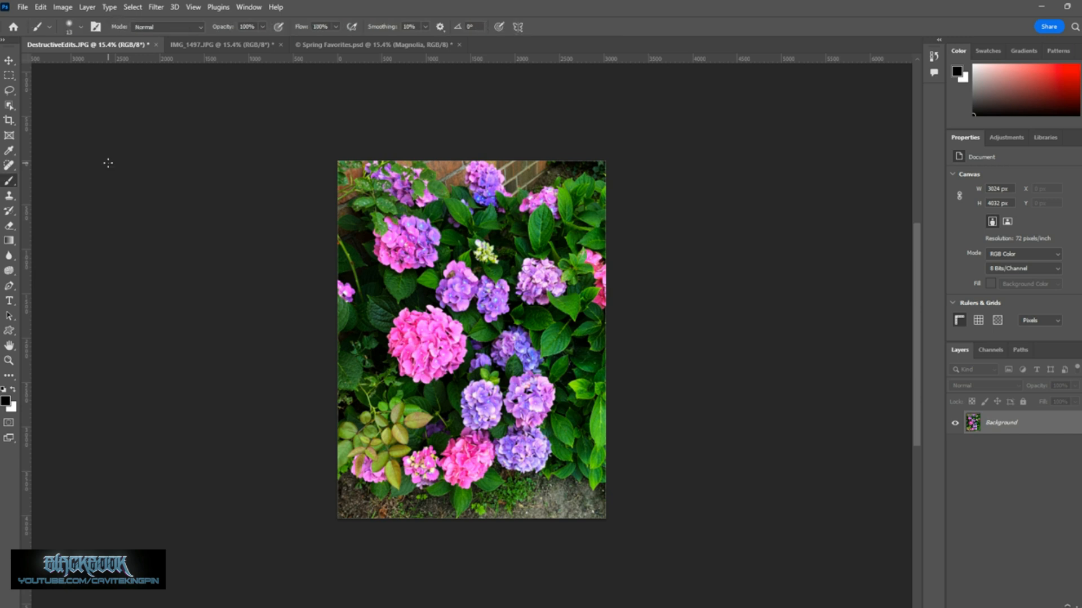
Reset the foreground and background colors to their defaults and swap them back and forth.
{"action": "left_click", "coordinate": [4, 392]}
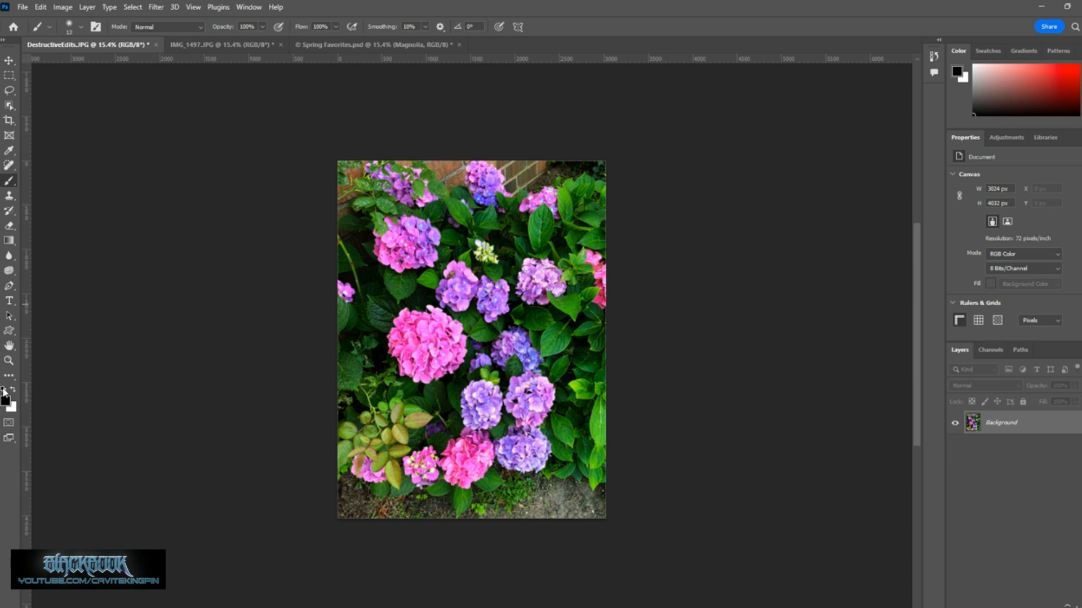
{"action": "left_click", "coordinate": [14, 391]}
{"action": "left_click", "coordinate": [14, 390]}
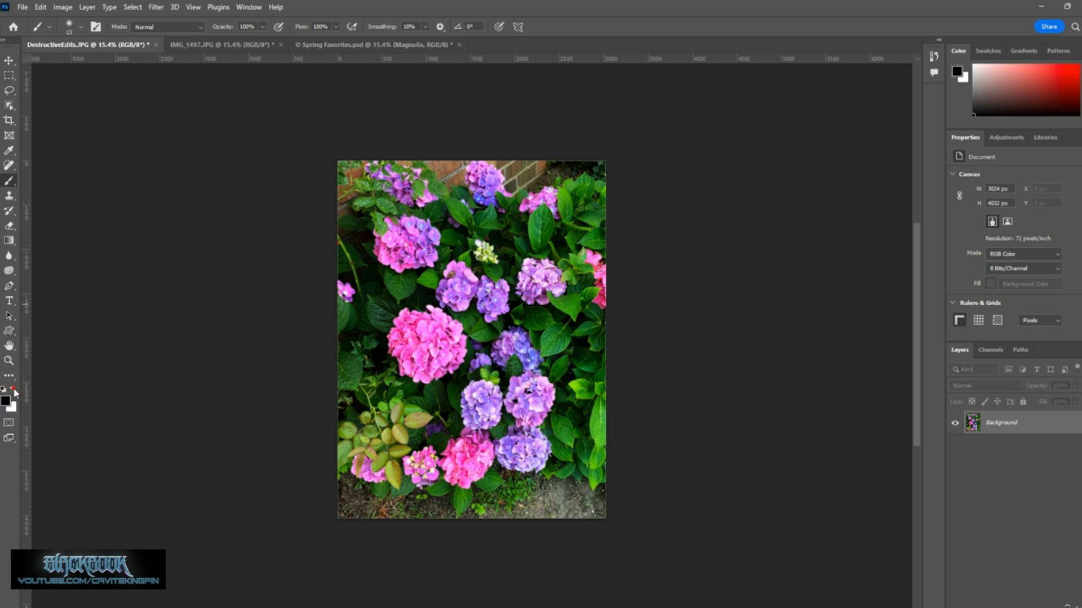
Switch to Full Screen Mode With Menu Bar and cycle on through the screen modes.
{"action": "left_click", "coordinate": [9, 438]}
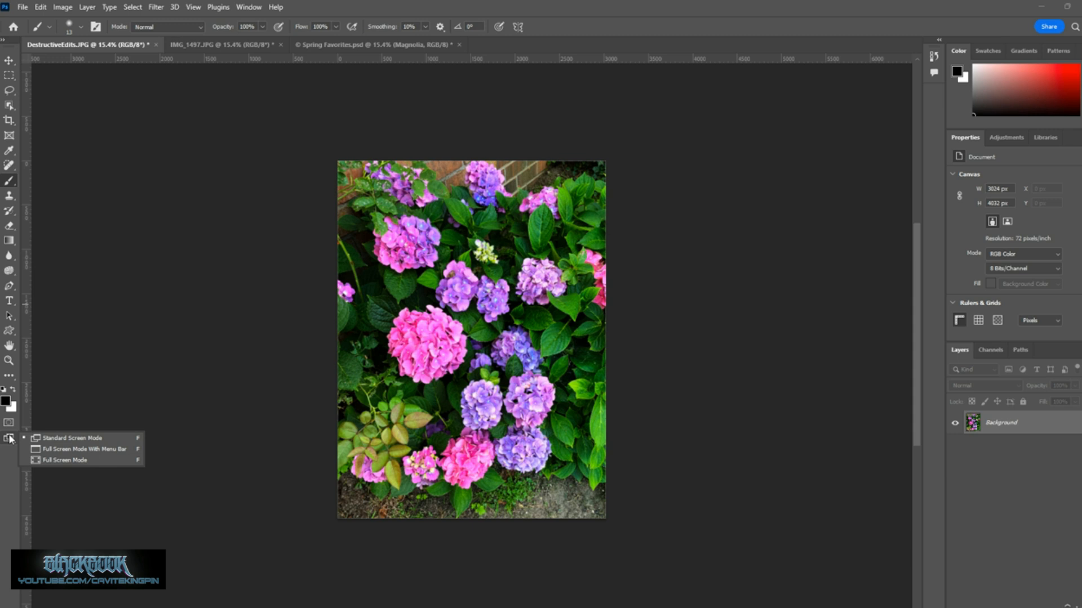
{"action": "left_click", "coordinate": [9, 438]}
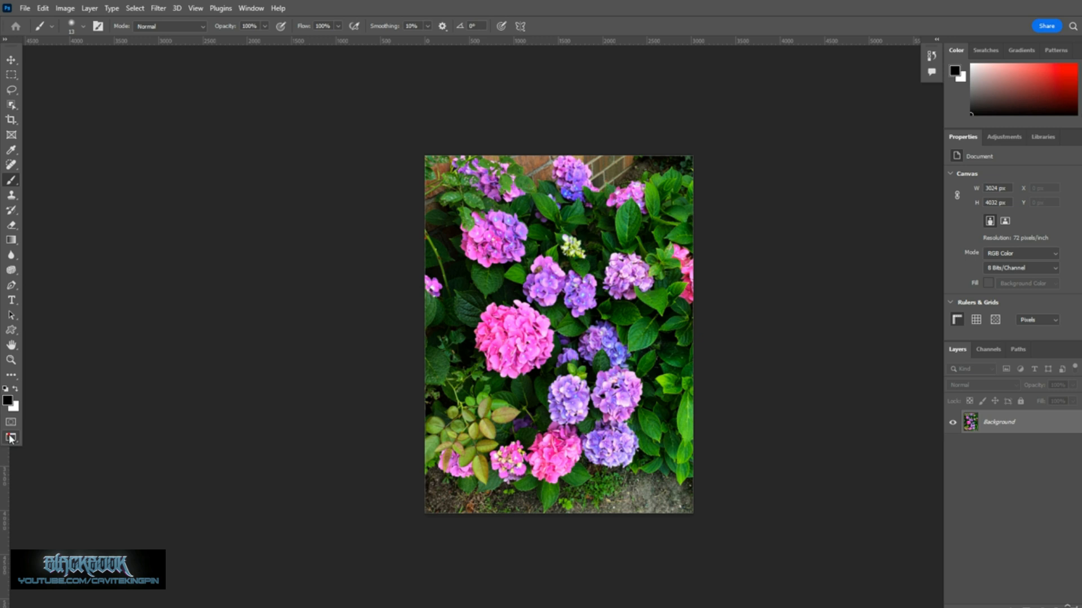
{"action": "left_click", "coordinate": [9, 439]}
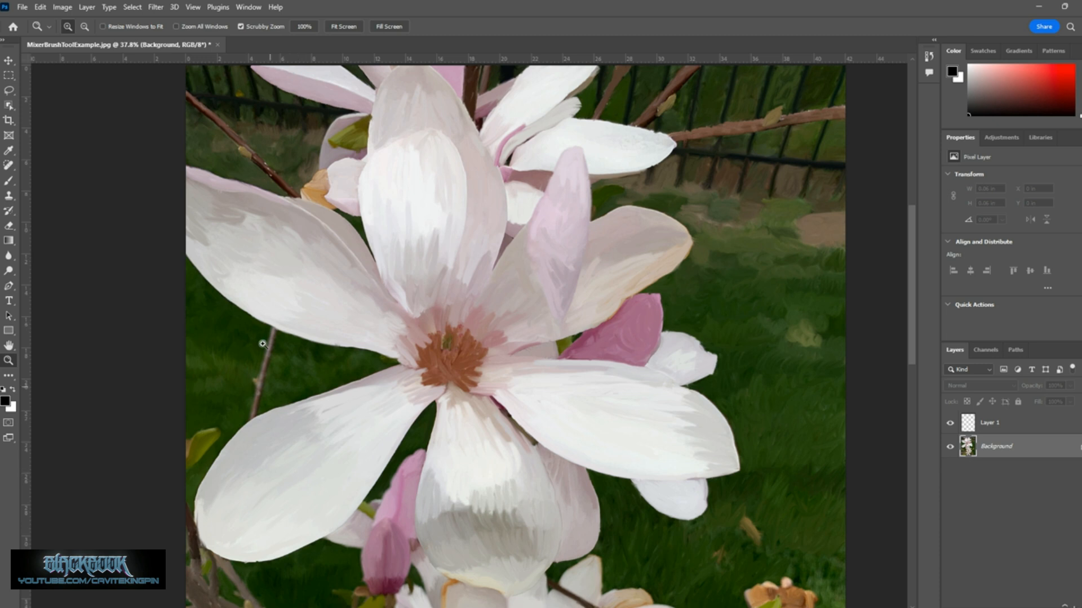
Show the Contextual Task Bar, deselect the Background layer and select it again to compare the bar's display.
{"action": "left_click", "coordinate": [249, 7]}
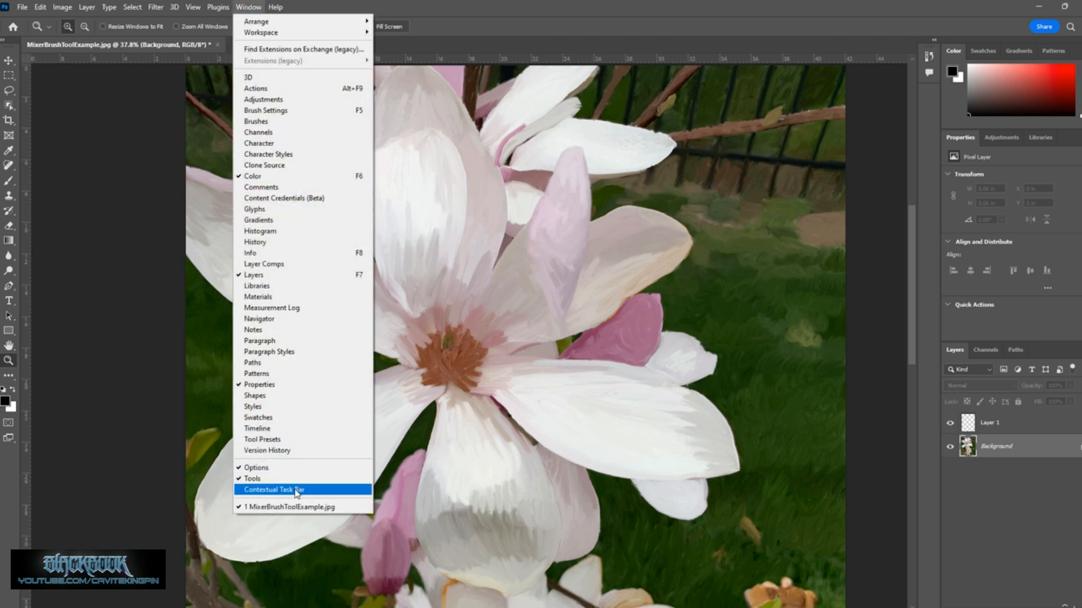
{"action": "left_click", "coordinate": [297, 492]}
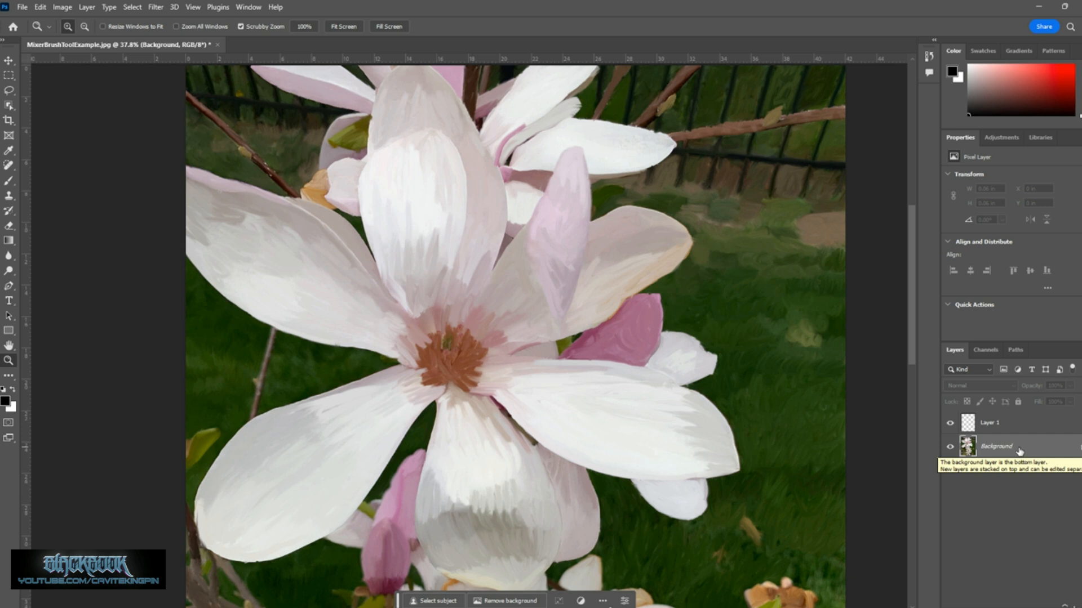
{"action": "left_click", "coordinate": [1009, 501]}
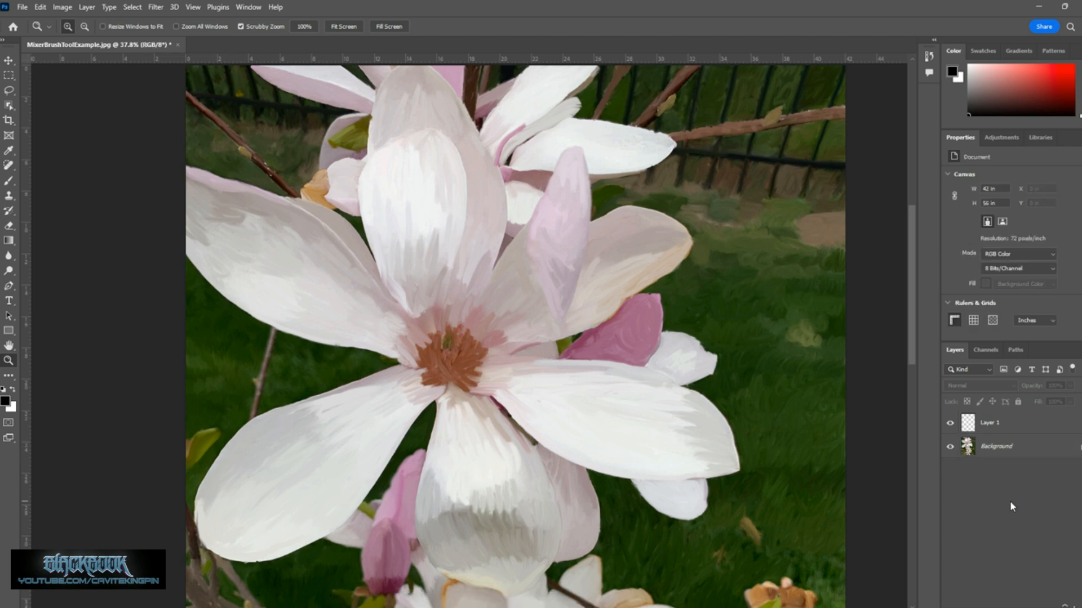
{"action": "left_click", "coordinate": [1016, 448]}
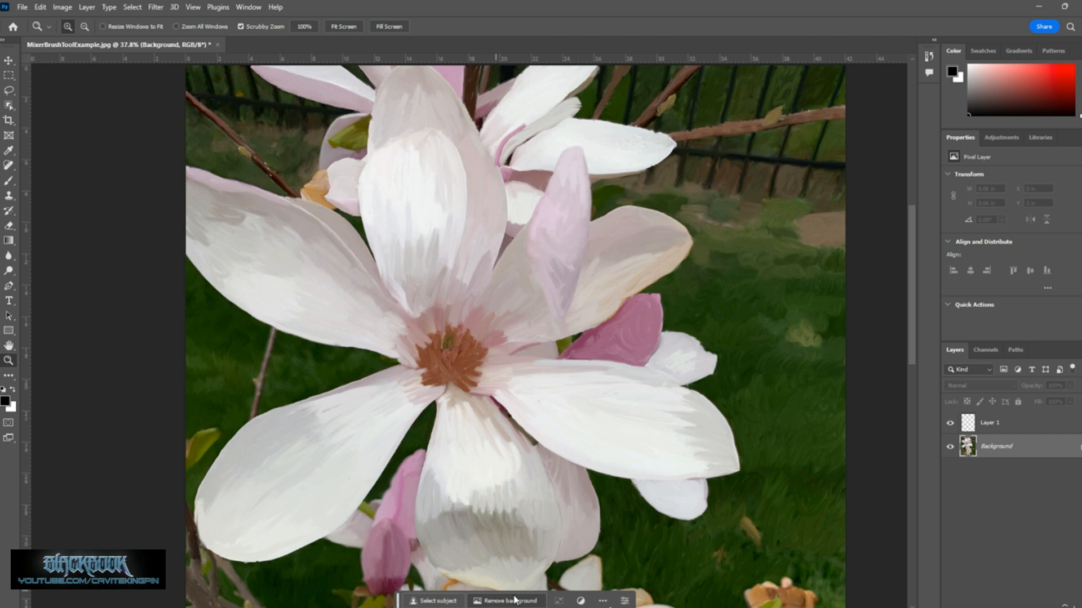
Move the Contextual Task Bar across the left edge of the flower image and hide it.
{"action": "left_click_drag", "start_coordinate": [398, 602], "coordinate": [60, 304]}
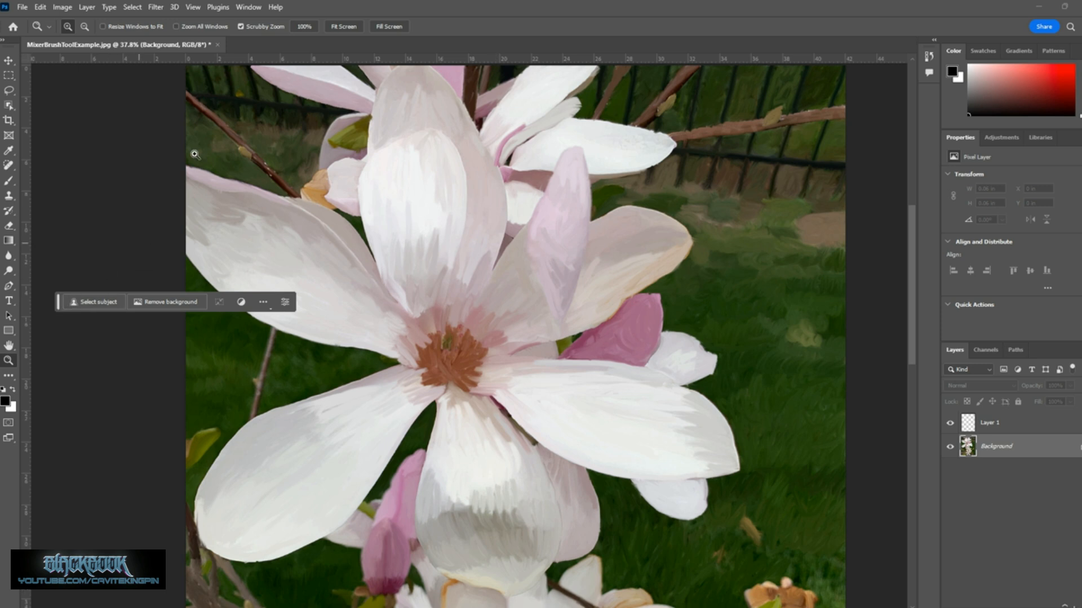
{"action": "left_click", "coordinate": [249, 7]}
{"action": "left_click", "coordinate": [307, 490]}
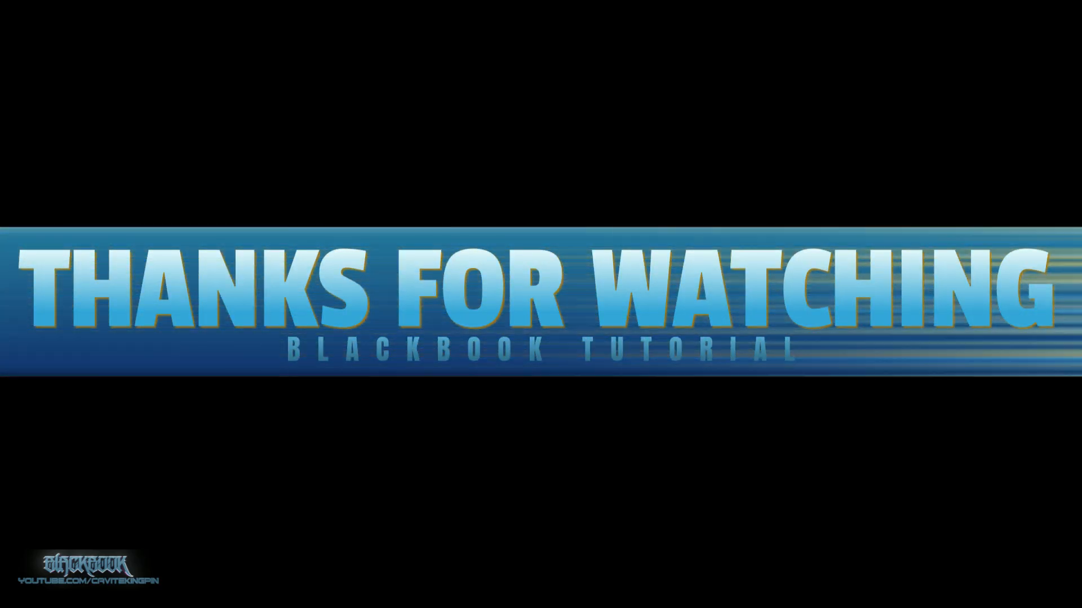